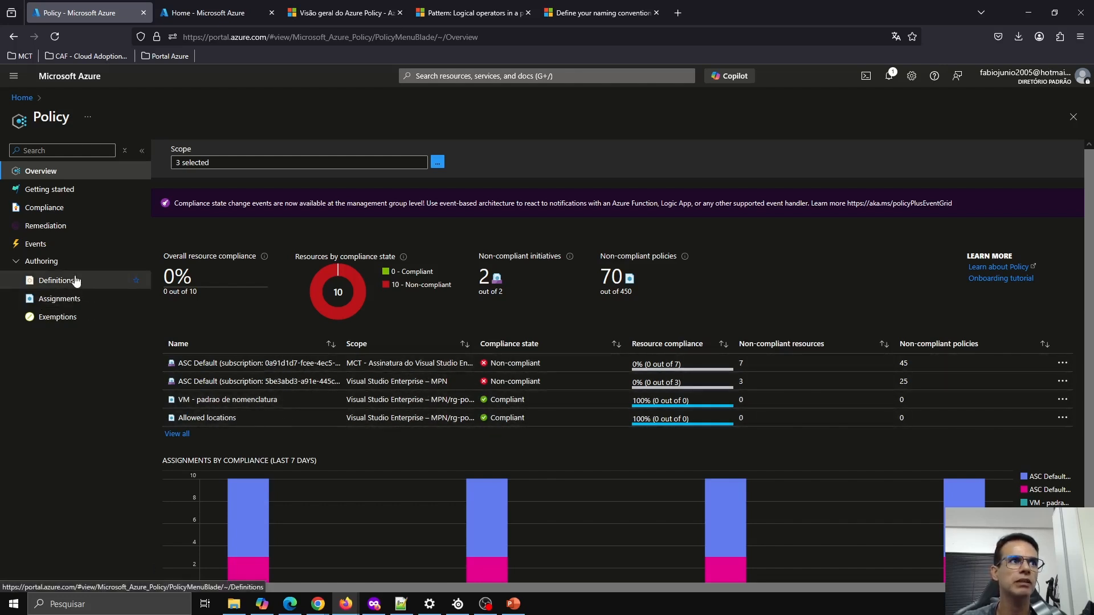
Examine the policy compliance page, the list of available policy and initiative definitions, and the existing assignments
left_click(45, 207)
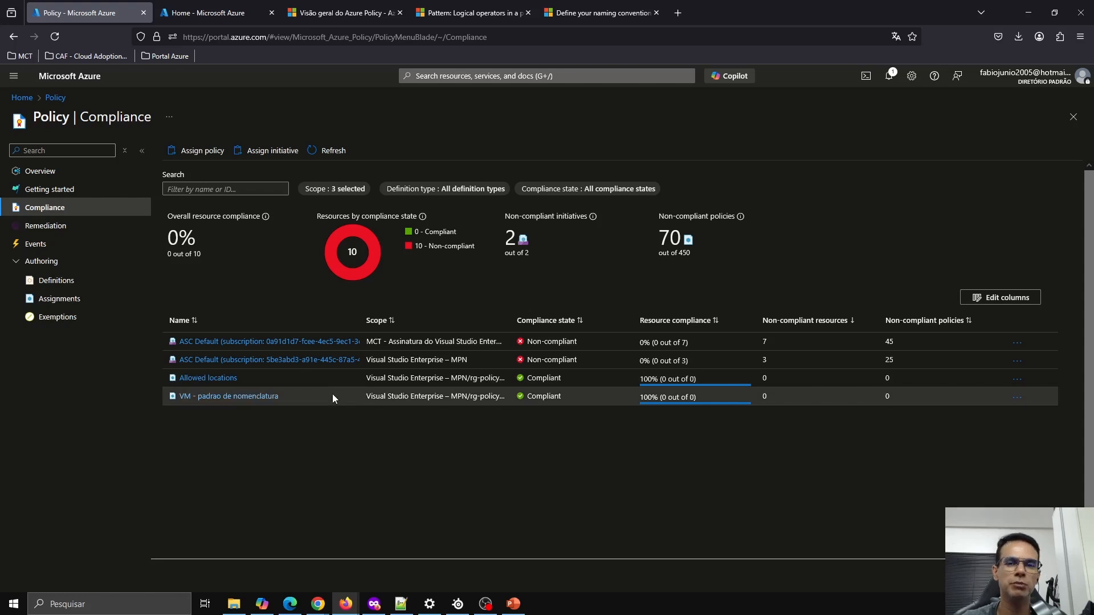
left_click(60, 281)
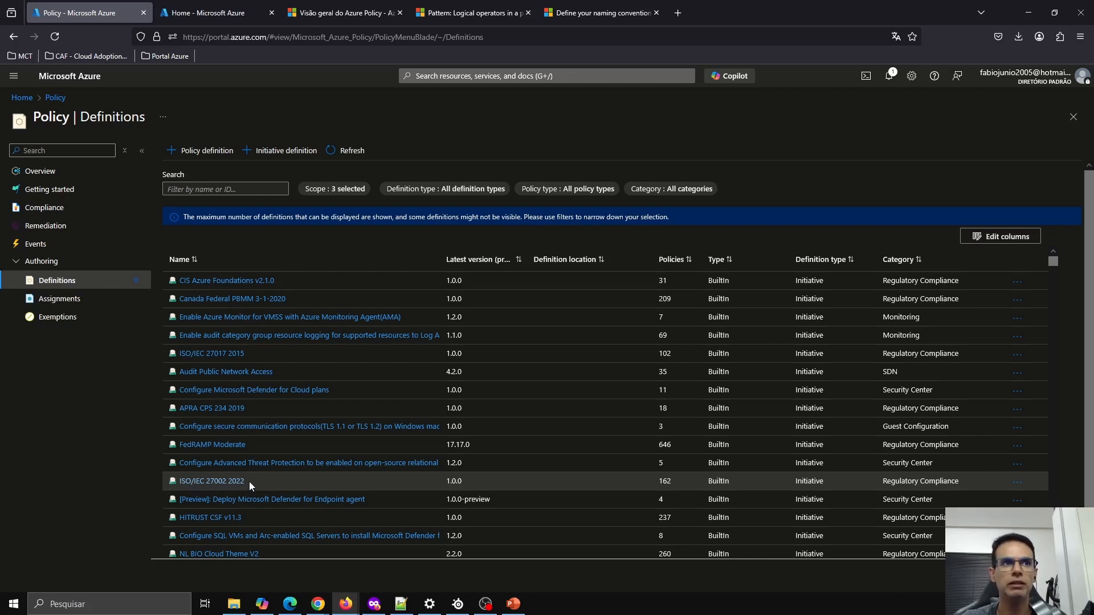
scroll(335, 439, "down", 2)
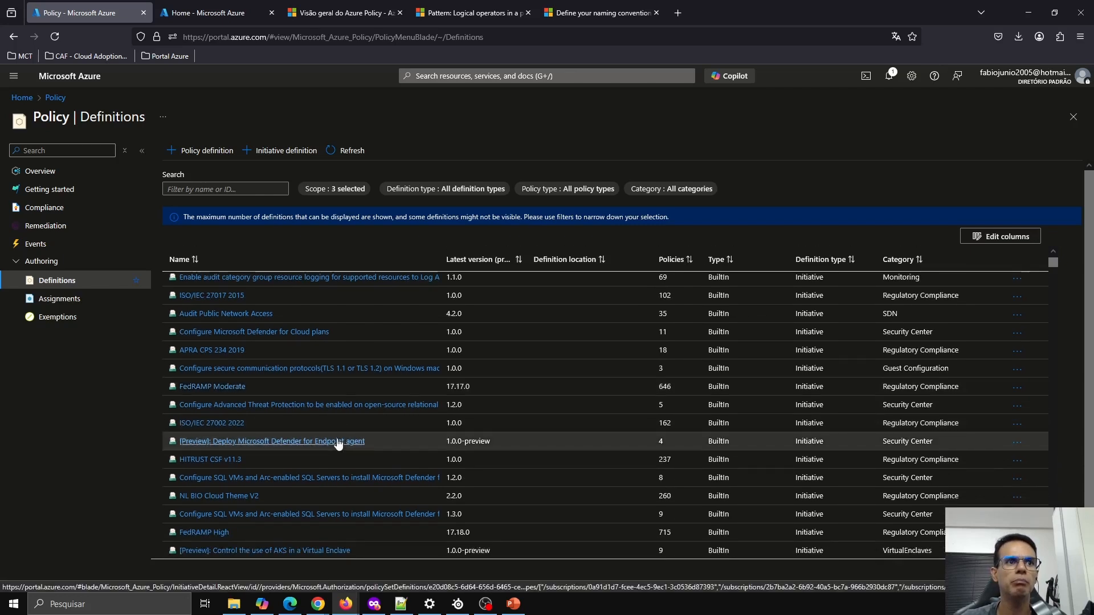
scroll(337, 440, "up", 1)
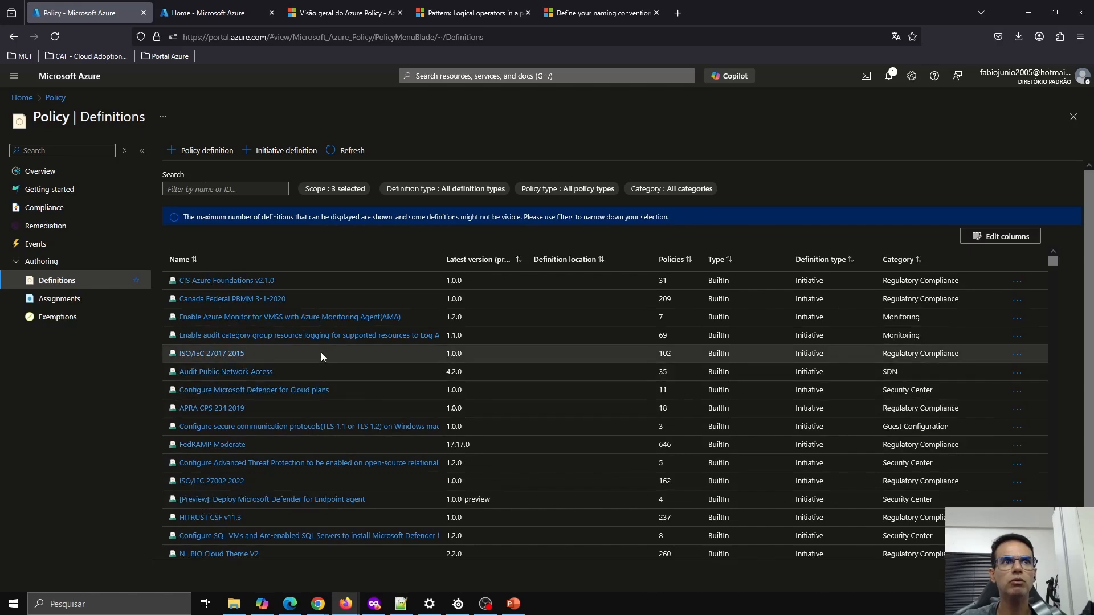
scroll(321, 356, "down", 10)
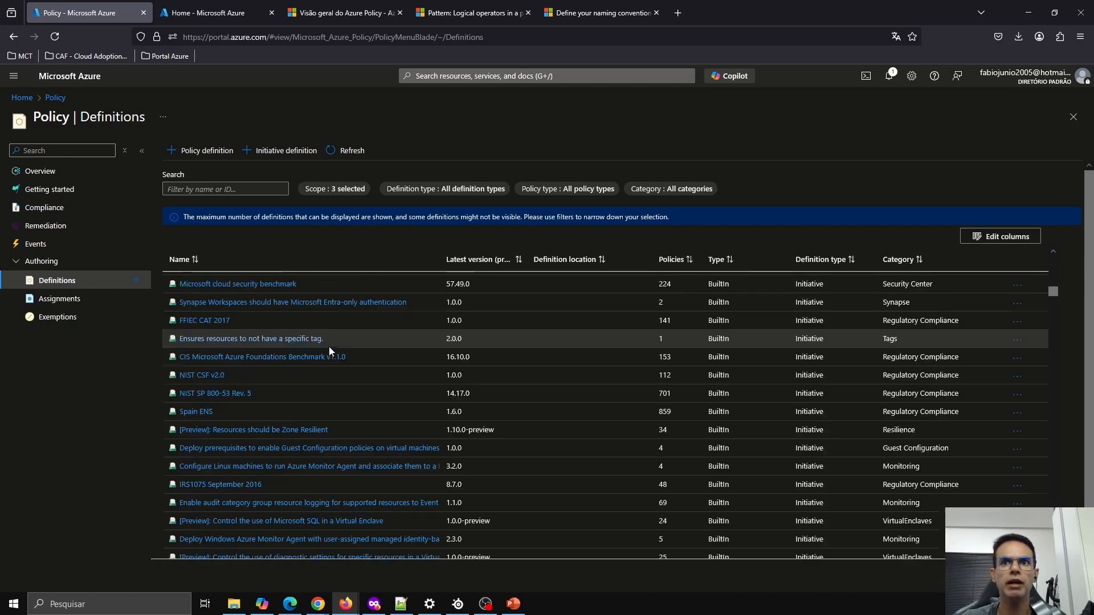
scroll(329, 350, "down", 10)
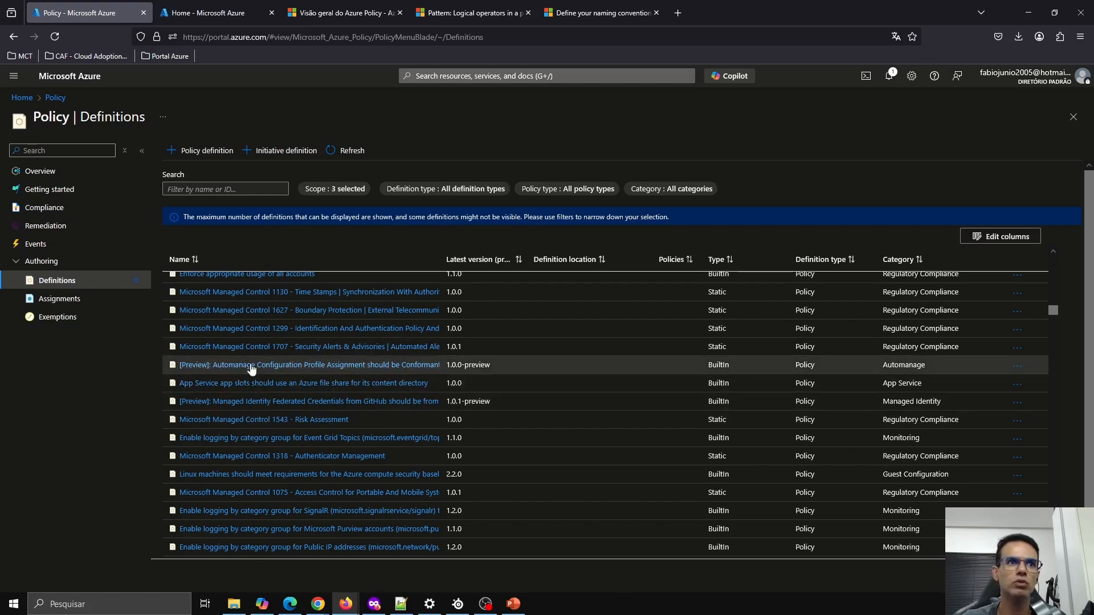
scroll(248, 426, "down", 5)
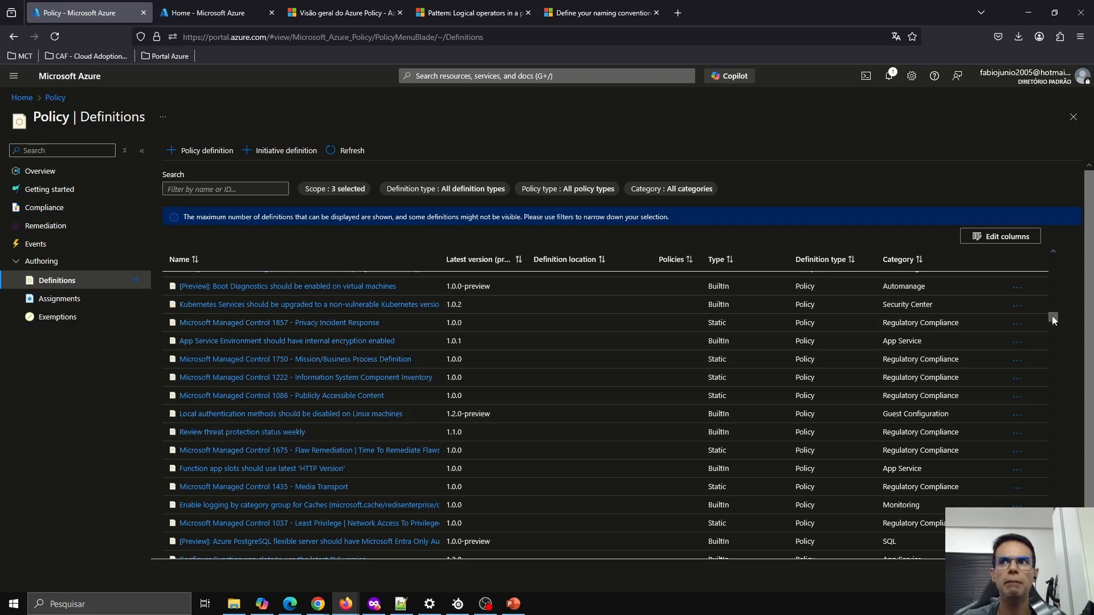
left_click_drag(1051, 315, 1056, 246)
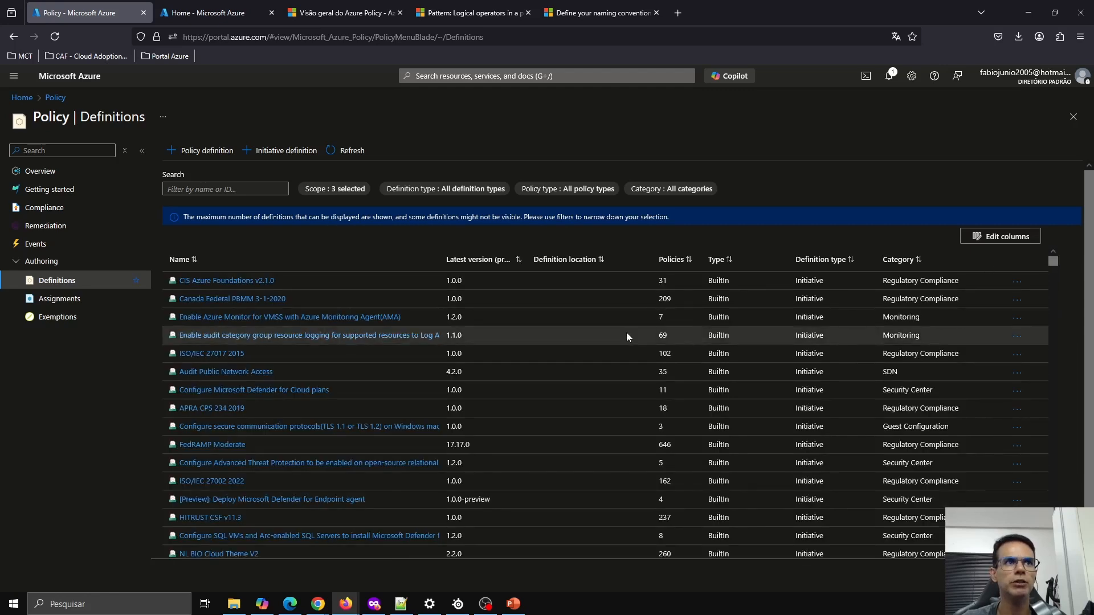
left_click(55, 299)
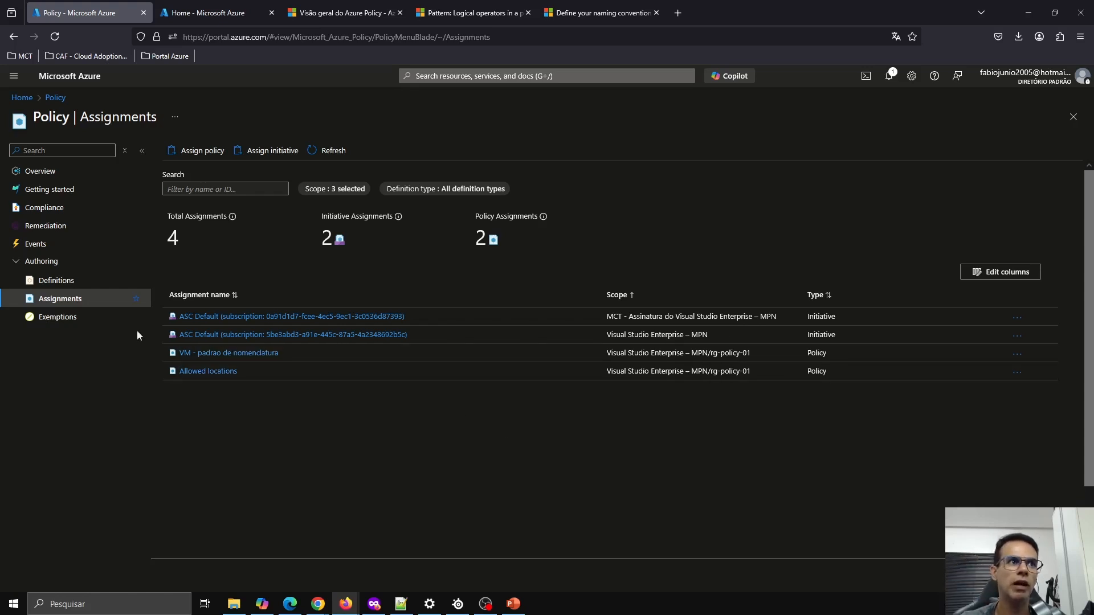
left_click(56, 286)
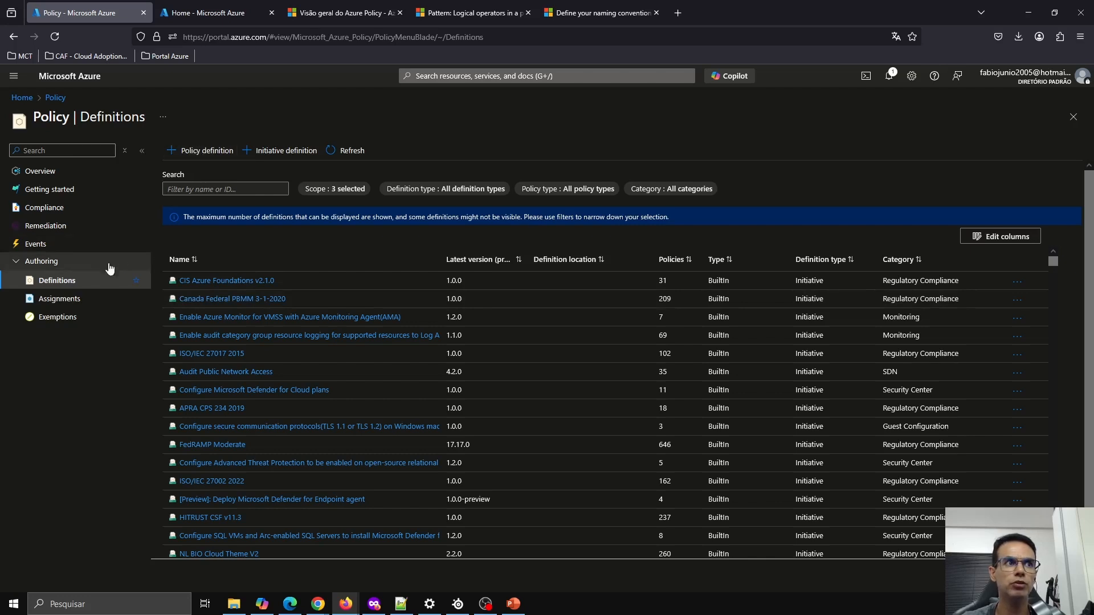
Start a new policy assignment scoped to the subscription MCT - Assinatura do Visual Studio Enterprise – MPN and the resource group rg-policy-mct
left_click(74, 302)
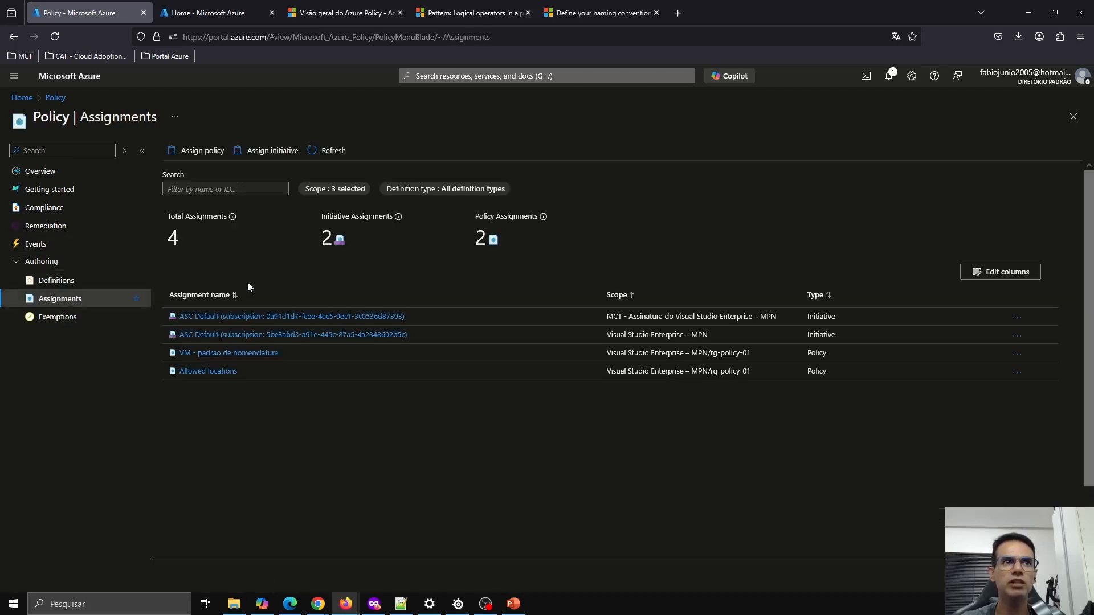
left_click(206, 153)
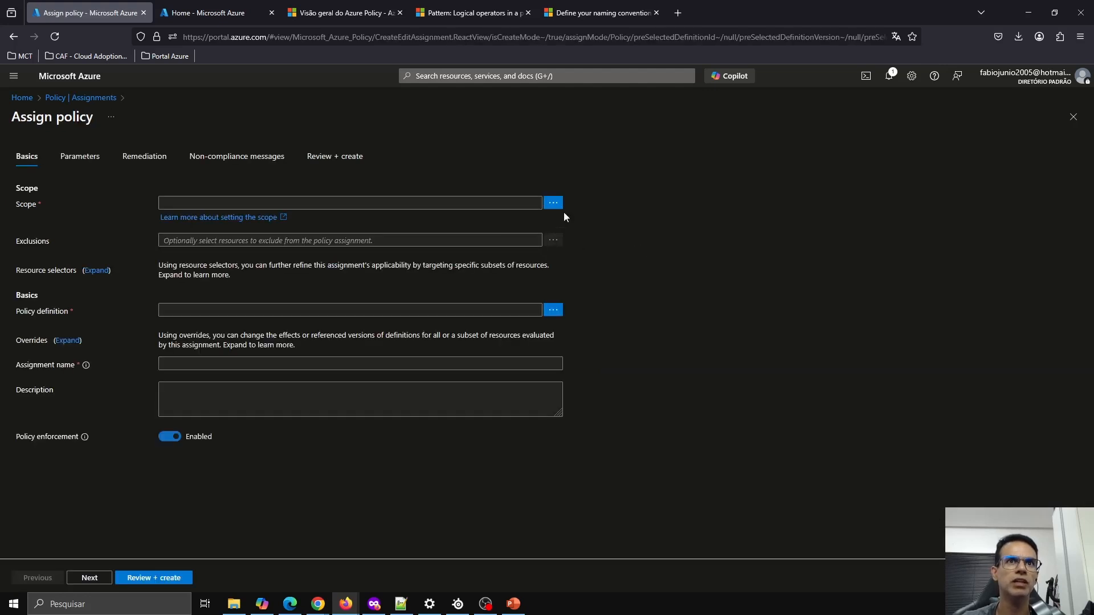
left_click(553, 203)
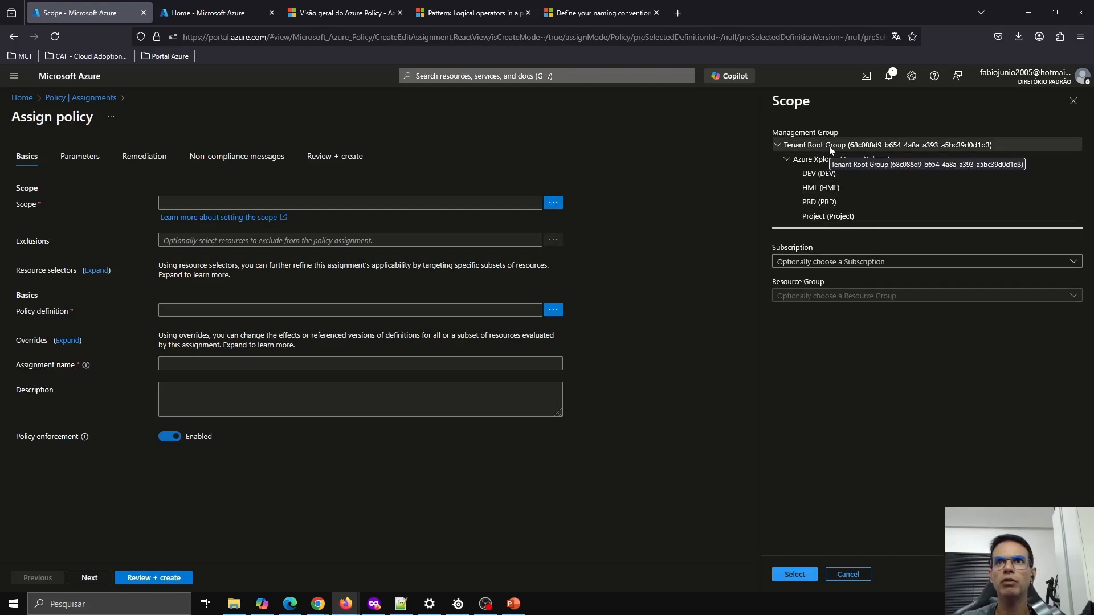
left_click(799, 264)
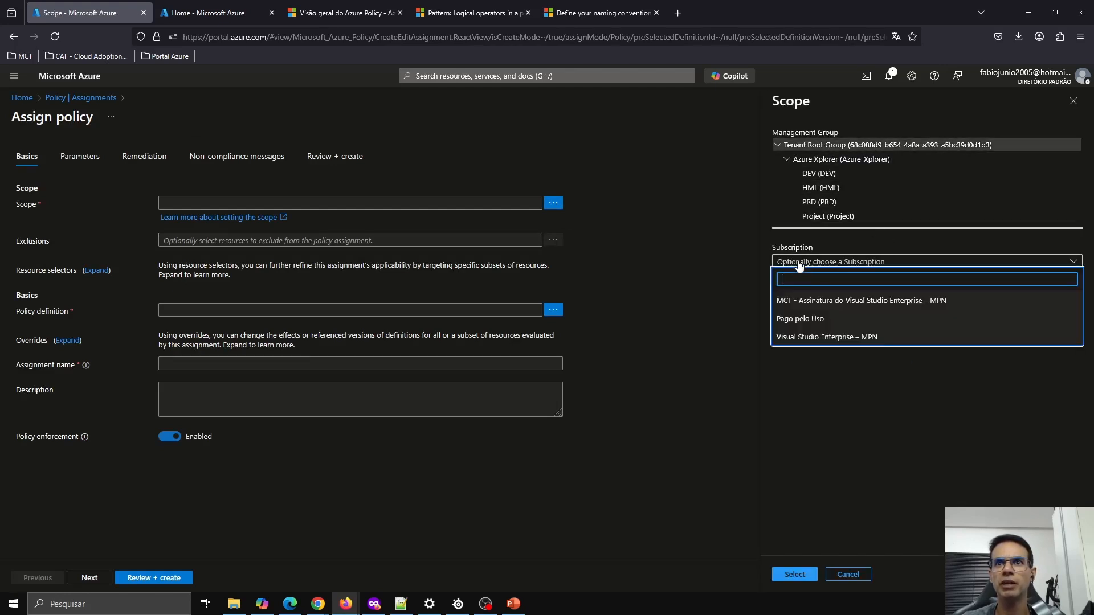
left_click(821, 302)
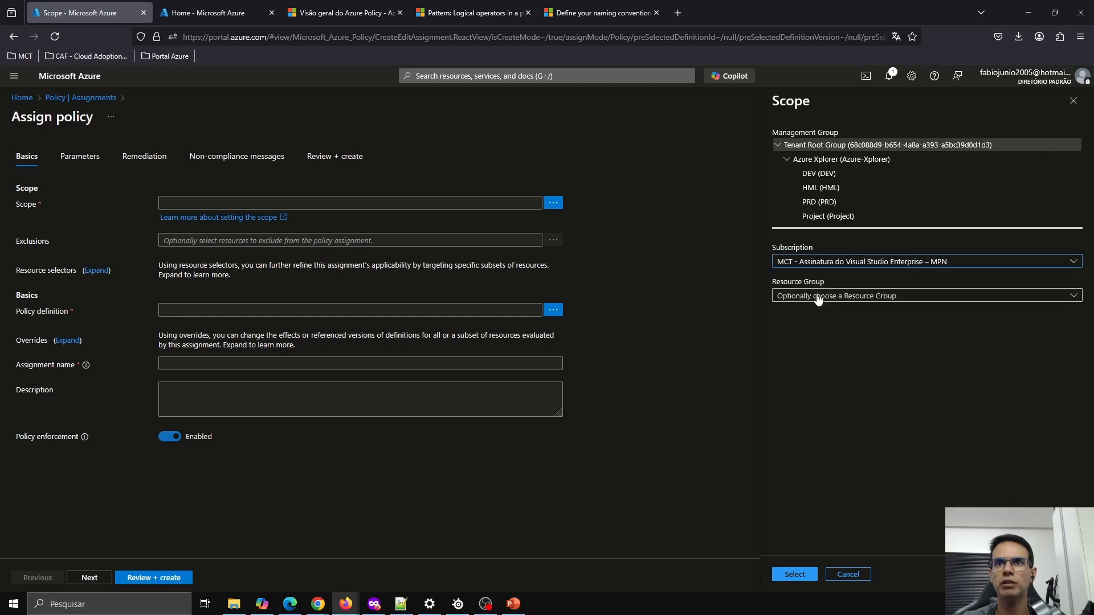
left_click(818, 297)
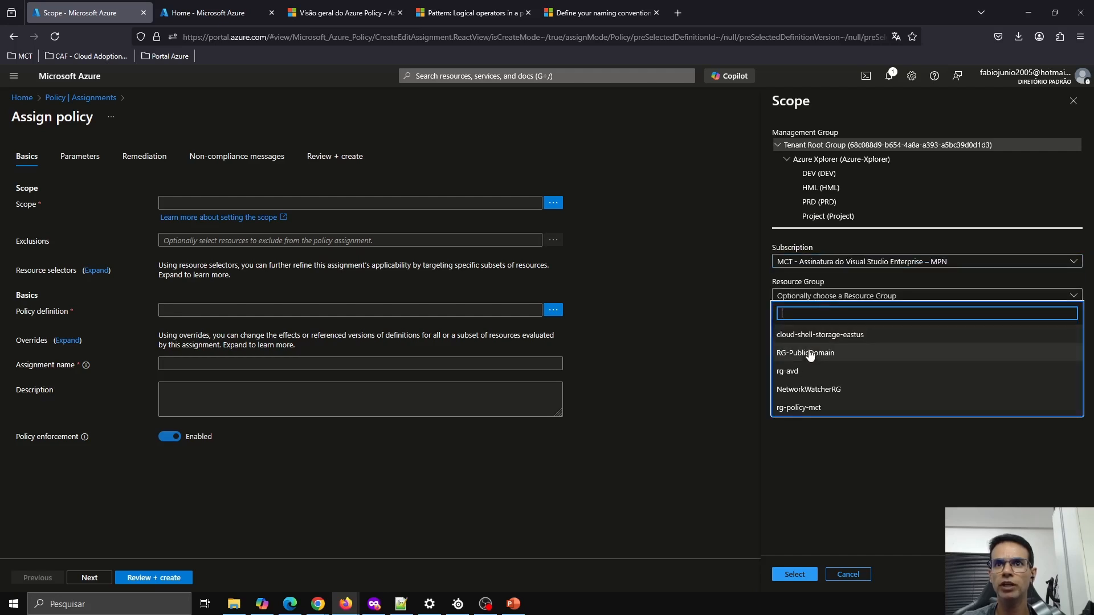
left_click(810, 409)
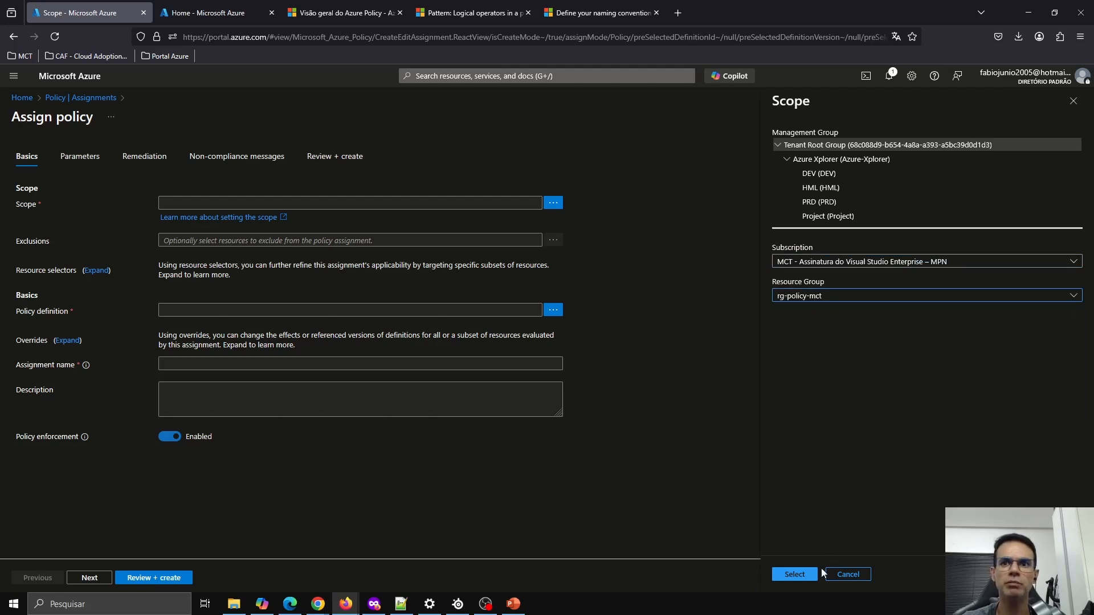
left_click(797, 575)
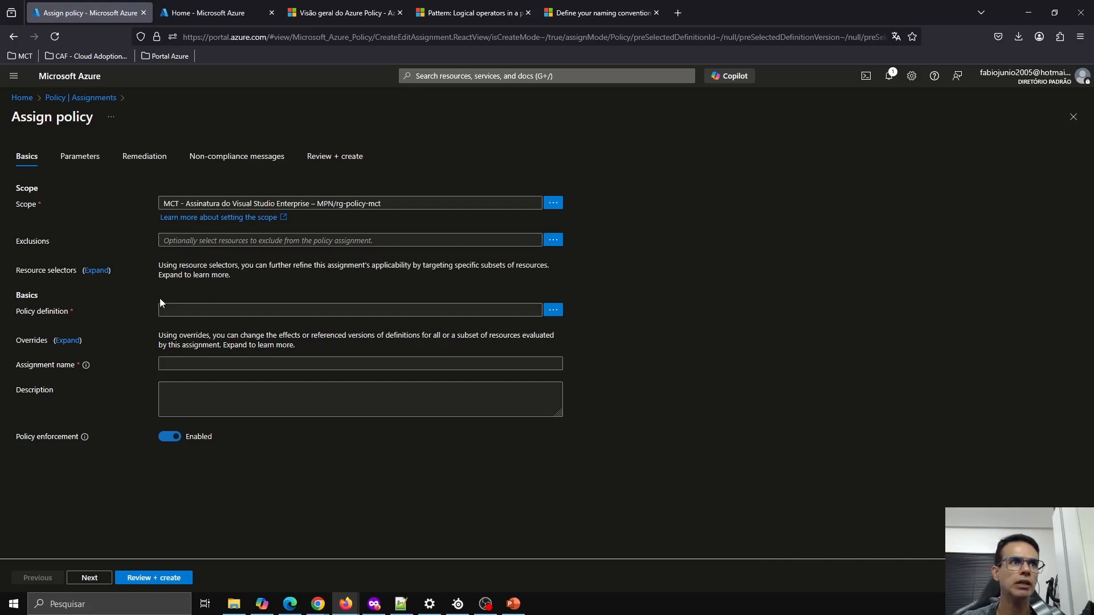
Check which resources in the scope can be excluded from the assignment, without adding any exclusion
left_click(553, 240)
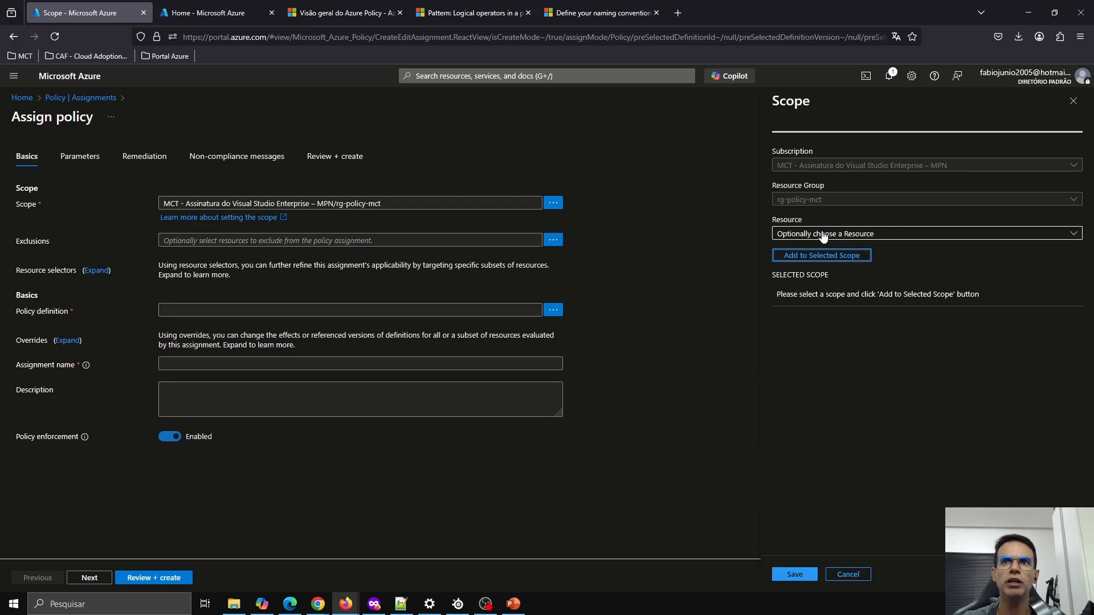
left_click(821, 234)
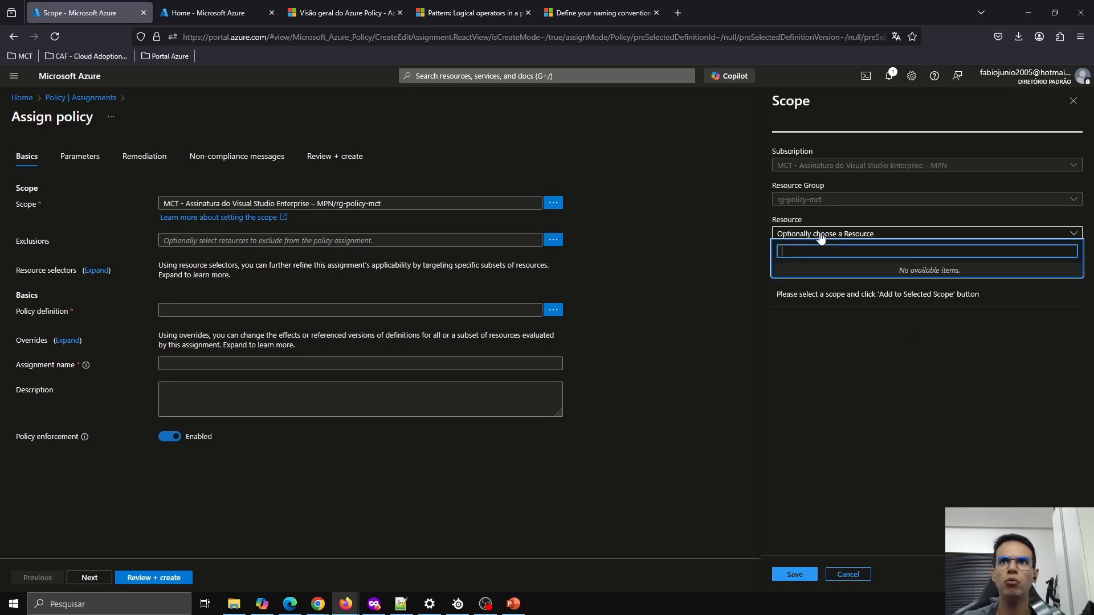
left_click(879, 431)
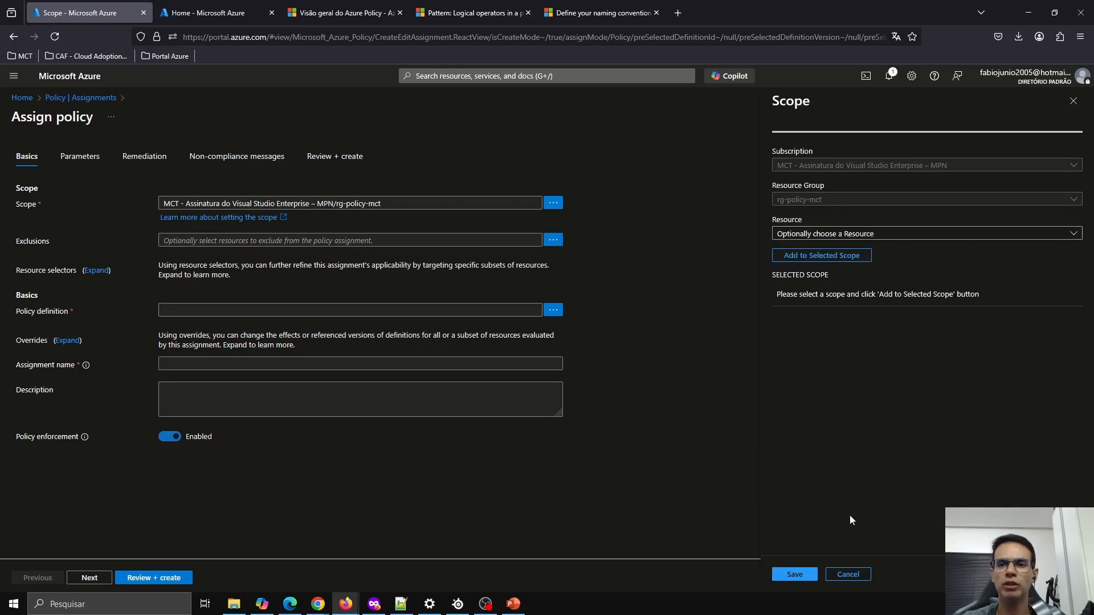
left_click(846, 574)
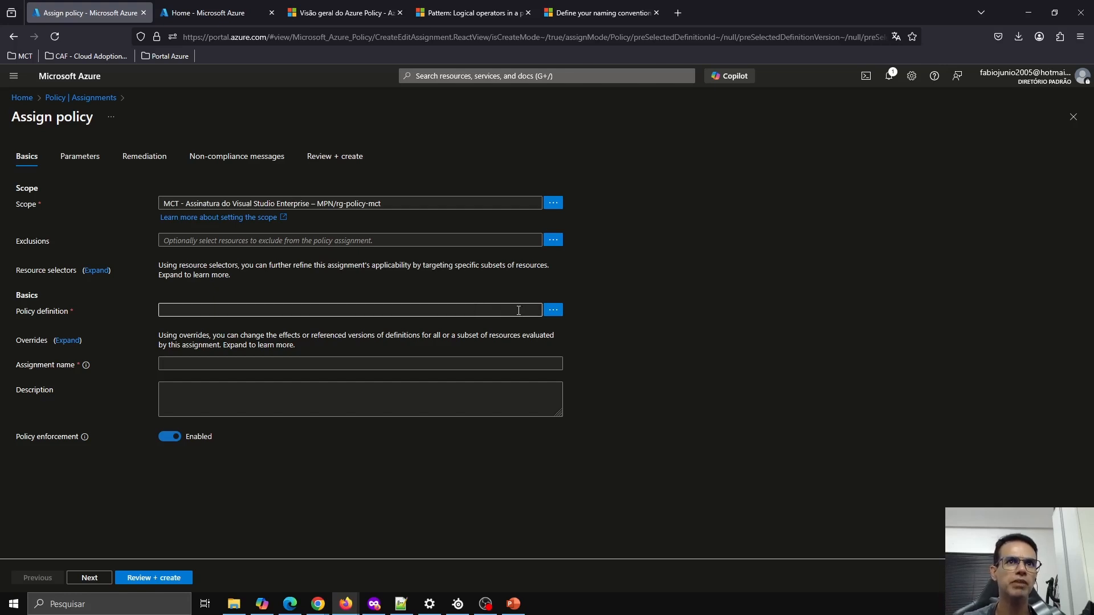
Search the available definitions for "allowed loca" and add Allowed locations as the assignment's policy definition
left_click(553, 311)
left_click(730, 137)
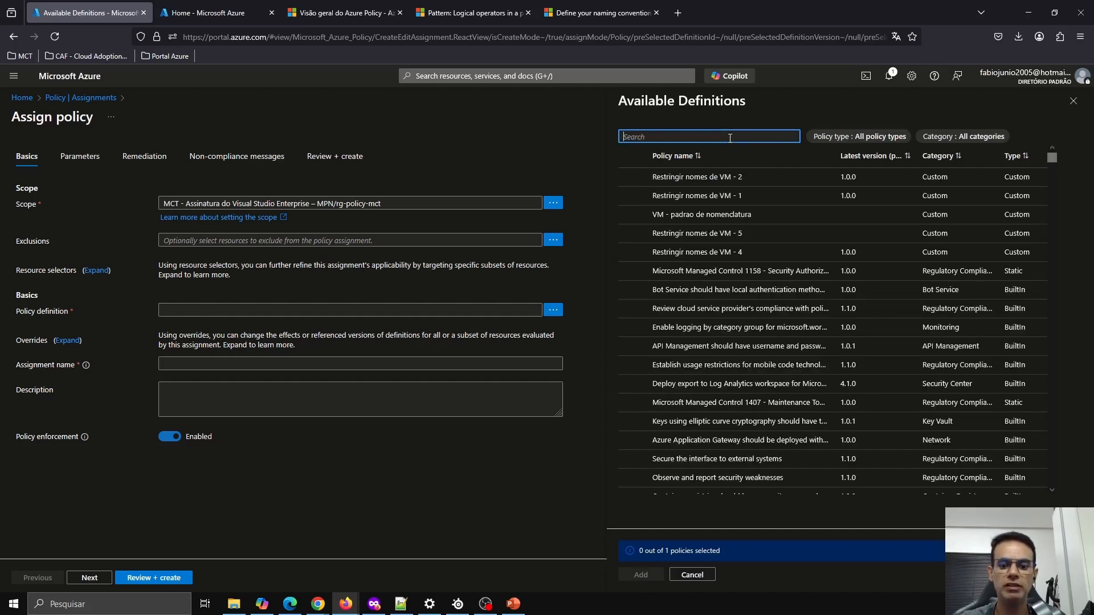
type("allowed loca")
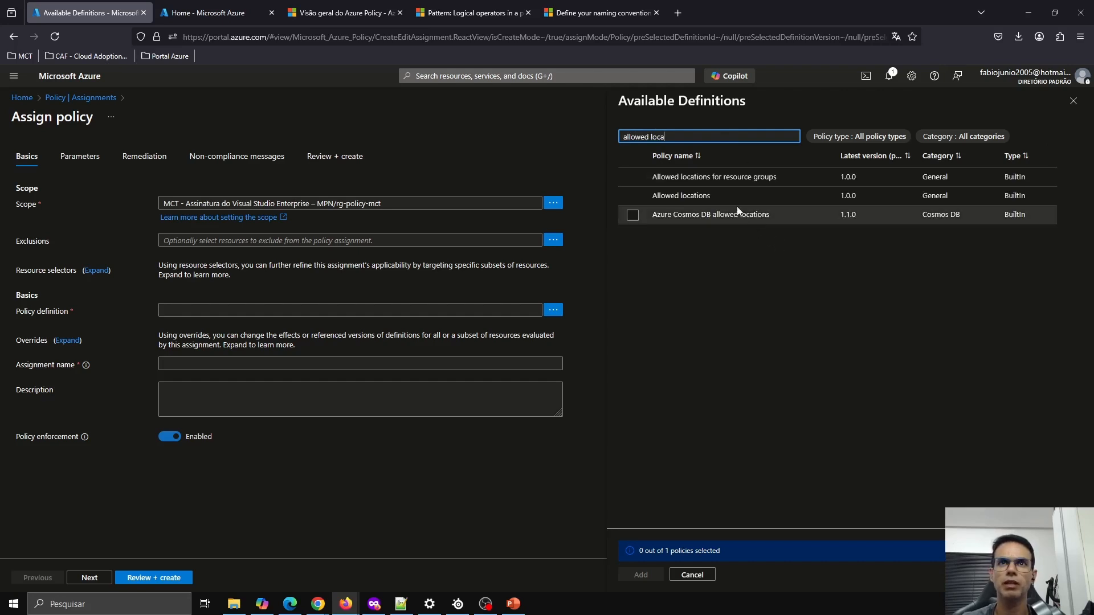
left_click(632, 197)
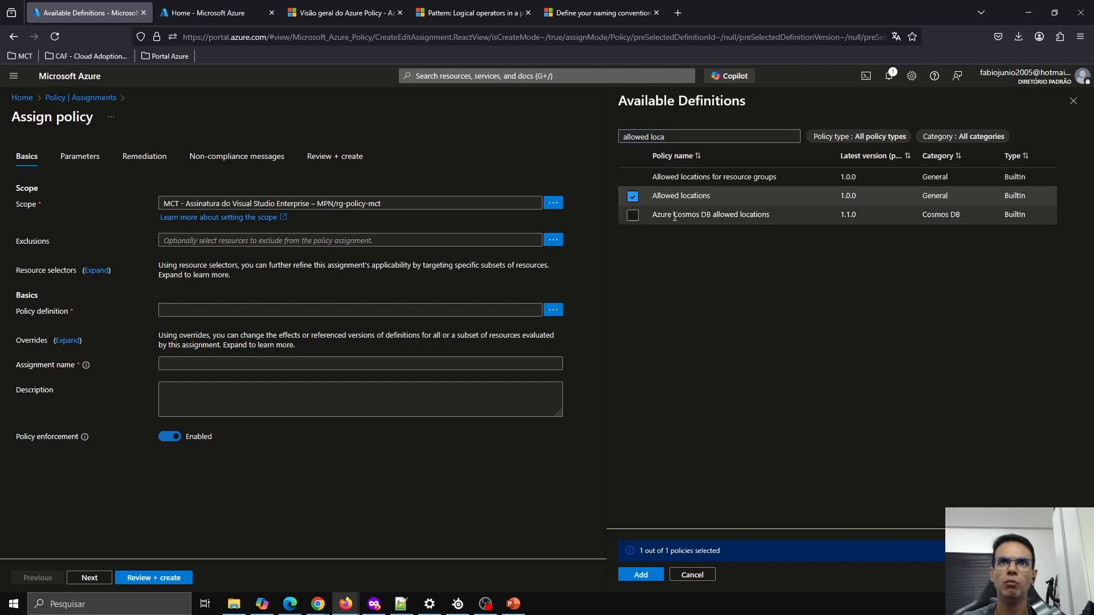
left_click(640, 575)
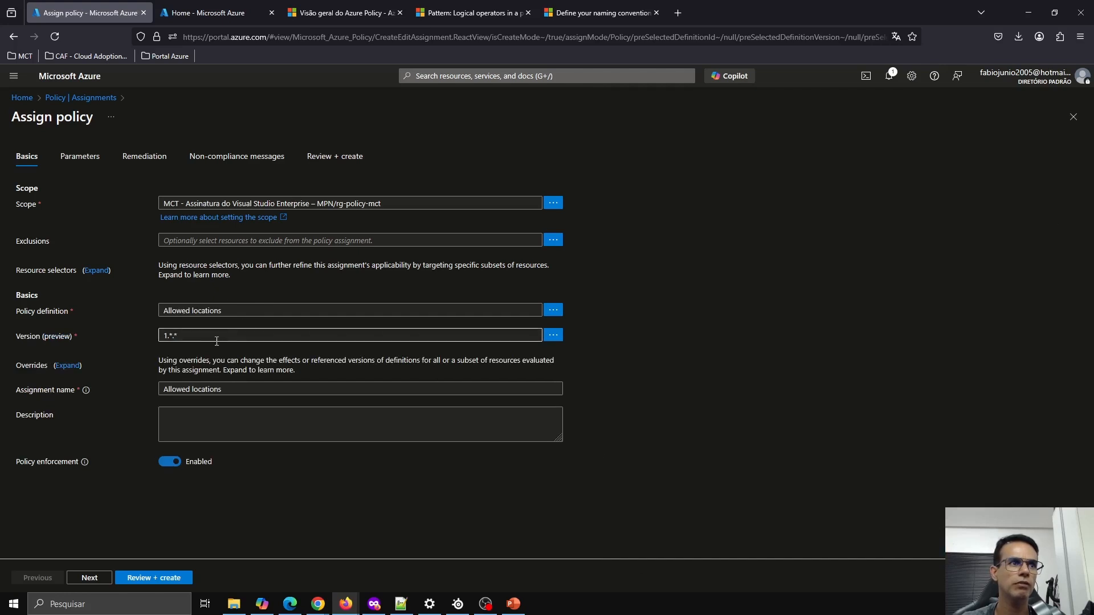
Change the assignment name to "Allowed locations - MCT"
left_click(238, 388)
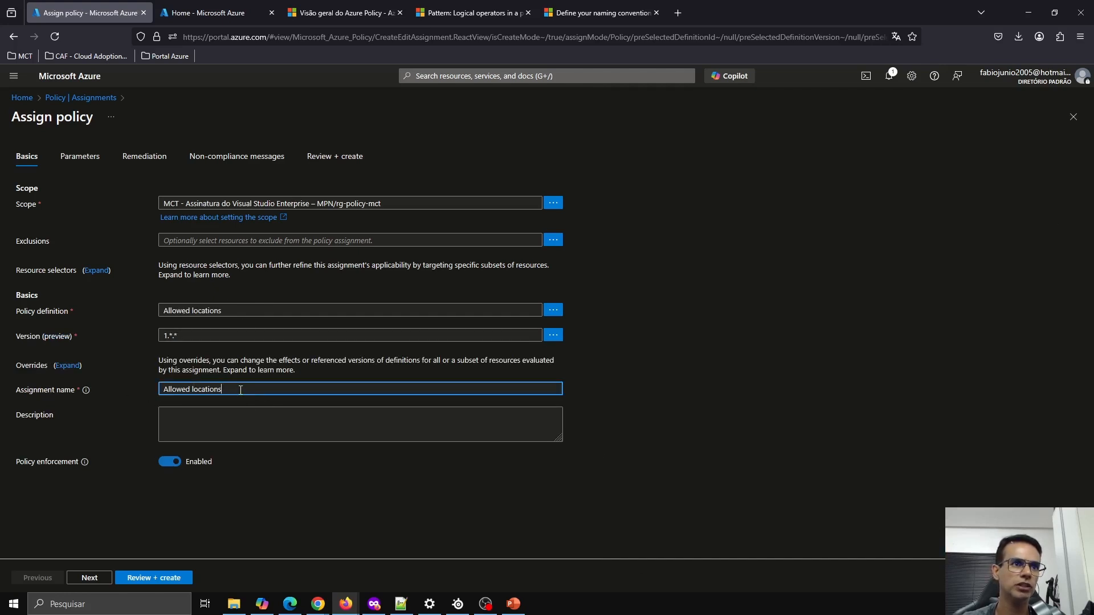
double_click(208, 389)
key("End")
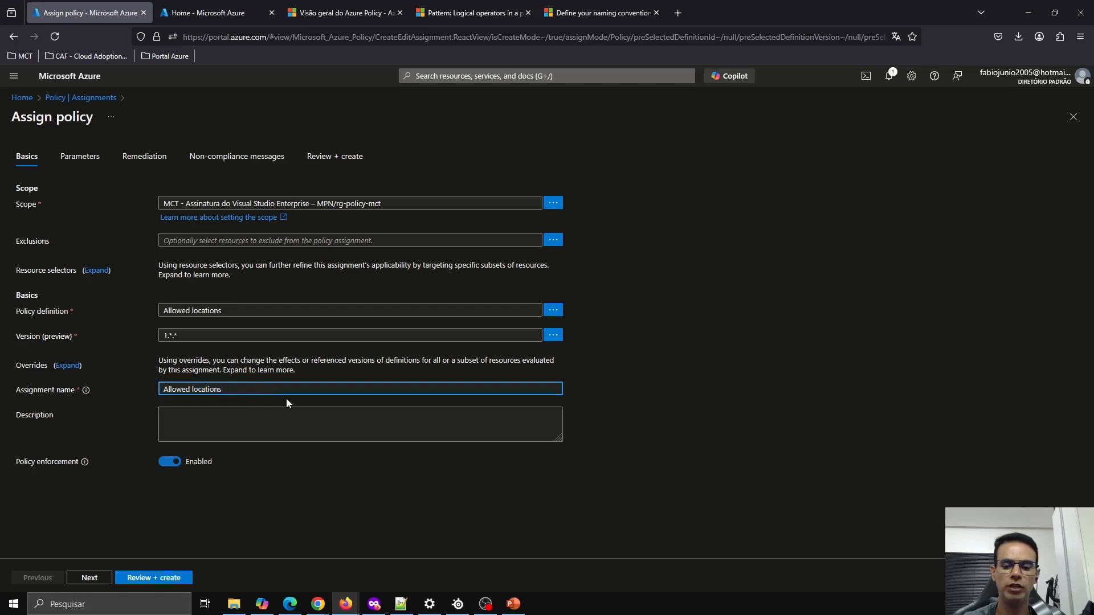
type("- MC")
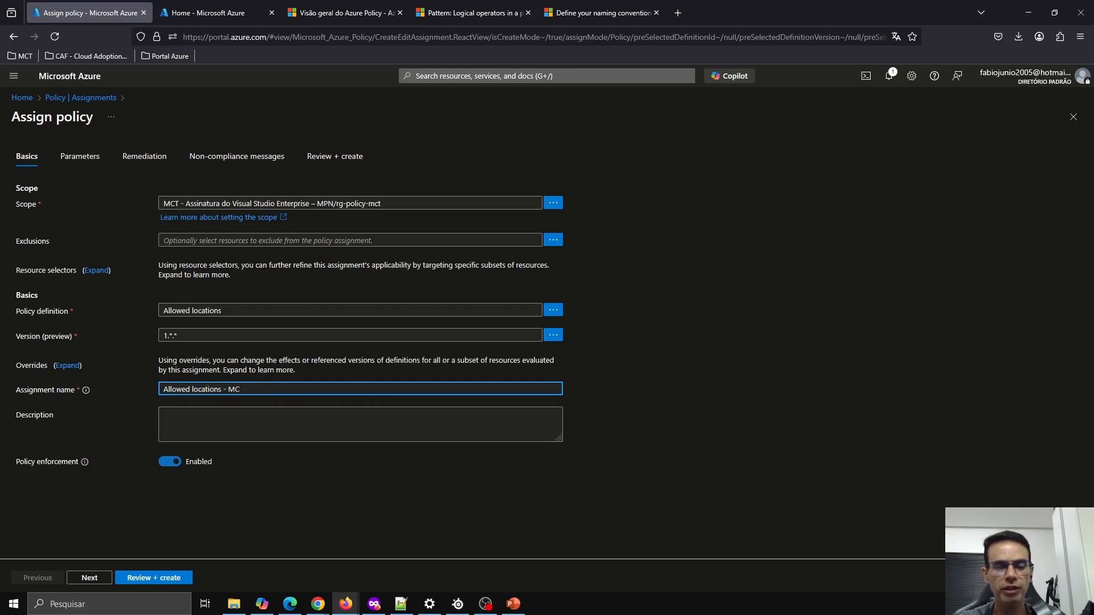
type("T")
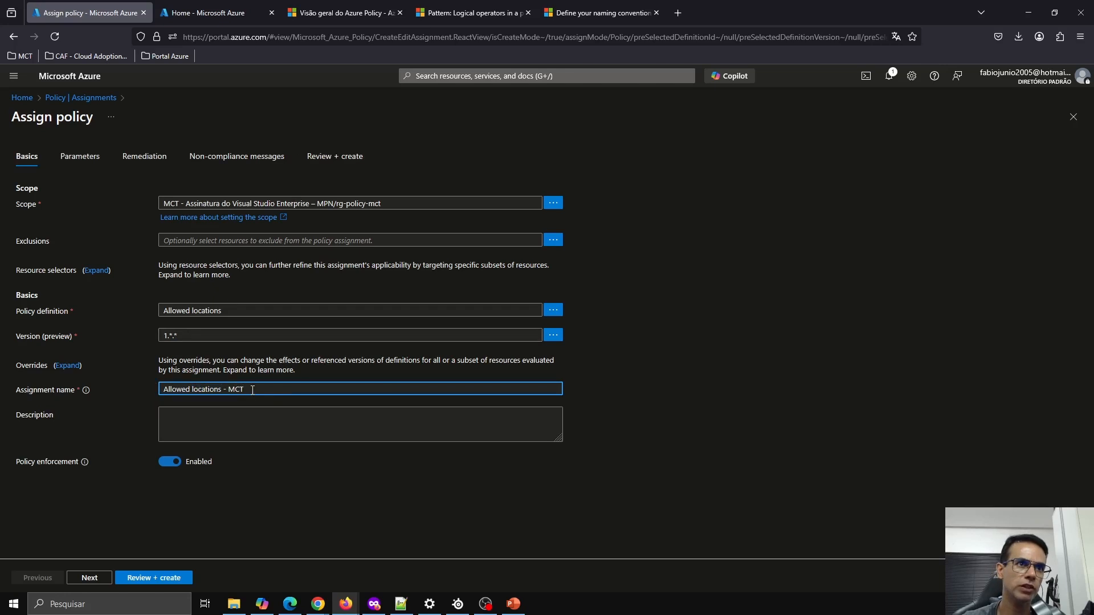
Copy the assignment name "Allowed locations - MCT" into the description
left_click_drag(244, 389, 149, 386)
key("ctrl+c")
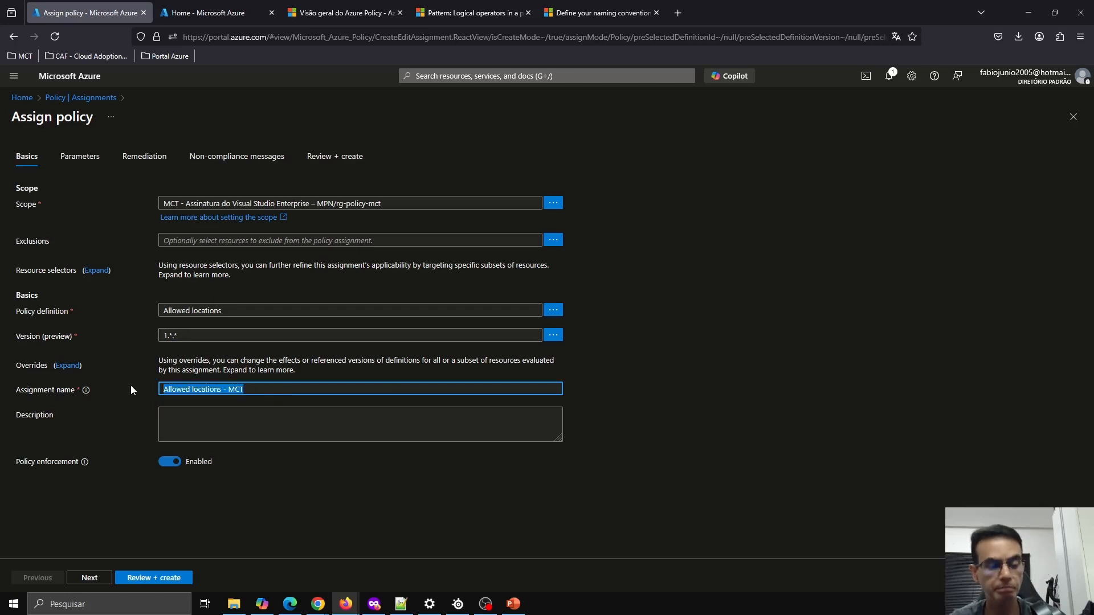
left_click(250, 411)
key("ctrl+v")
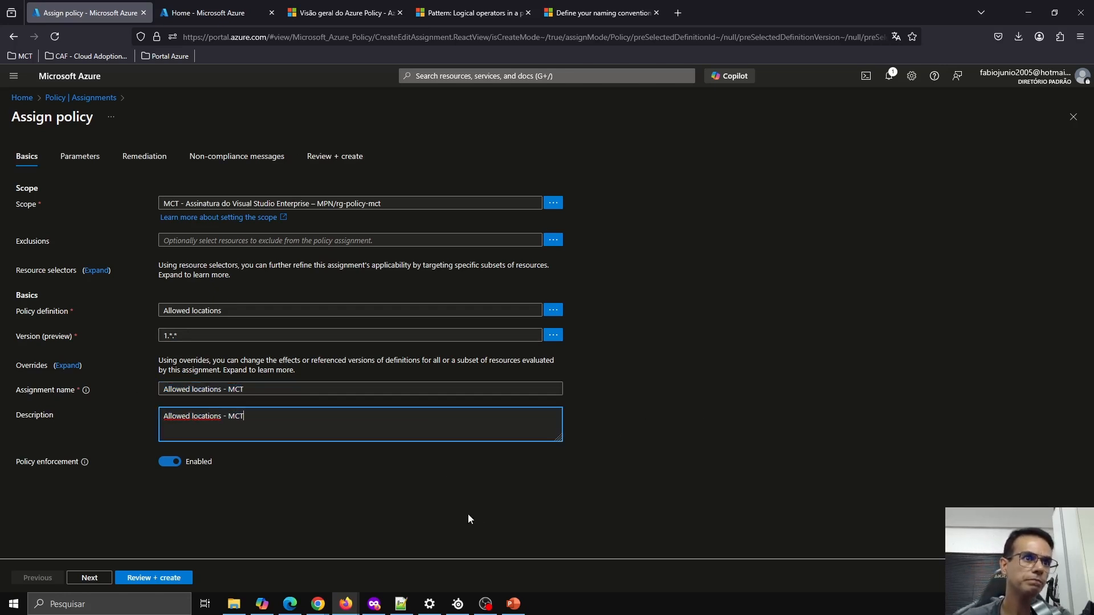
Allow the East US region in the assignment's Allowed locations parameter
left_click(90, 578)
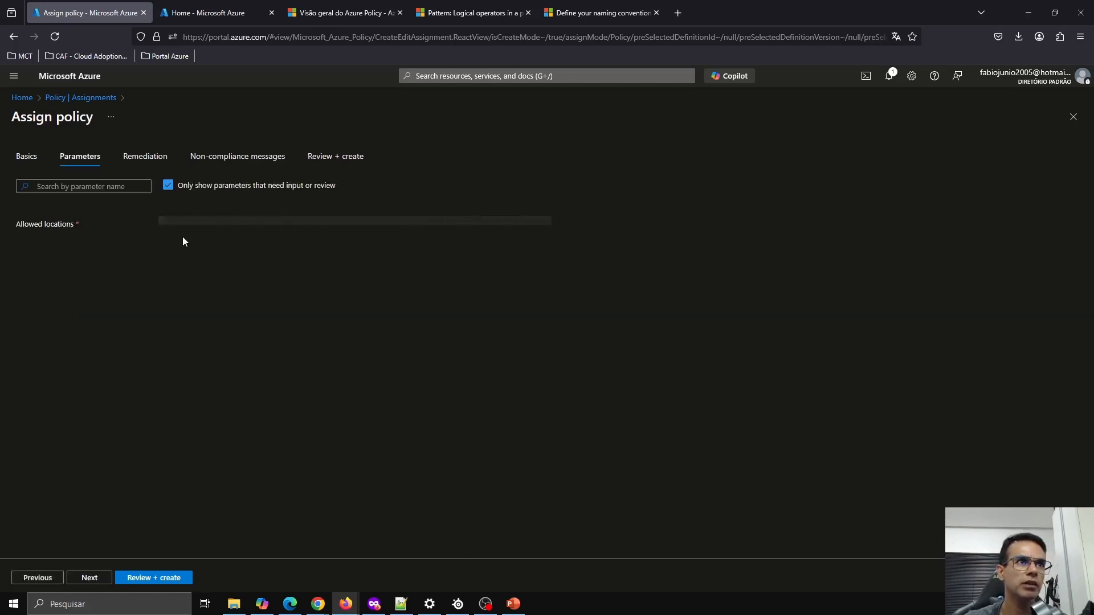
left_click(196, 226)
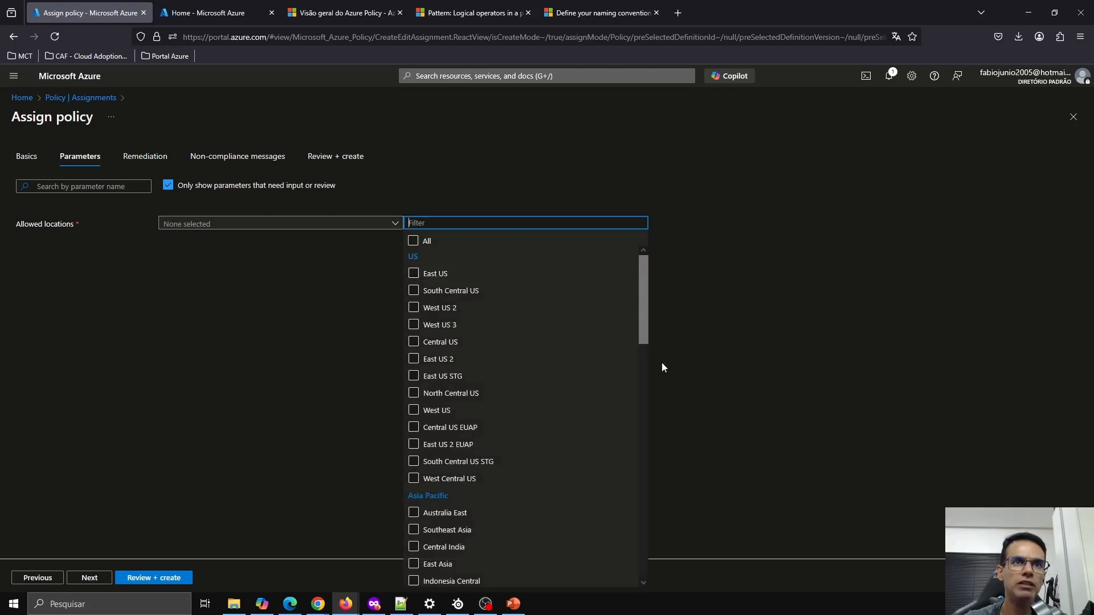
left_click(441, 278)
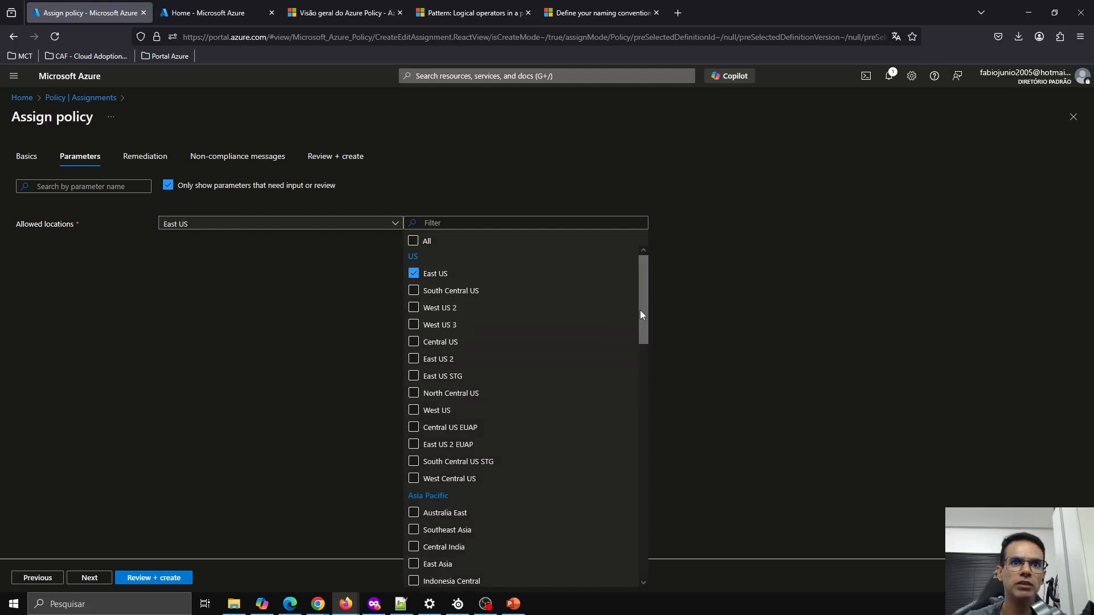
Filter the regions by "BRAZ" and add Brazil South to the allowed locations, then check that both regions are selected
left_click(476, 222)
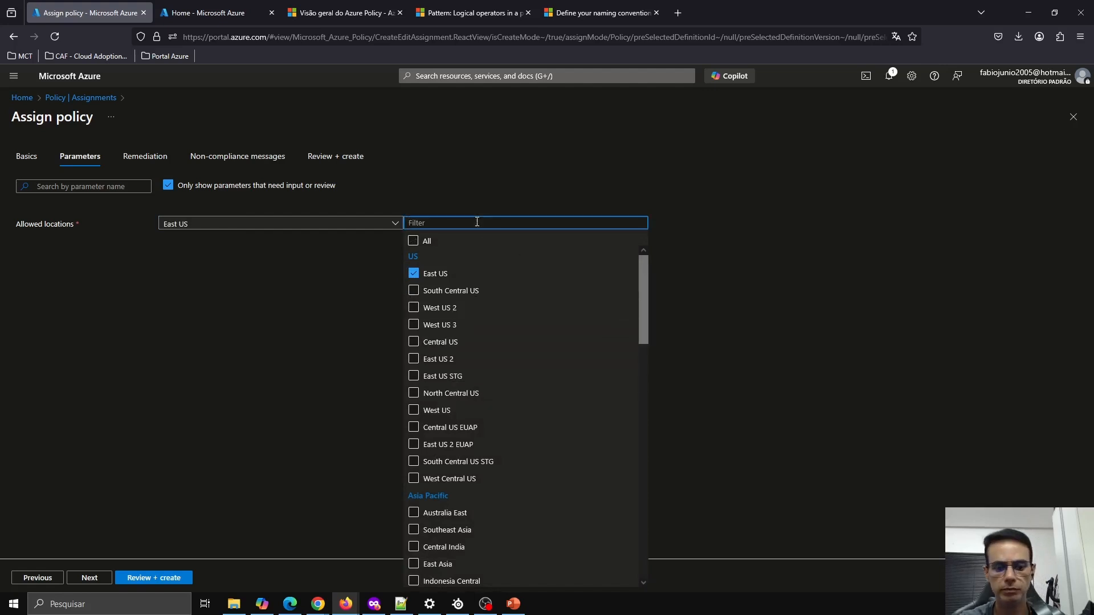
type("BRAZ")
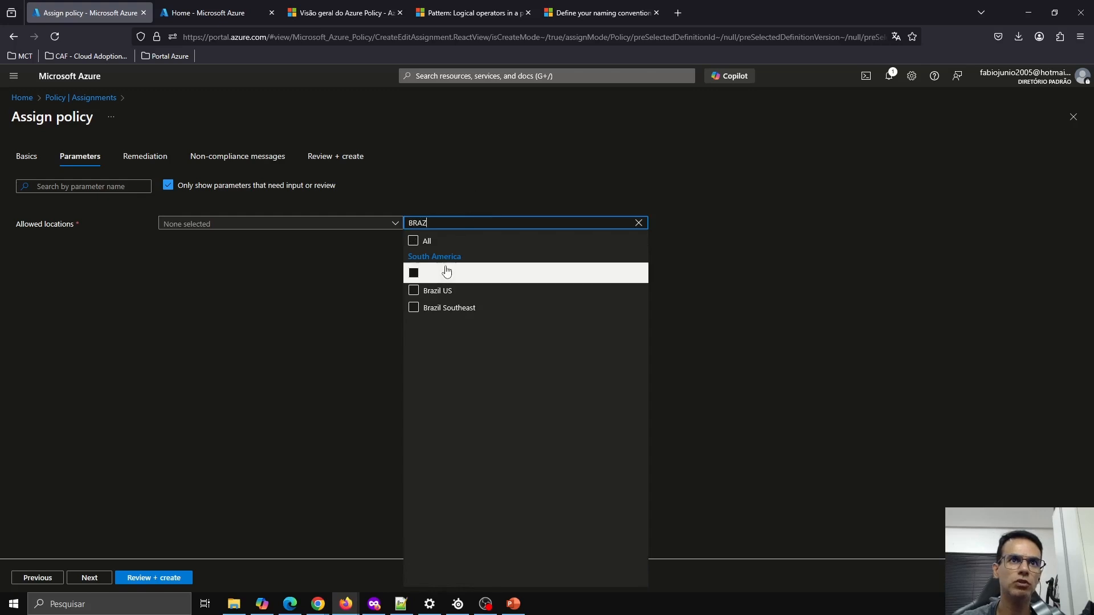
left_click(414, 274)
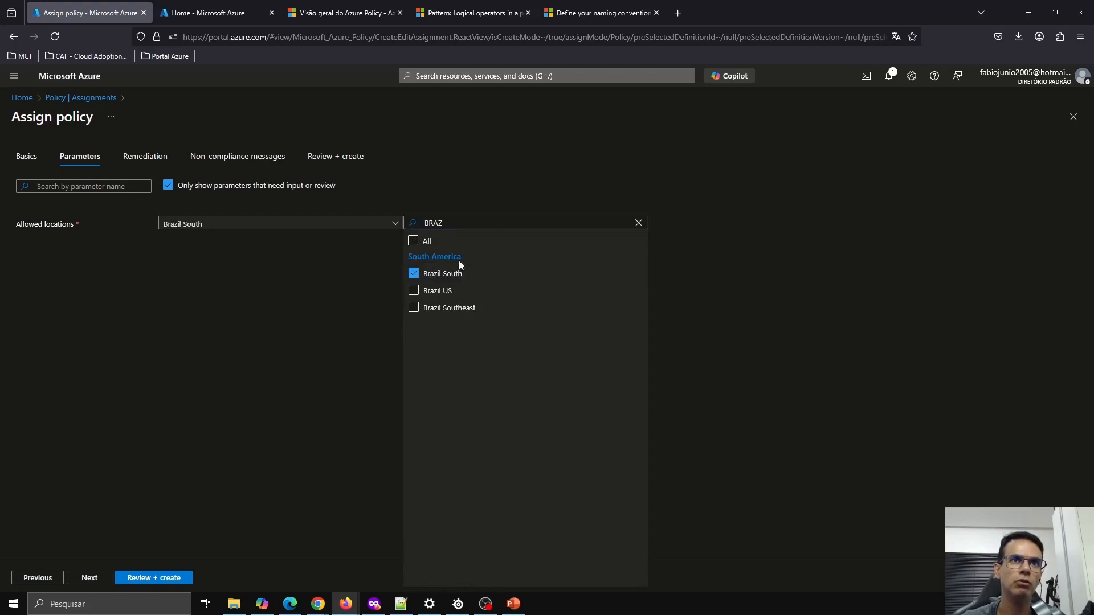
left_click(399, 227)
left_click(399, 226)
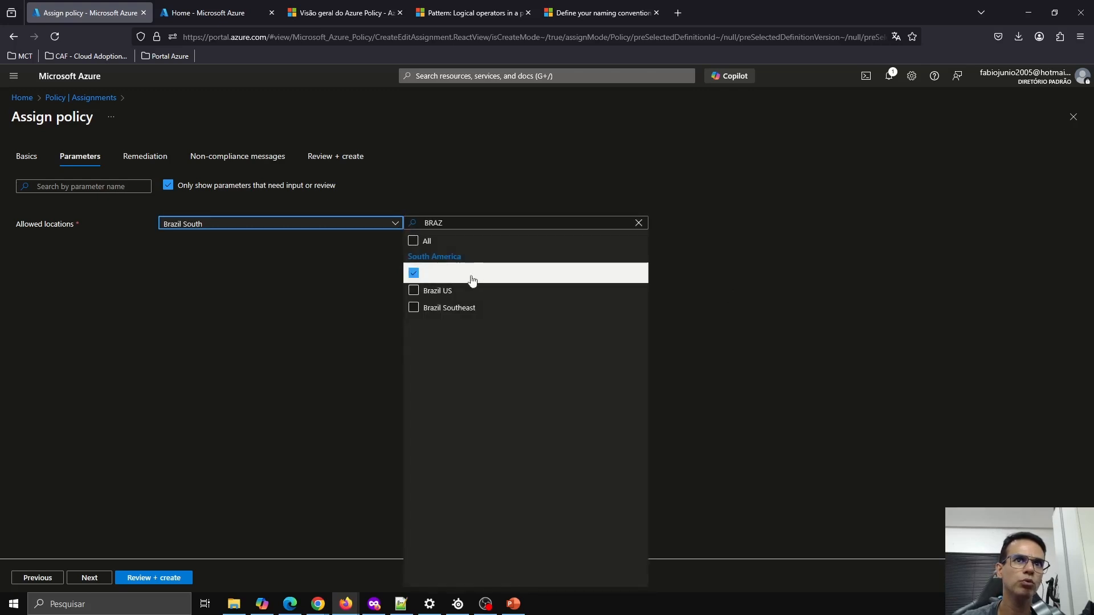
left_click(639, 223)
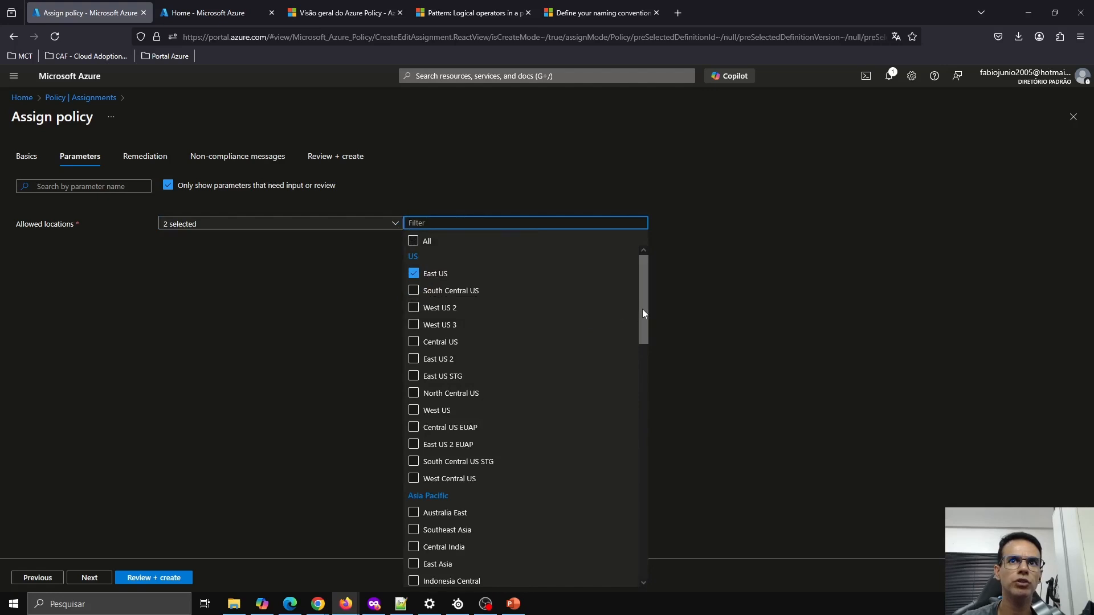
left_click_drag(641, 309, 644, 268)
left_click(727, 275)
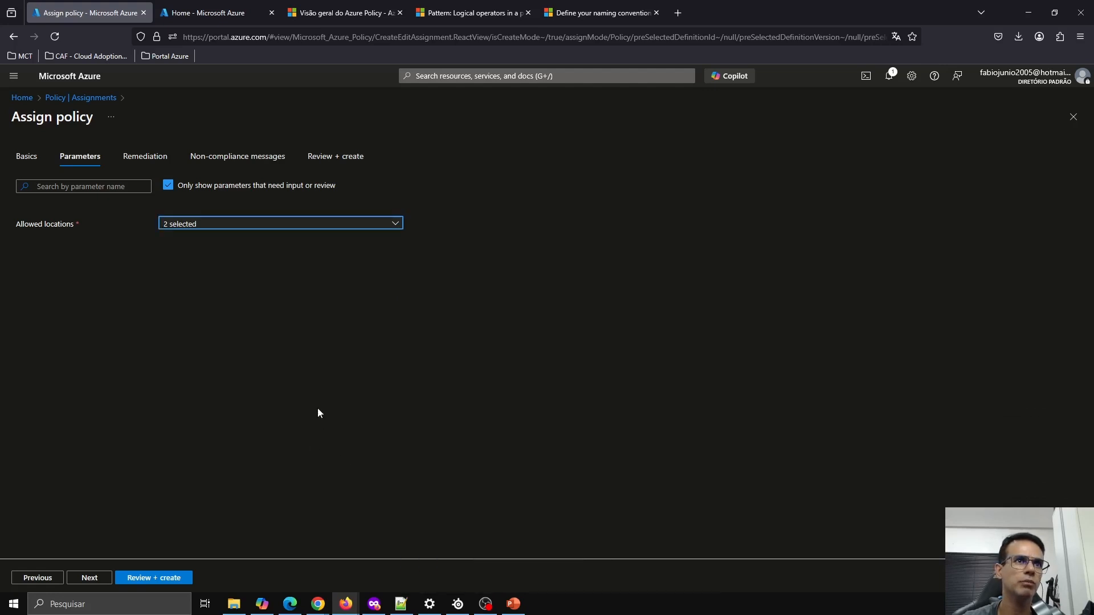
left_click(395, 227)
left_click(394, 227)
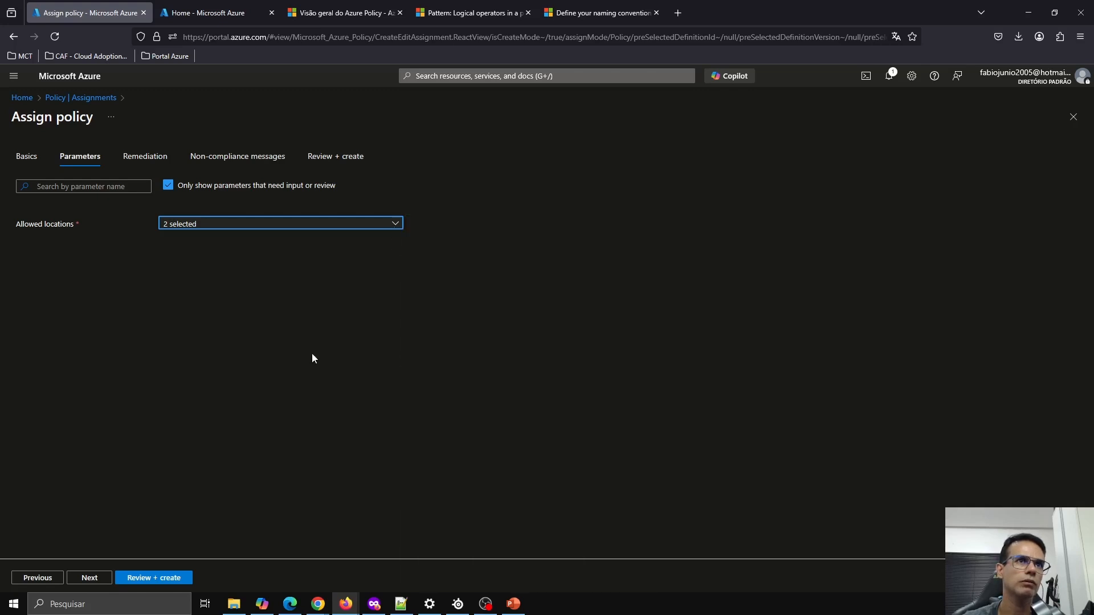
left_click(312, 353)
Leave remediation without a managed identity and start editing the non-compliance message
left_click(95, 579)
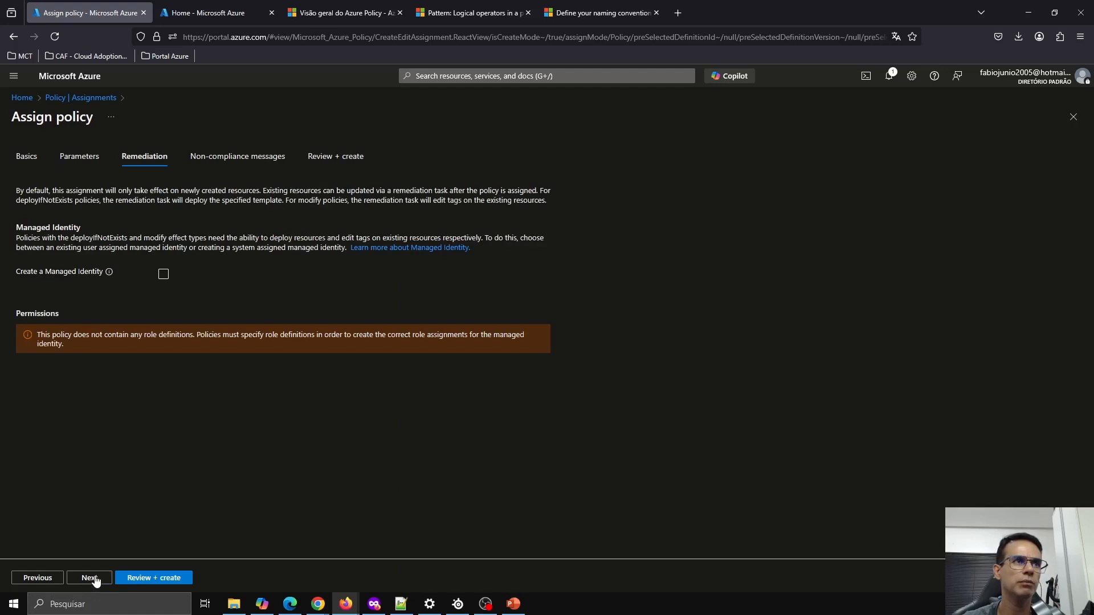
left_click(95, 579)
left_click(319, 237)
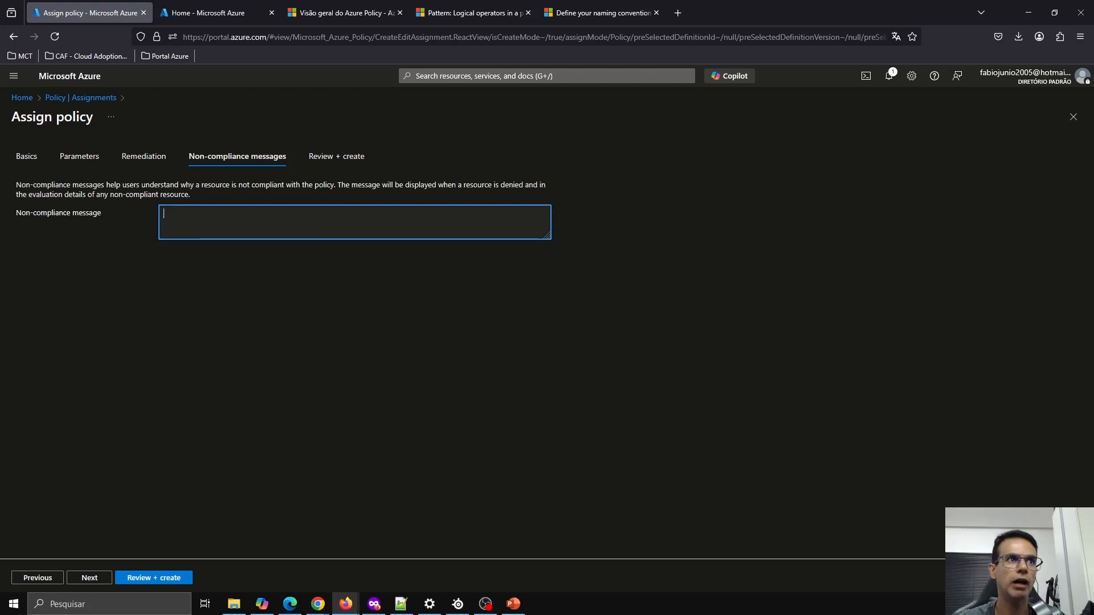
type("a polit")
key("BackSpace")
key("BackSpace")
key("BackSpace")
key("BackSpace")
key("BackSpace")
key("BackSpace")
key("BackSpace")
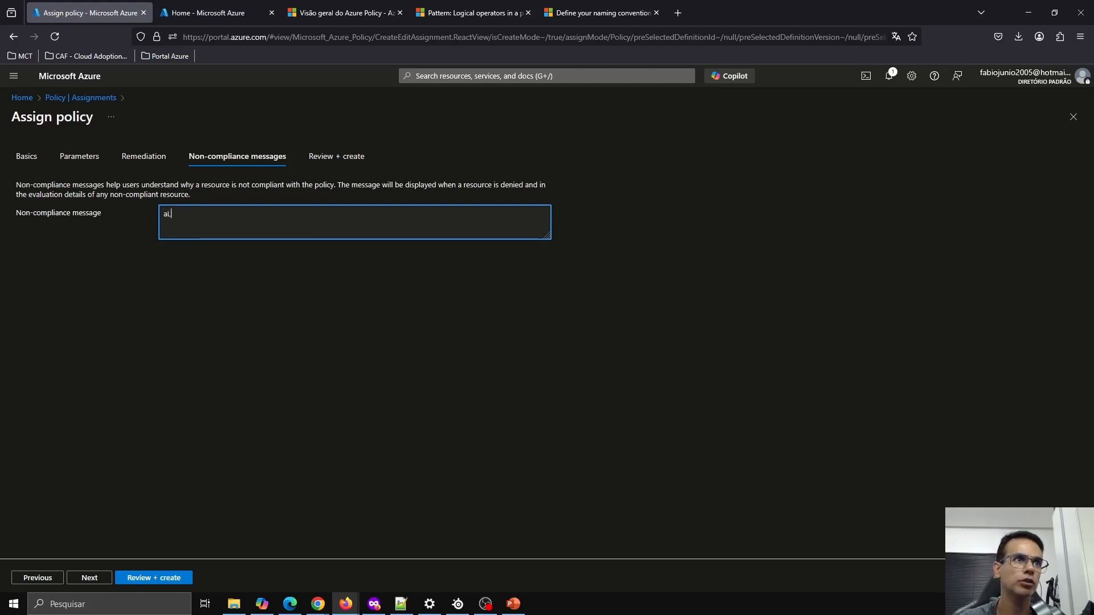
Set the non-compliance message to "Allowed locations - EastUS and Brazil South", reusing the copied assignment name without MCT
key("ctrl+v")
key("BackSpace")
key("BackSpace")
key("BackSpace")
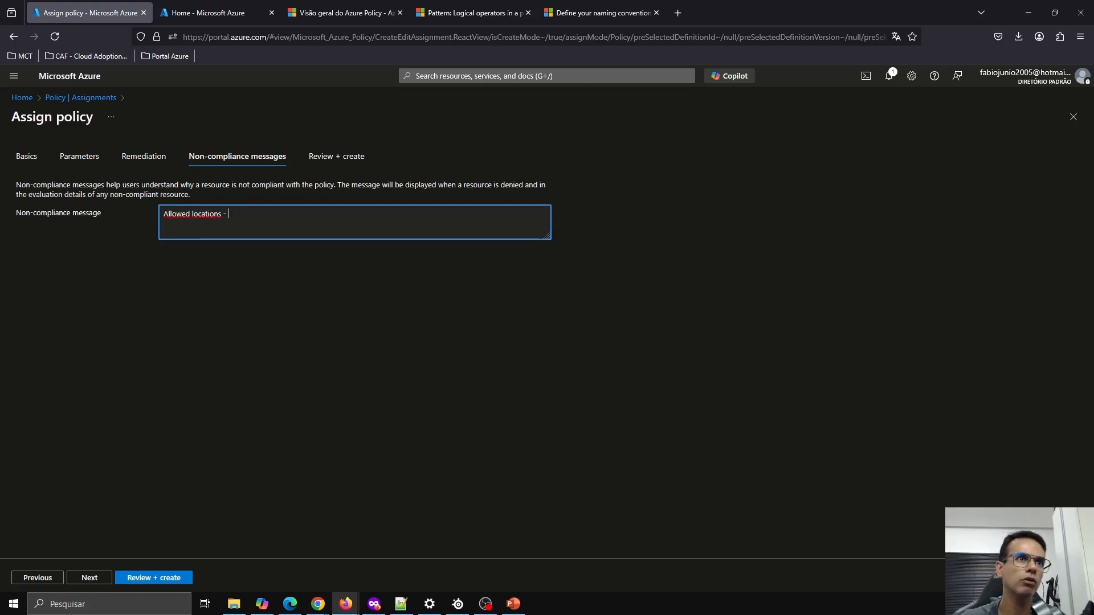
type("esta")
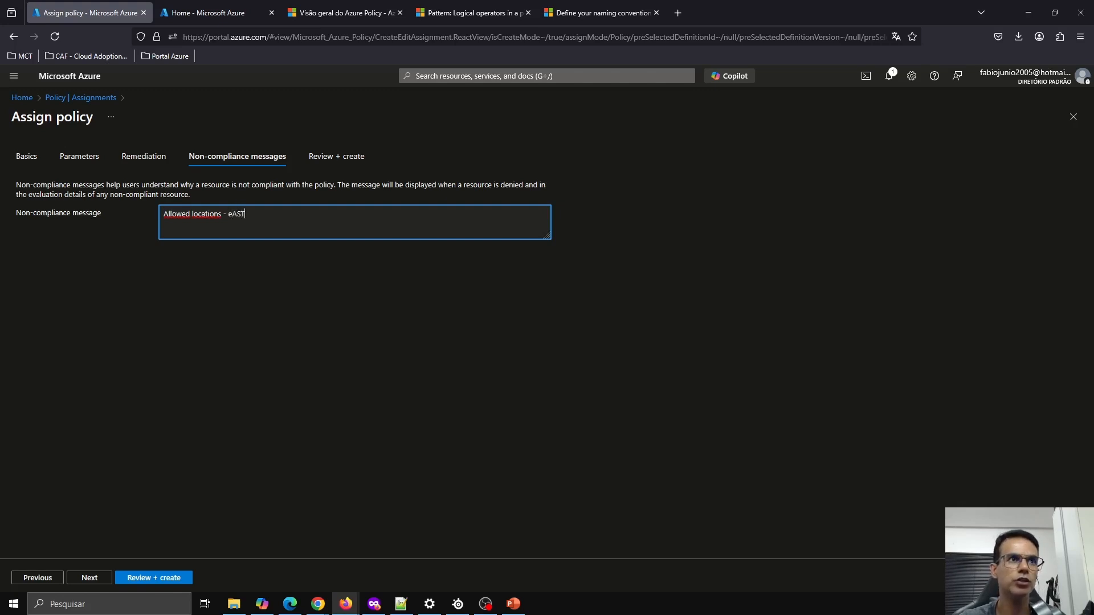
key("BackSpace")
key("BackSpace")
key("BackSpace")
key("BackSpace")
key("BackSpace")
type("Esat")
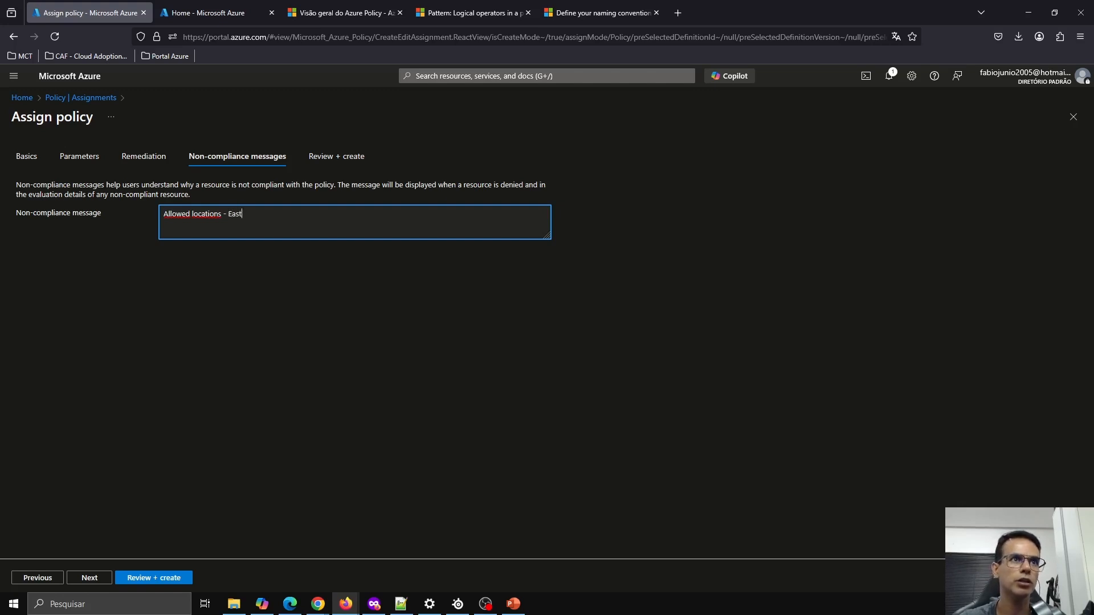
type("US")
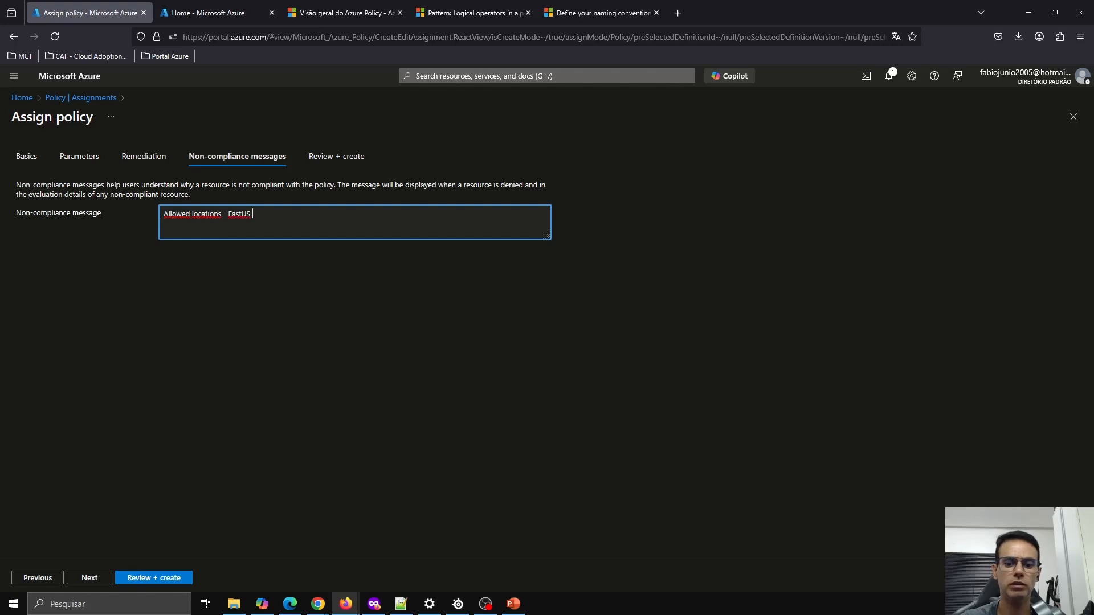
type("nd E")
key("BackSpace")
key("BackSpace")
key("BackSpace")
key("BackSpace")
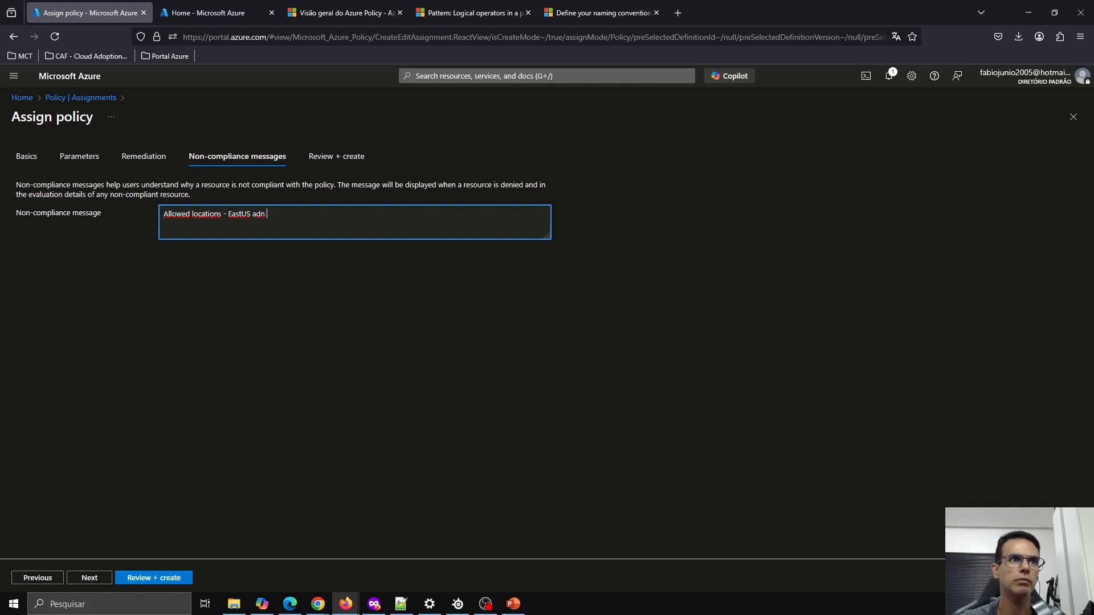
type("nd Bra")
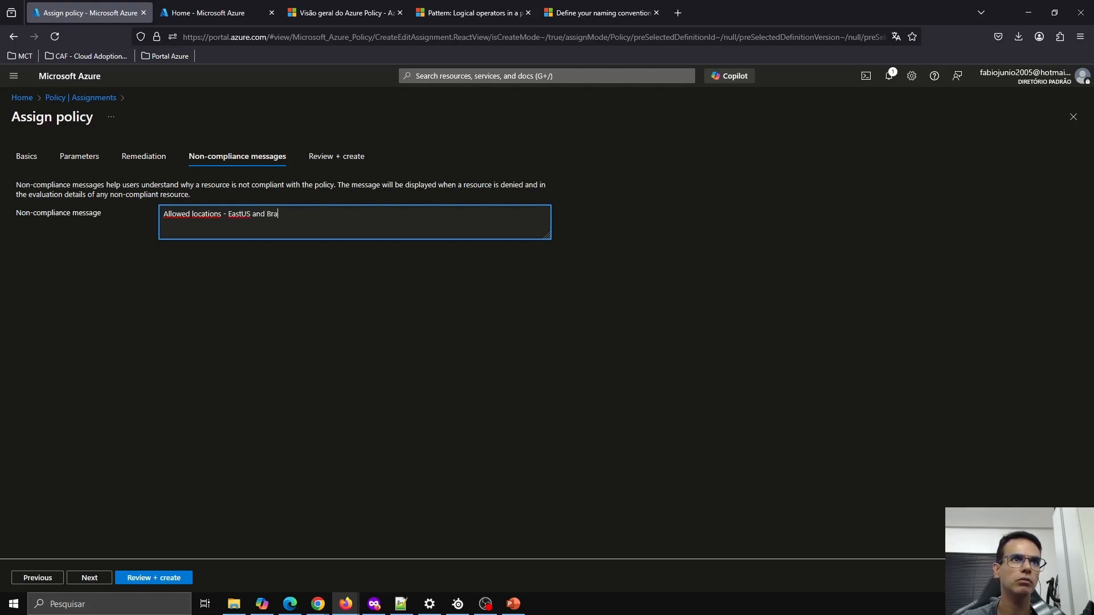
type("zil South")
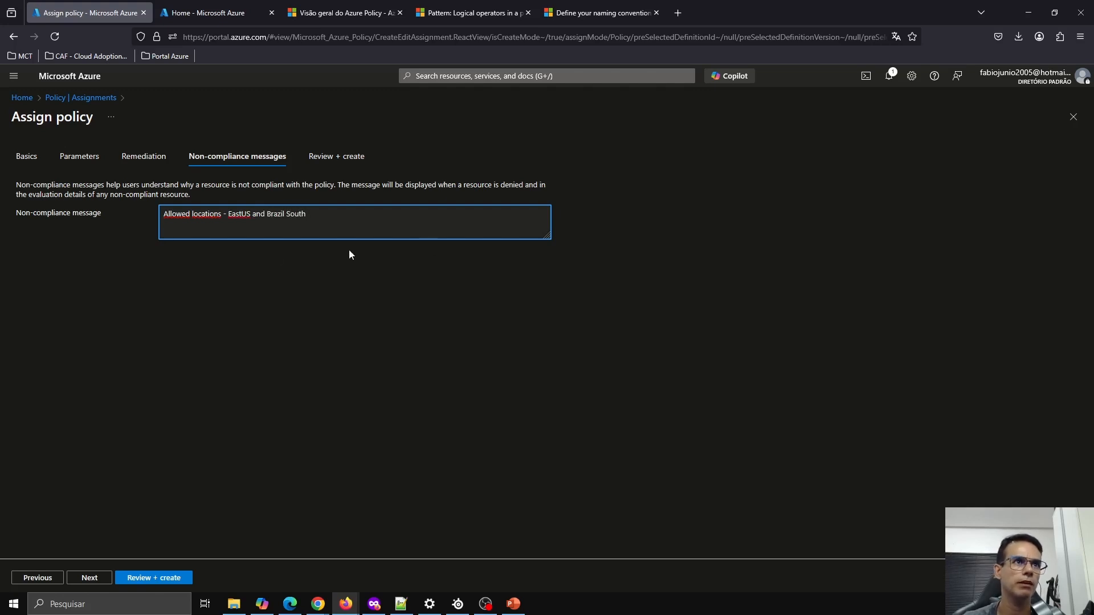
Create the policy assignment and widen the Scope column of the assignments list to show the full scope paths
left_click(95, 579)
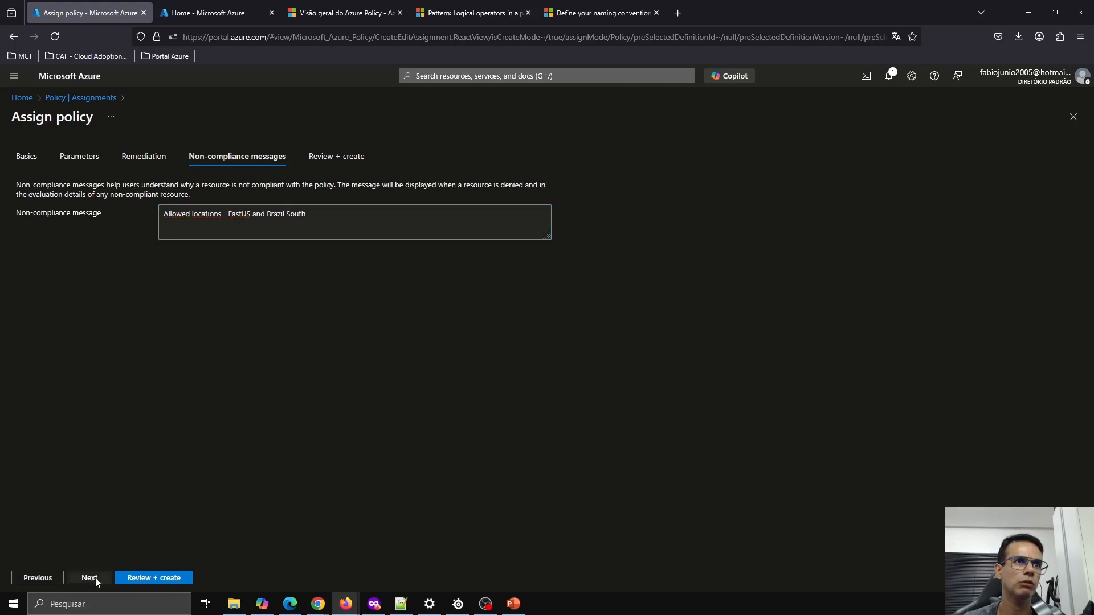
left_click(142, 587)
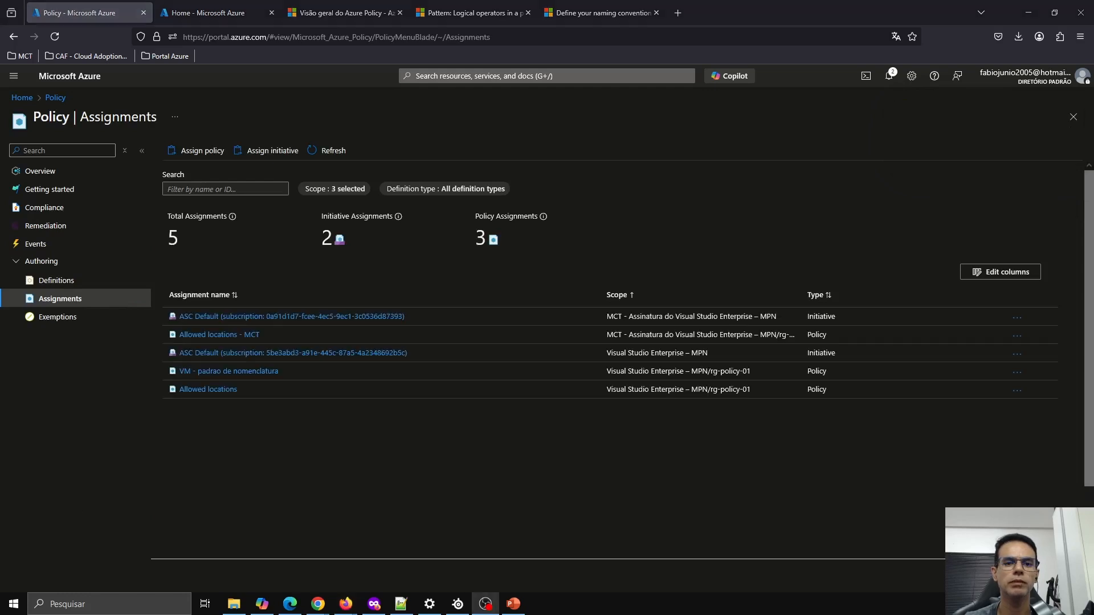
left_click(482, 478)
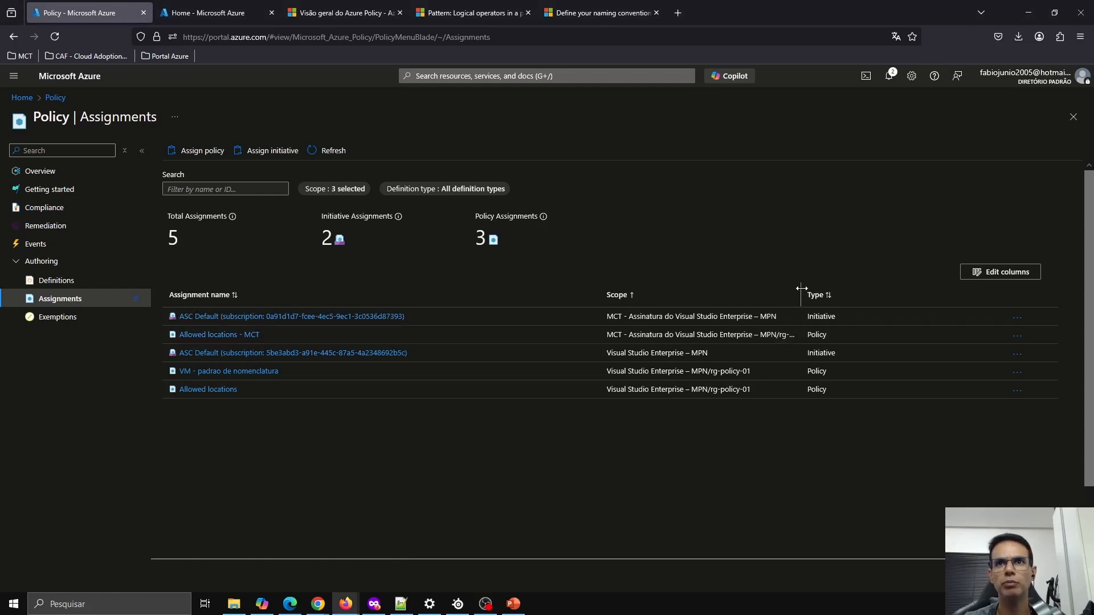
left_click_drag(800, 294, 865, 295)
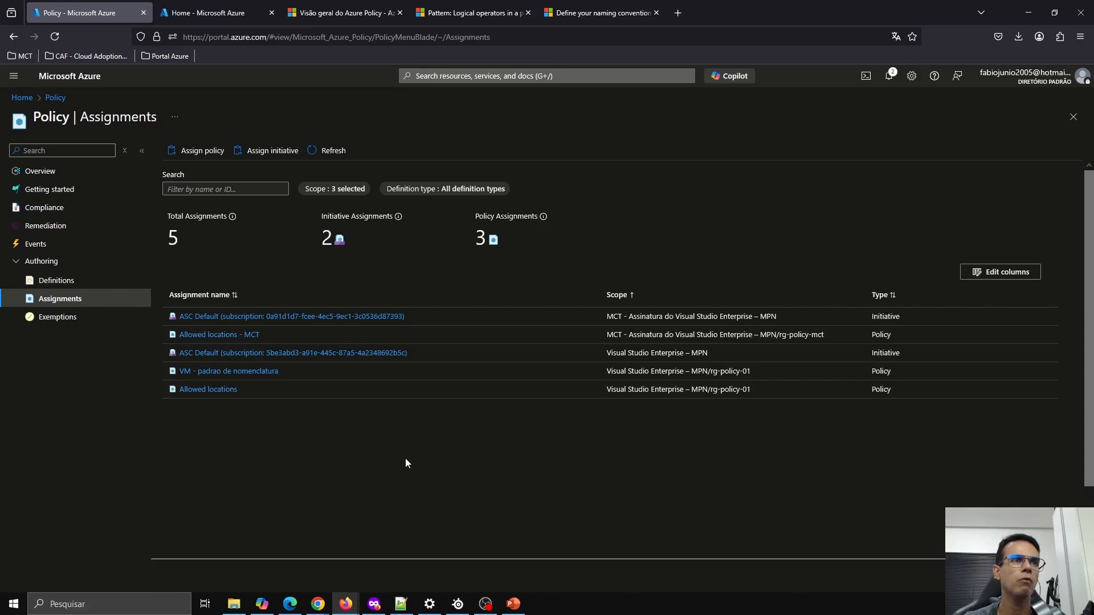
Start a new custom policy definition and set its definition location to Tenant Root Group
left_click(90, 280)
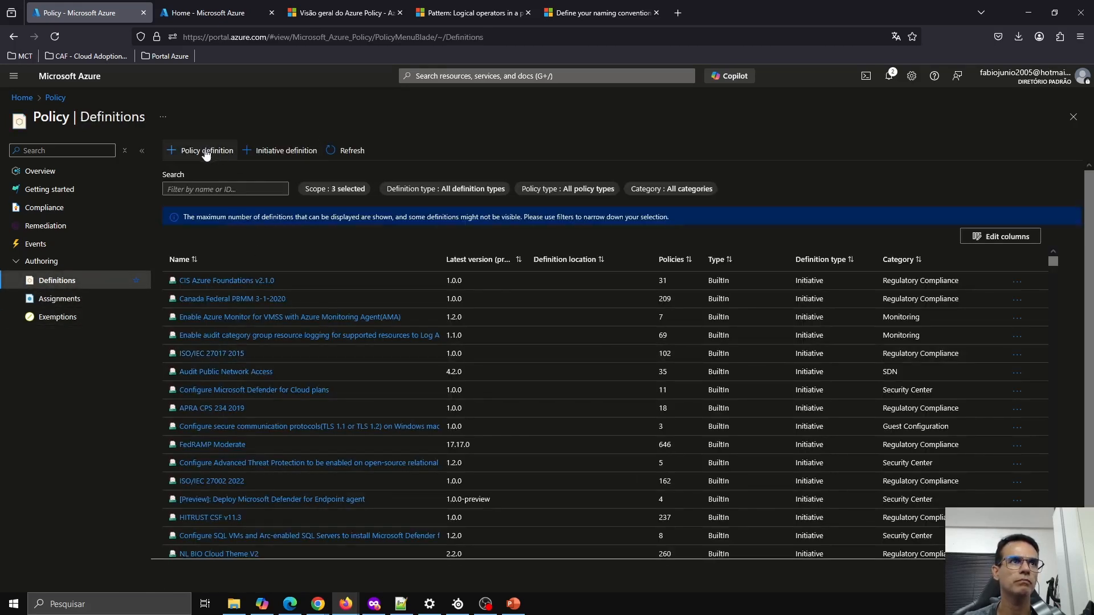
left_click(206, 151)
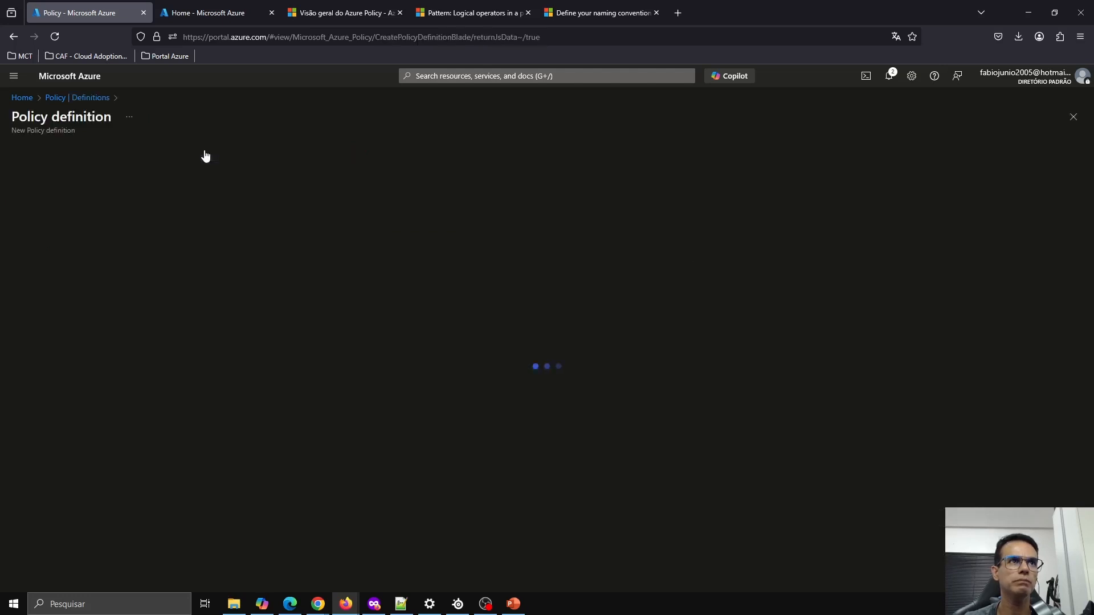
left_click(526, 200)
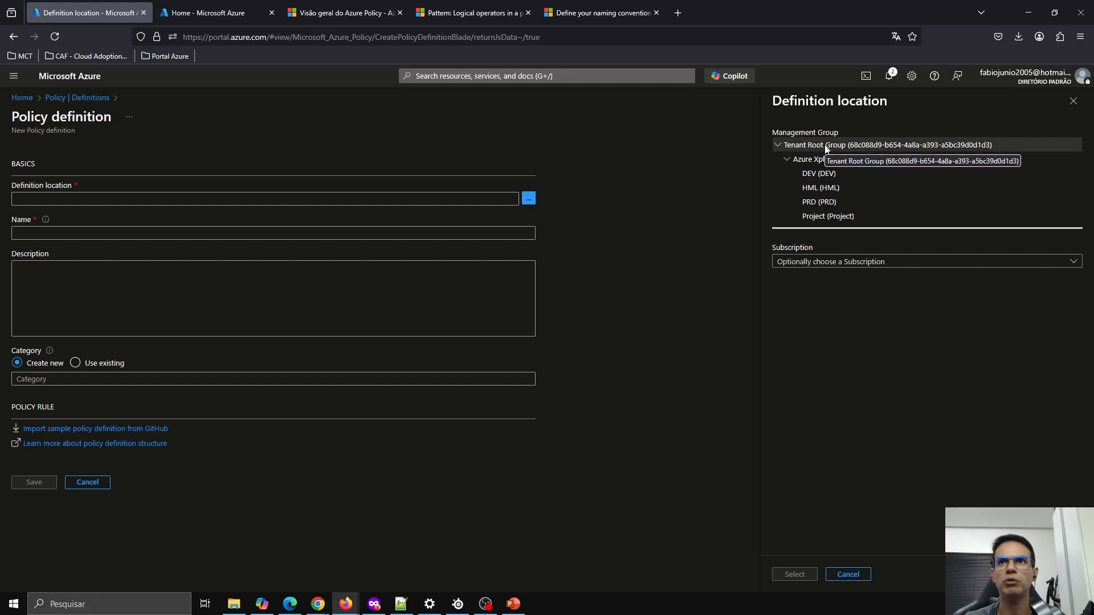
left_click(826, 148)
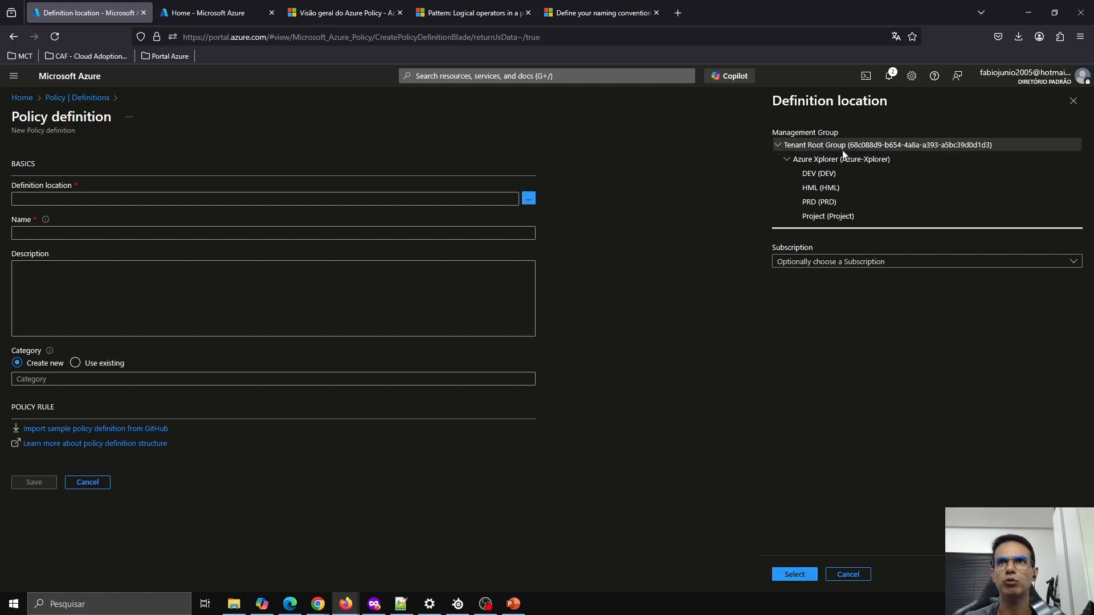
left_click(794, 576)
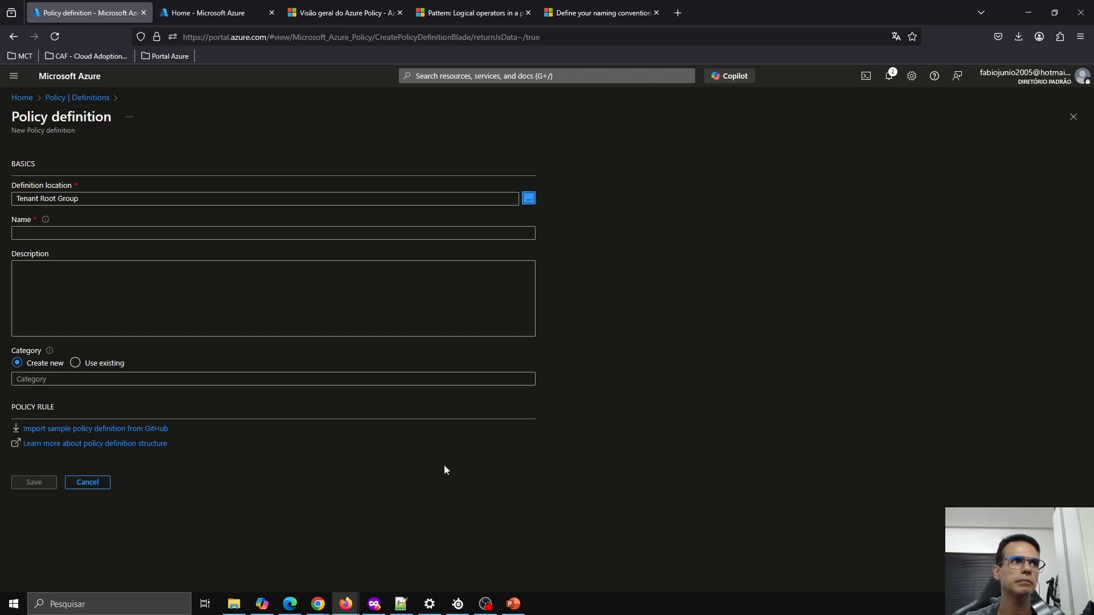
Name the new policy definition "VM - padrao de nomenclatura - MCT"
left_click(207, 234)
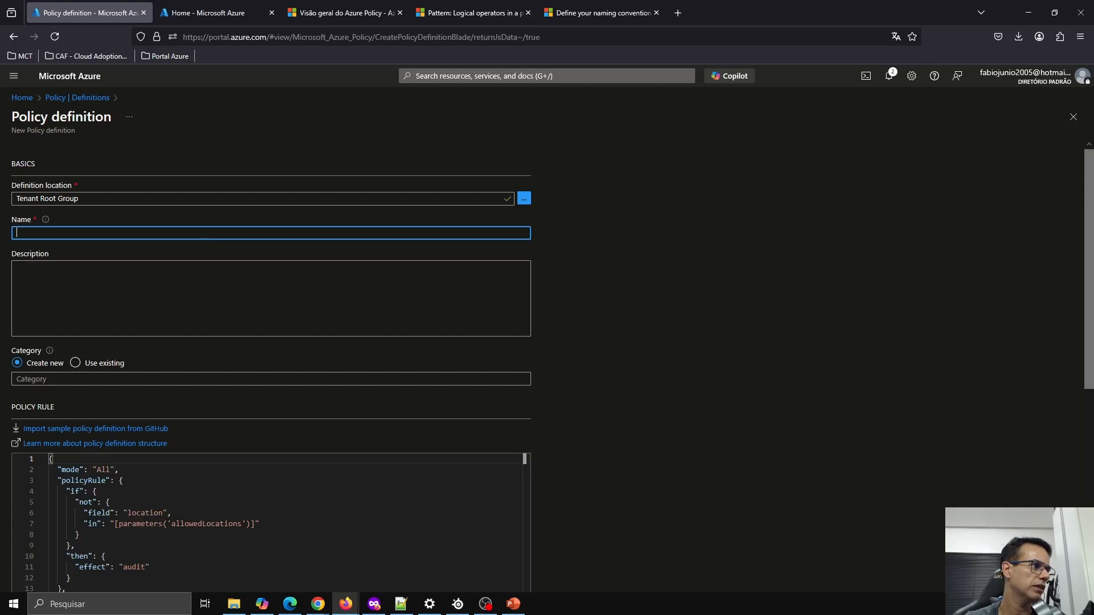
key("alt+Tab")
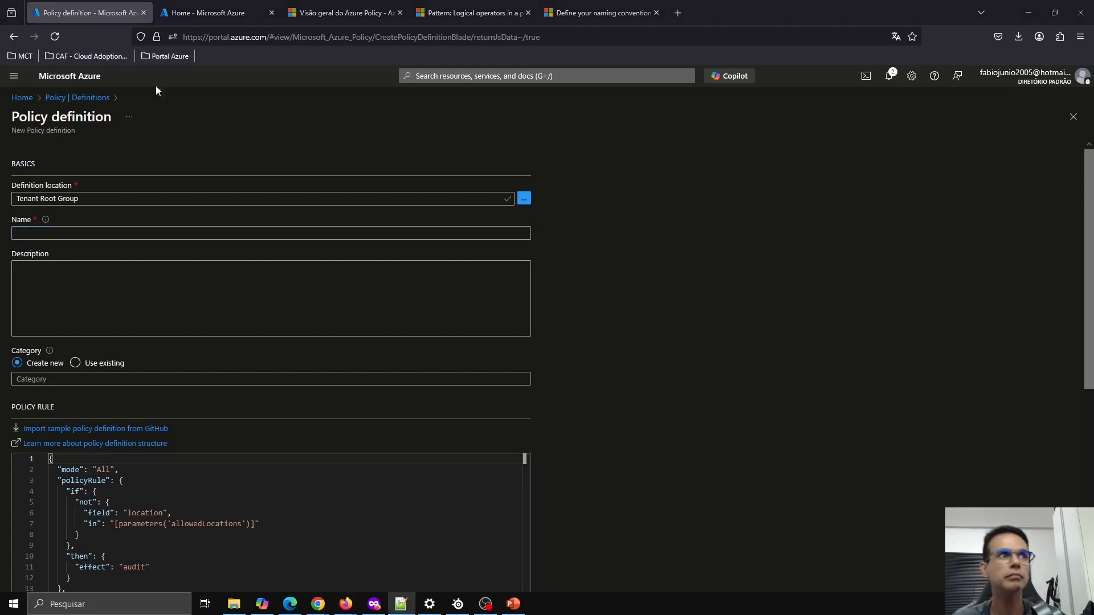
left_click(120, 233)
type("VM - padrao de nomenclatura v")
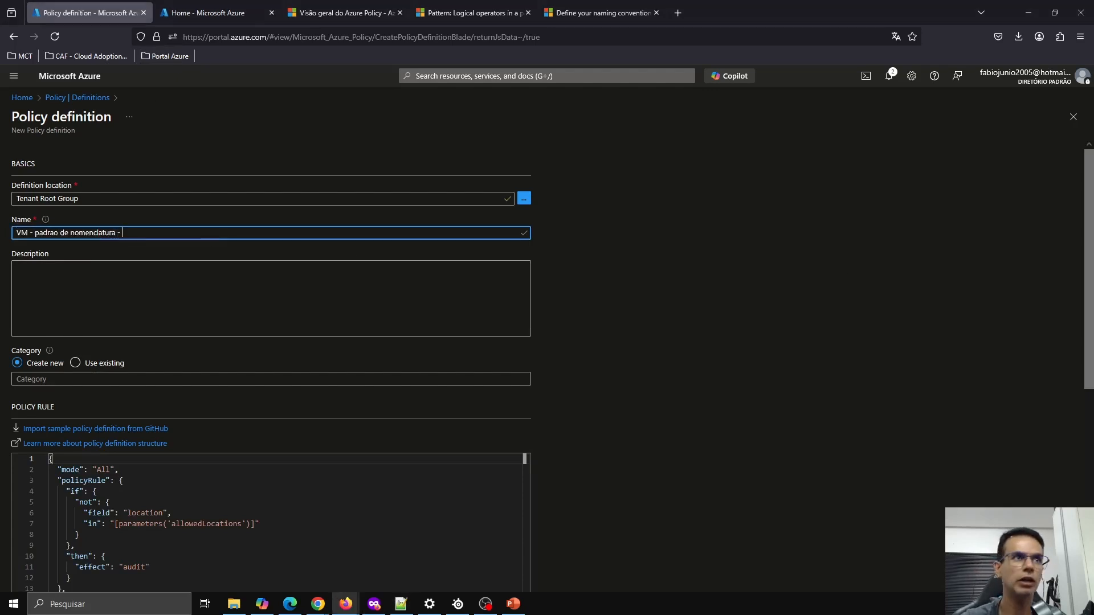
type(" MCT")
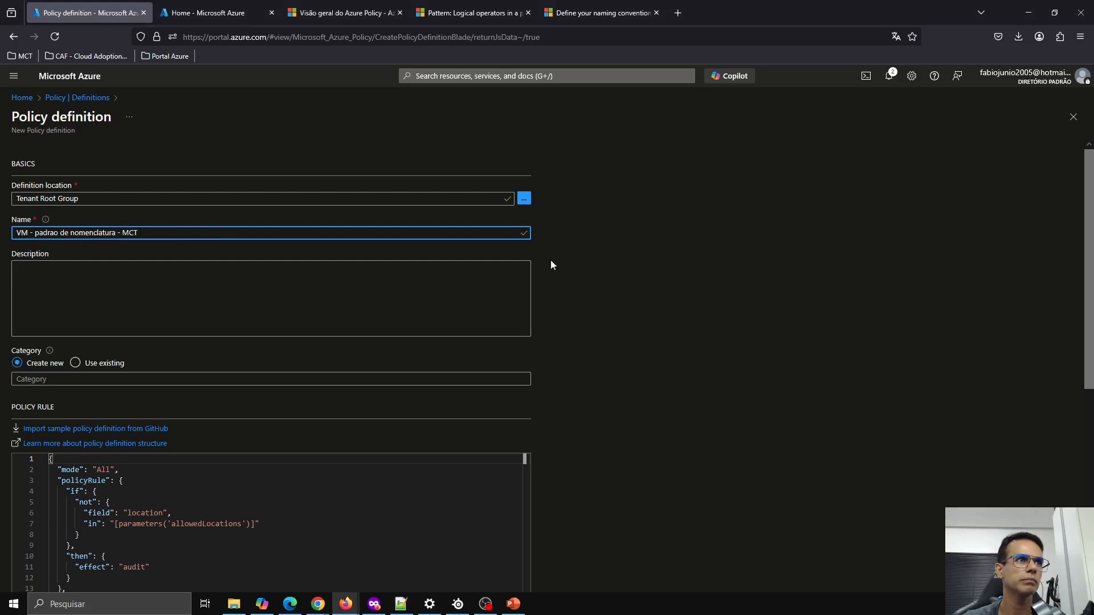
Reuse the definition name "VM - padrao de nomenclatura - MCT" as its description and create a new category named "Custom"
left_click_drag(169, 236, 7, 236)
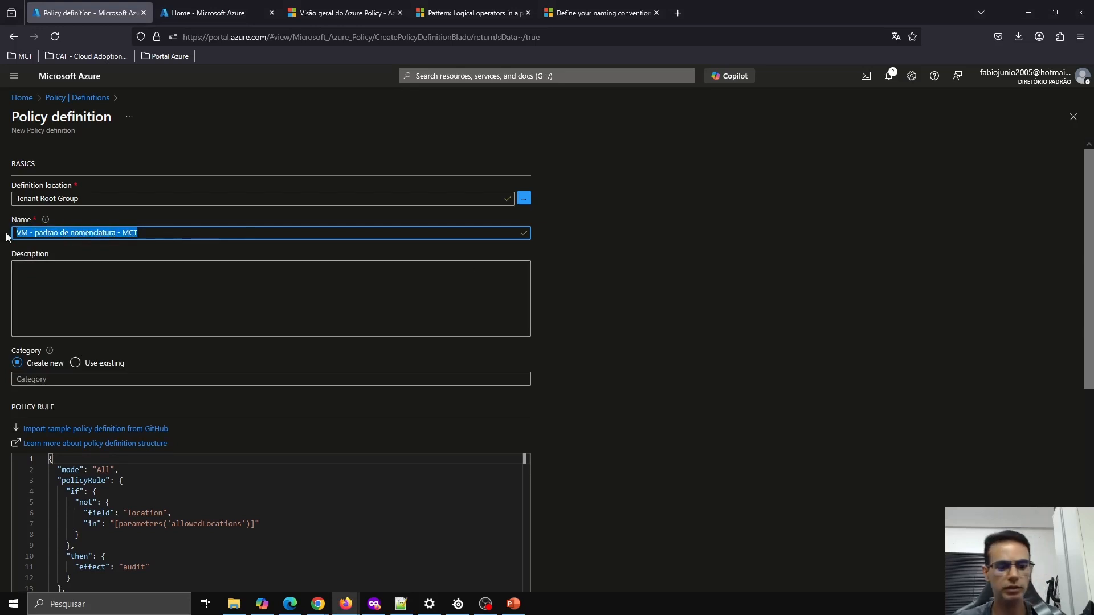
key("ctrl+c")
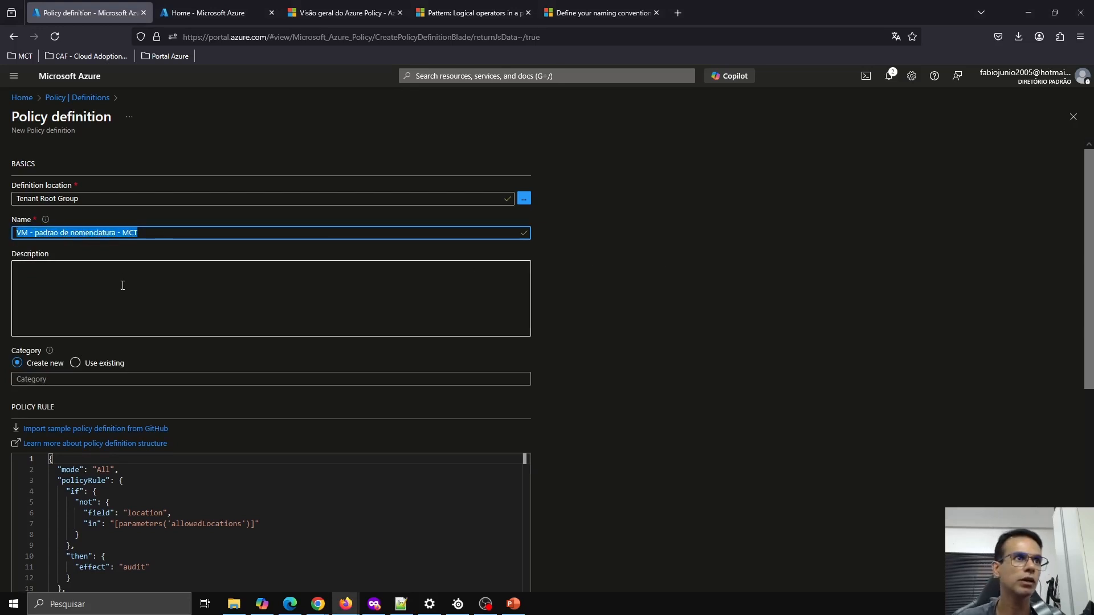
left_click(120, 272)
key("ctrl+v")
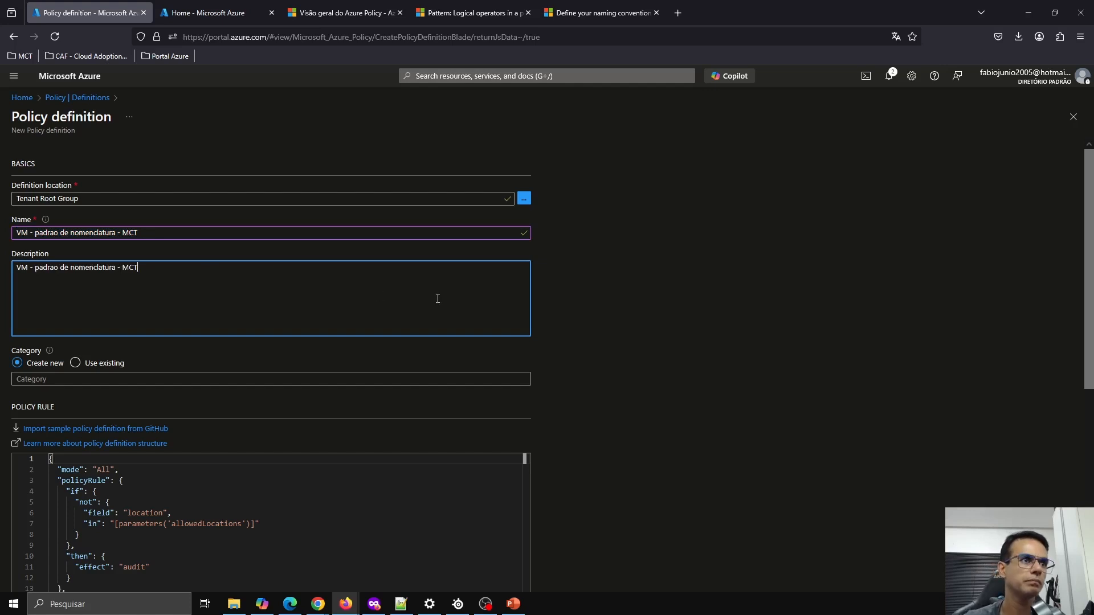
left_click(109, 383)
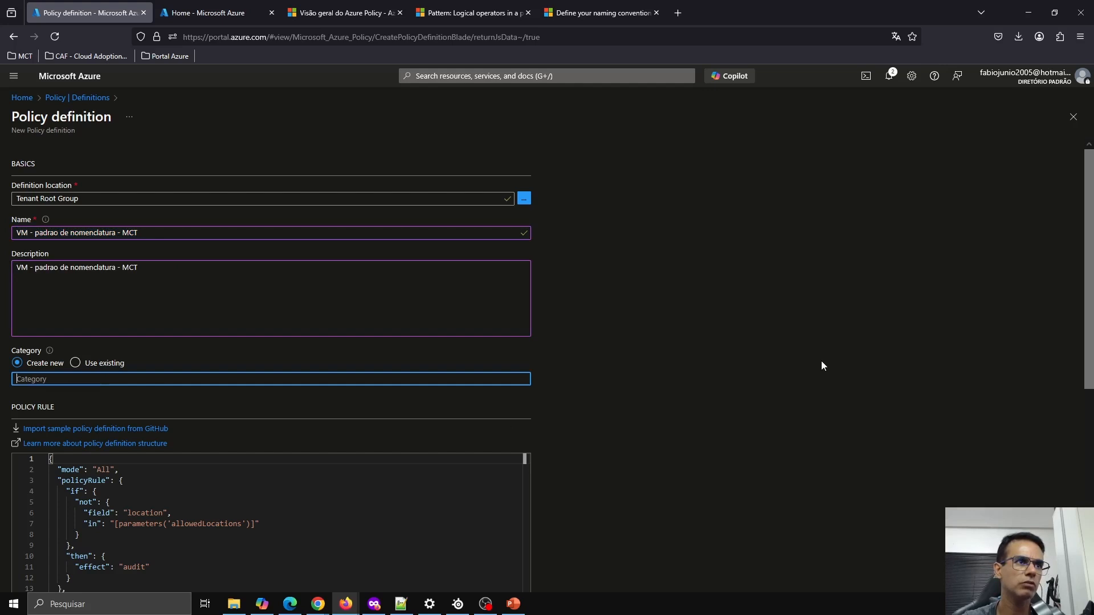
type("Custom")
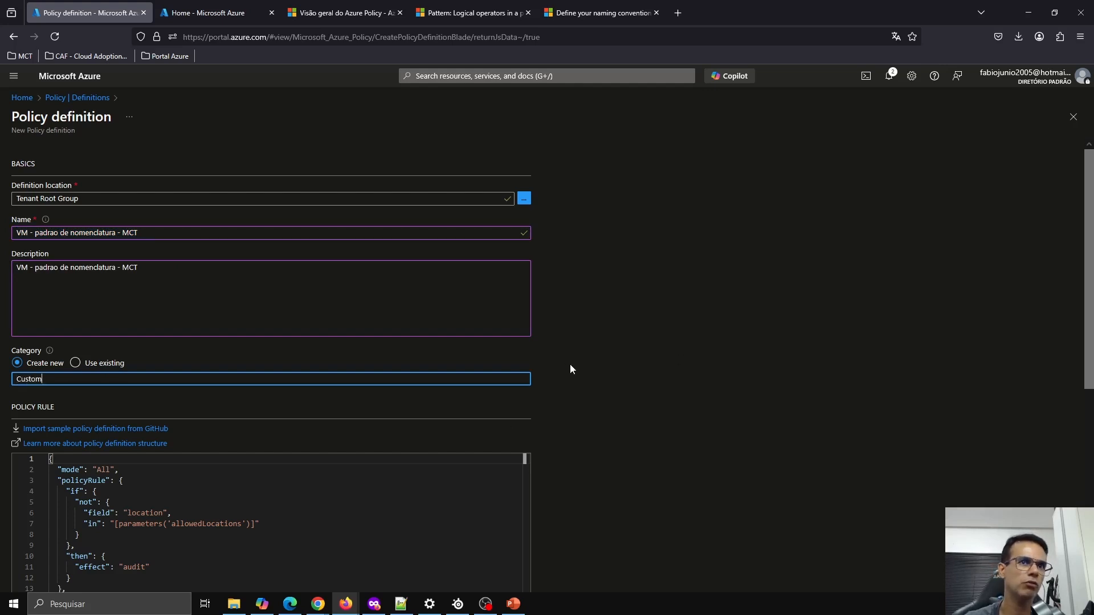
Replace the sample policy rule with the copied JSON that denies virtual machines whose name does not match "vm-????-...-###"
scroll(581, 368, "down", 5)
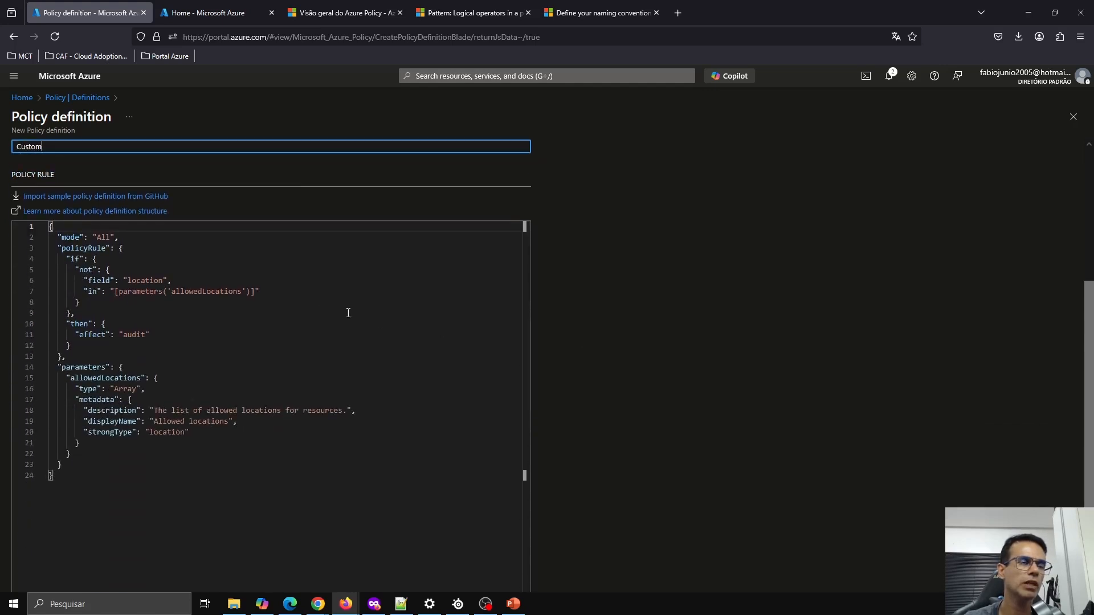
left_click_drag(155, 473, 49, 236)
key("ctrl+a")
key("Delete")
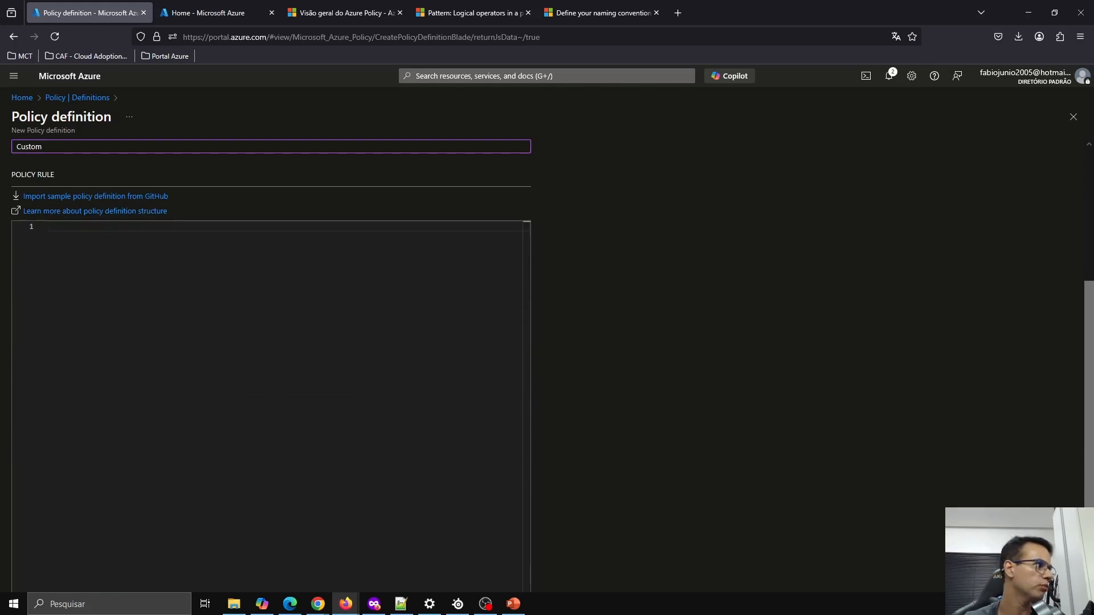
key("ctrl+v")
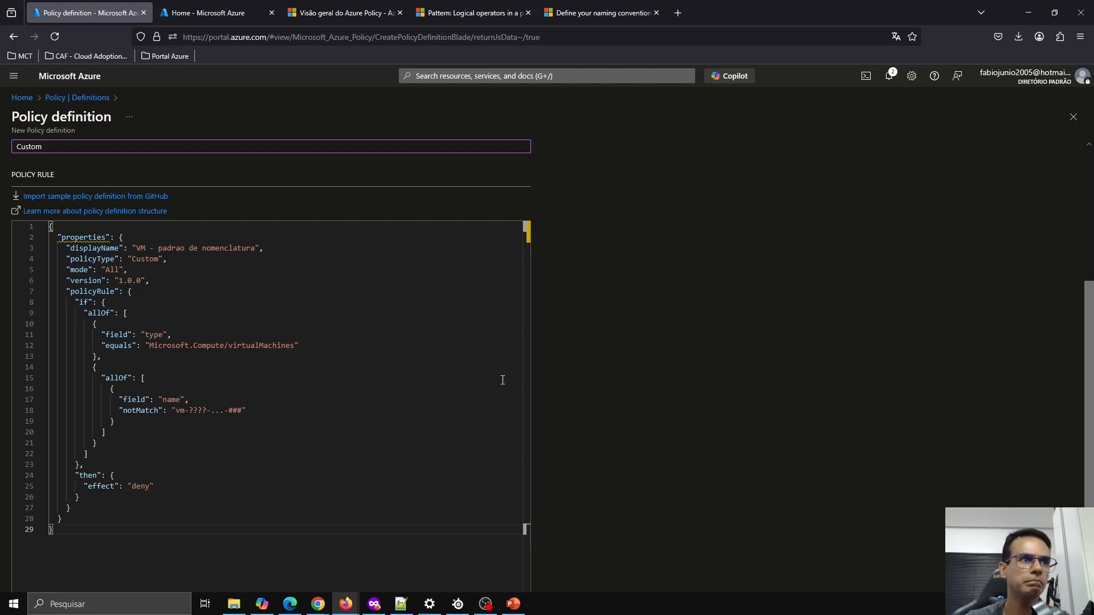
Review the completed policy definition form and save the new definition
scroll(621, 384, "down", 2)
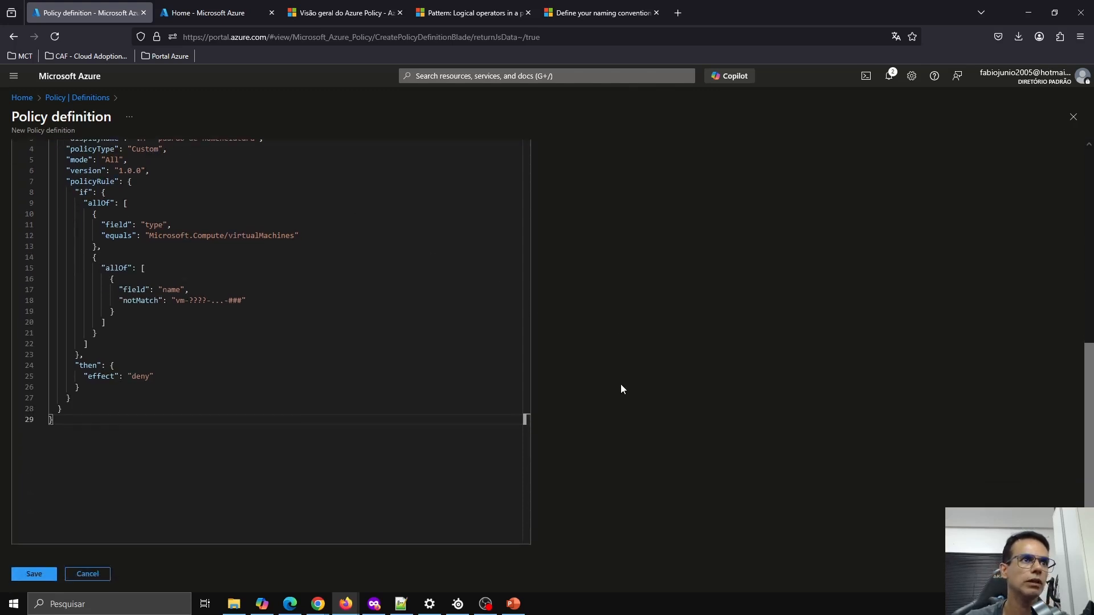
scroll(620, 384, "up", 5)
scroll(620, 384, "down", 2)
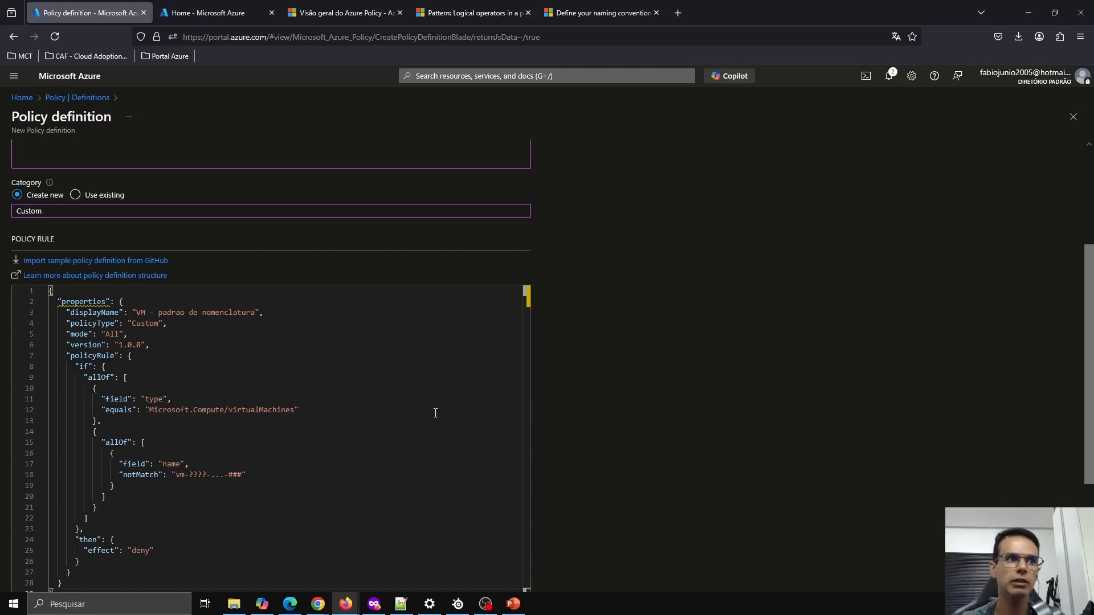
scroll(537, 437, "down", 3)
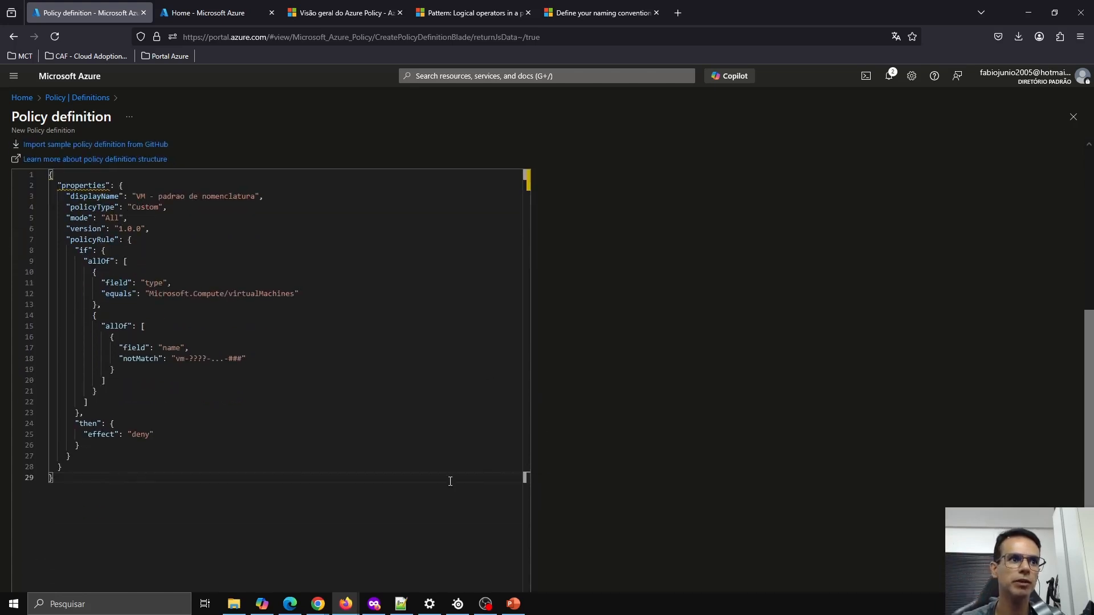
scroll(190, 589, "down", 1)
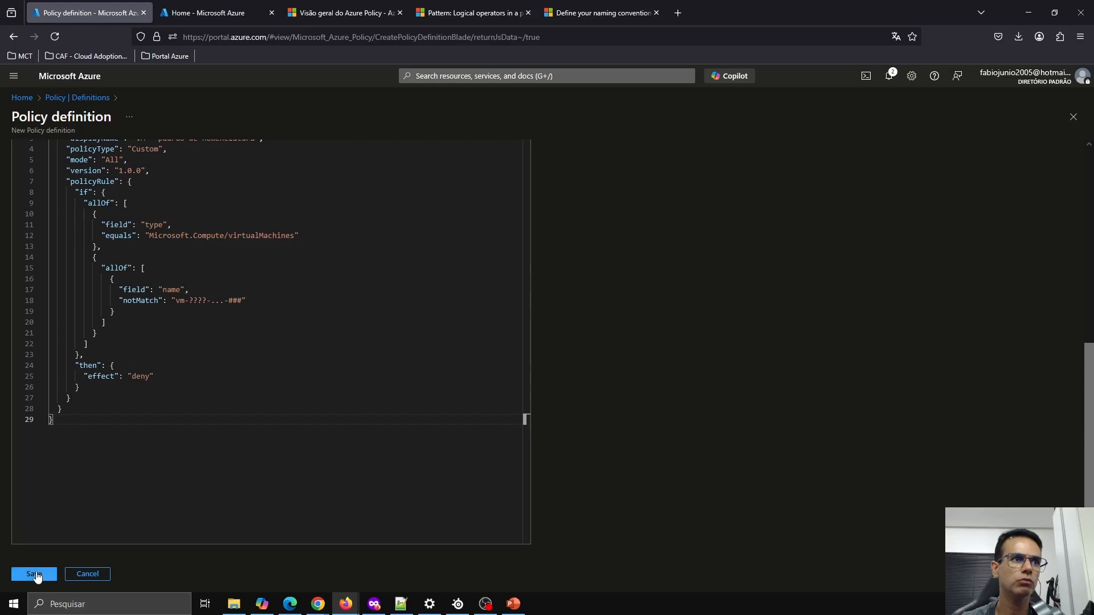
left_click(34, 573)
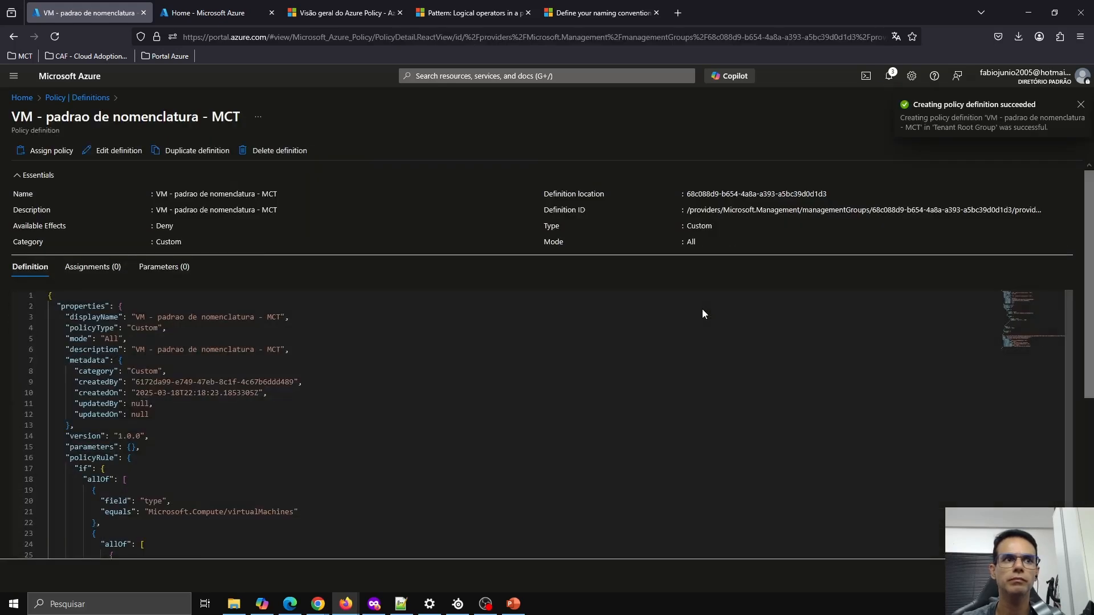
Return to the policy definitions list and filter it by "vm -" to find the new custom definition
left_click(76, 98)
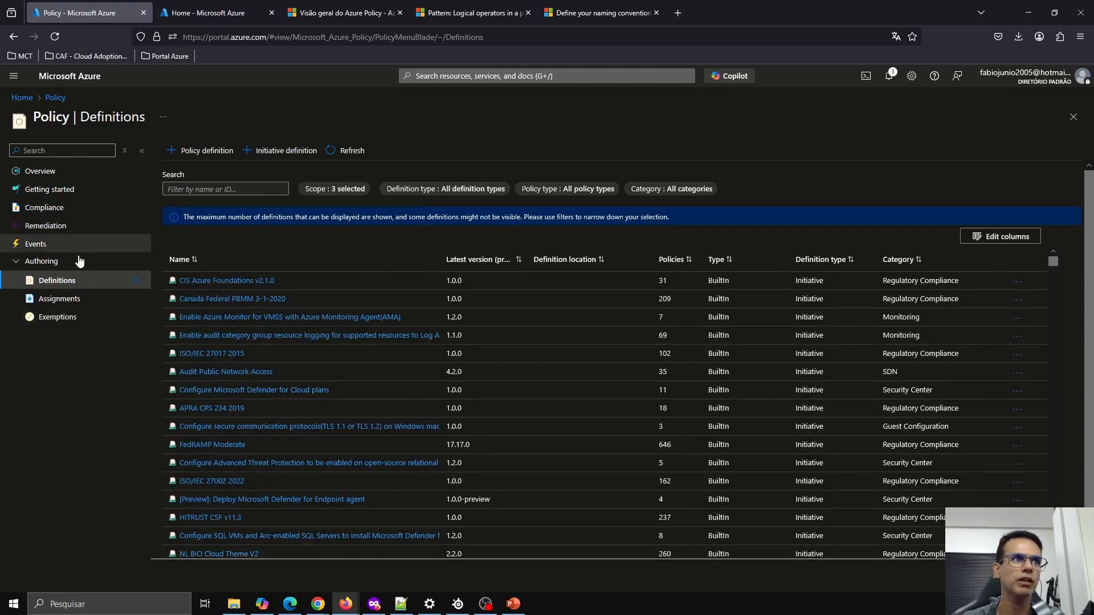
left_click(265, 188)
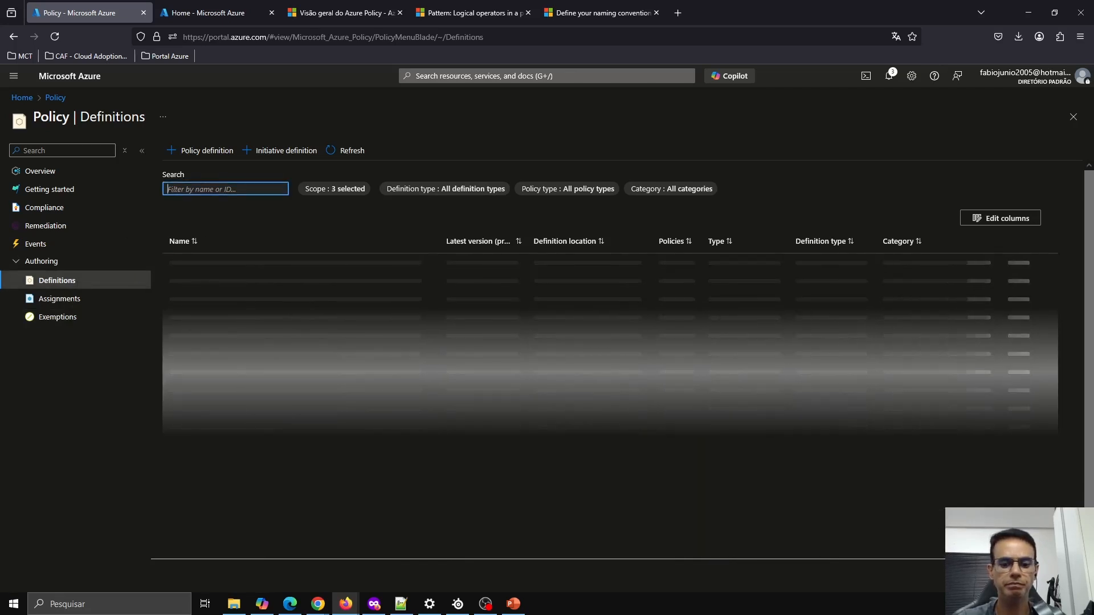
type("vm - ")
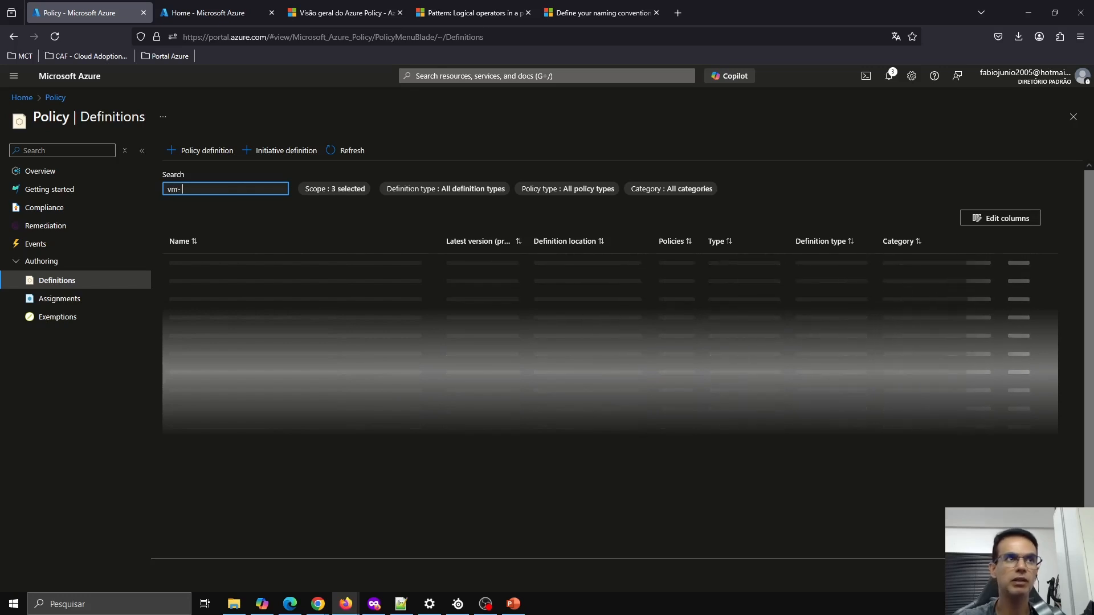
type("a")
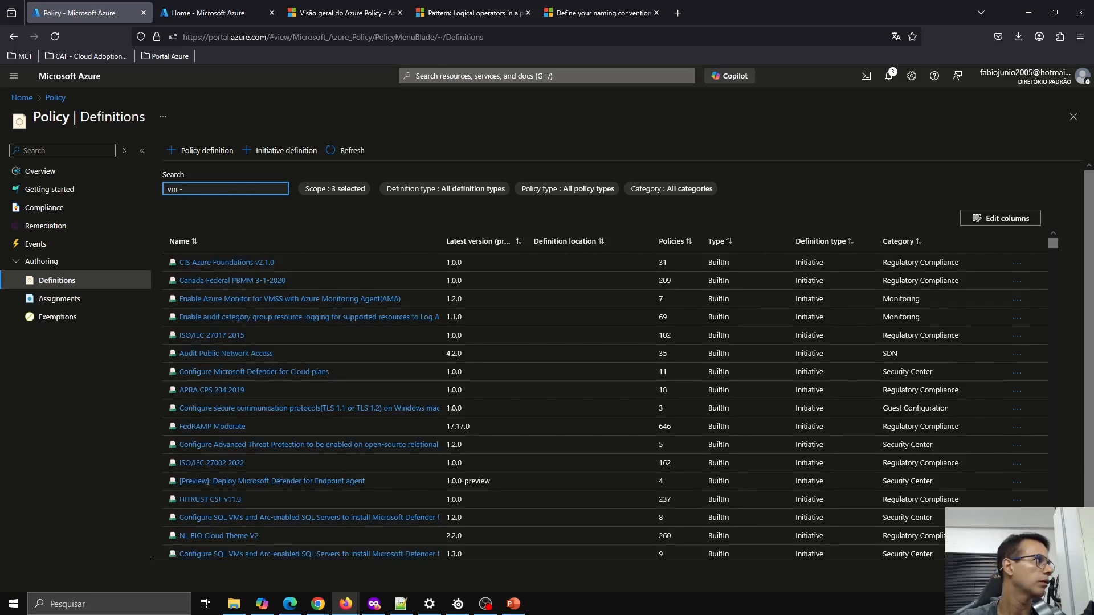
type("pa")
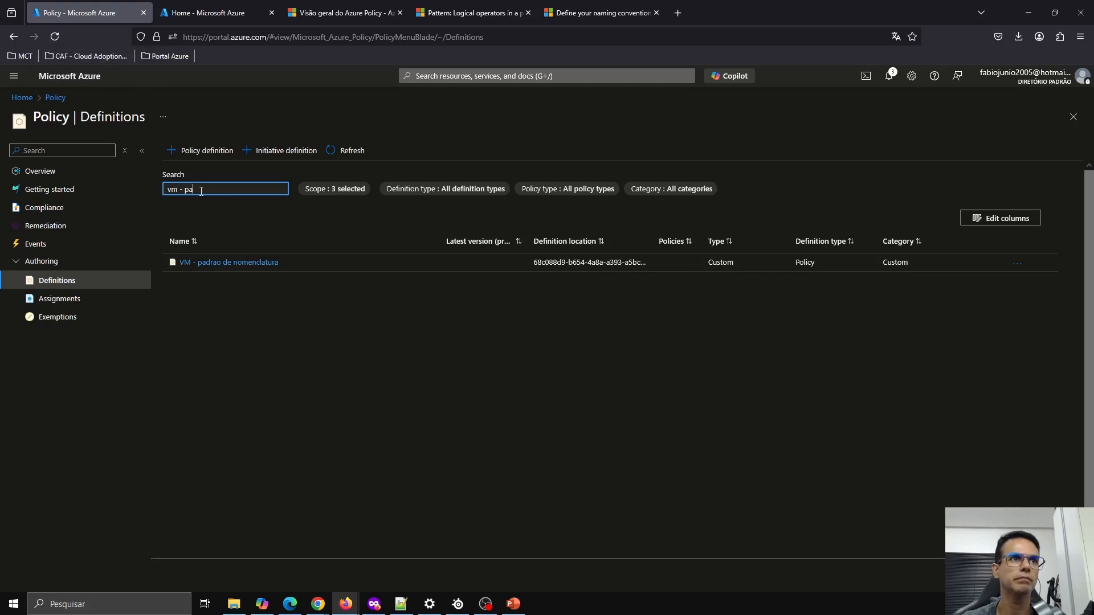
key("BackSpace")
key("BackSpace")
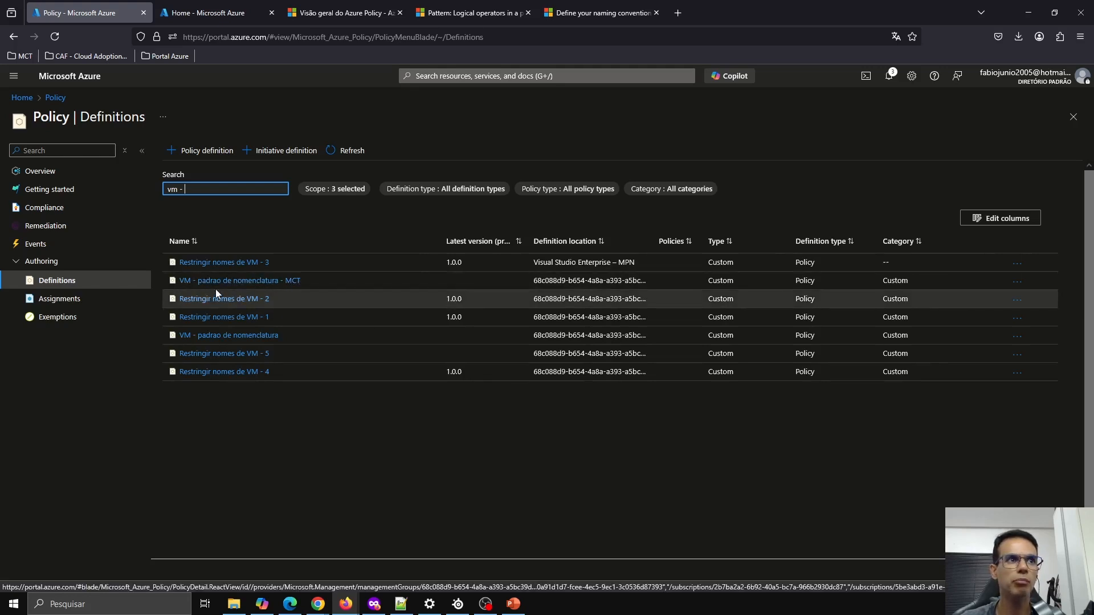
Open the definition "VM - padrao de nomenclatura - MCT" and look through its full JSON
left_click(289, 282)
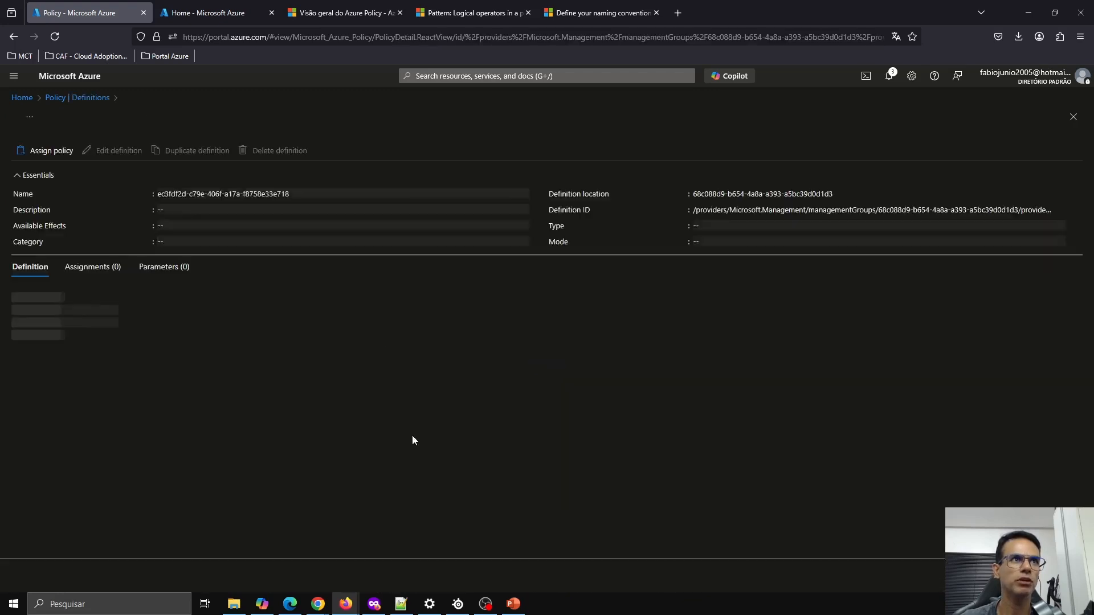
scroll(517, 398, "down", 2)
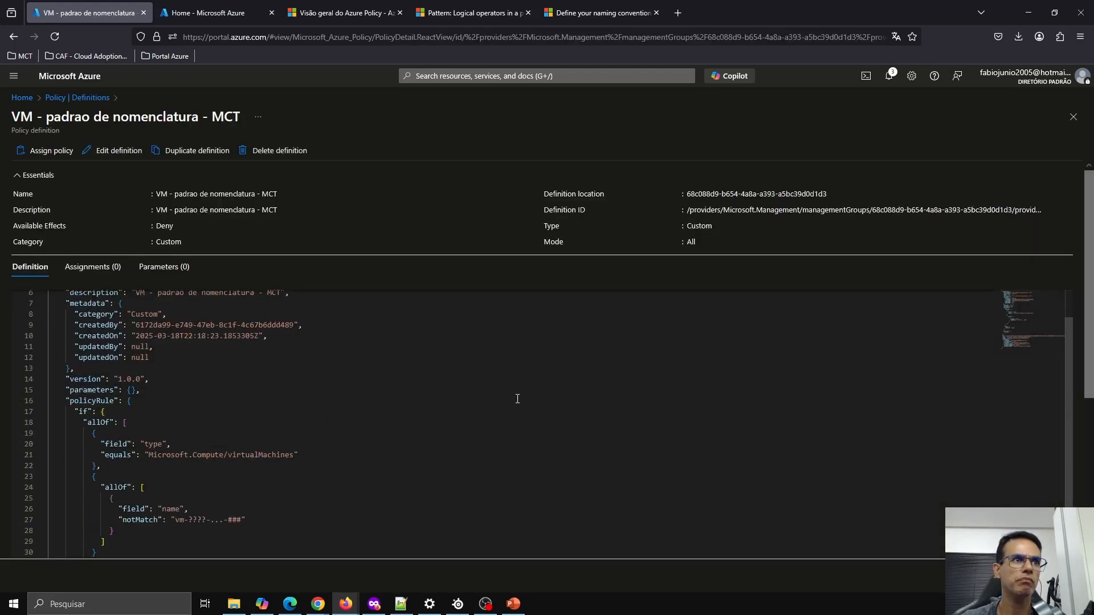
scroll(517, 399, "up", 2)
scroll(517, 399, "down", 5)
scroll(517, 399, "down", 5)
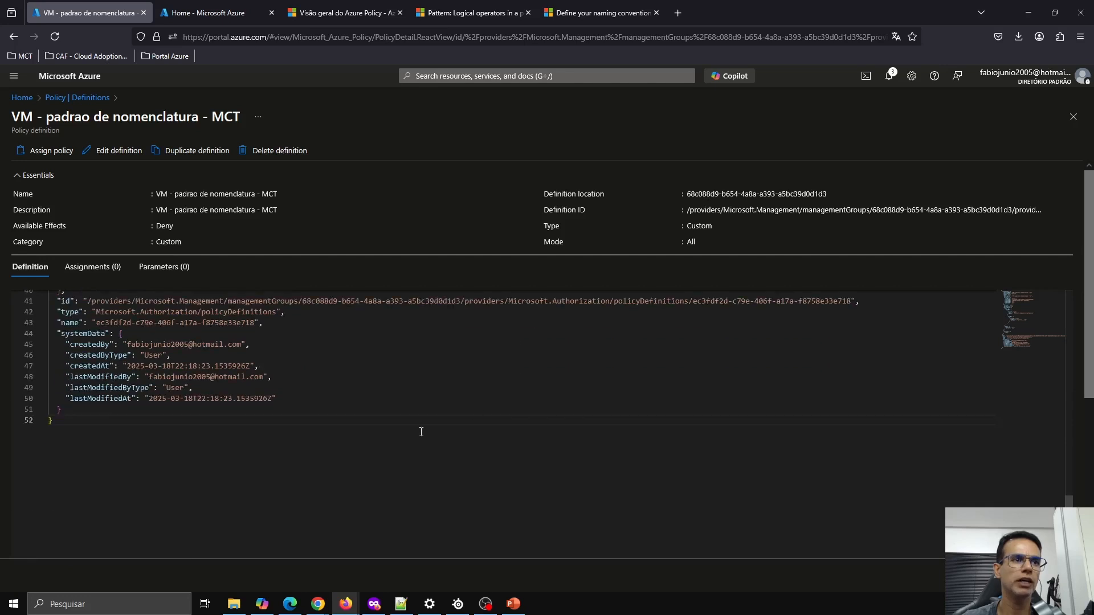
scroll(305, 485, "up", 3)
scroll(305, 484, "up", 5)
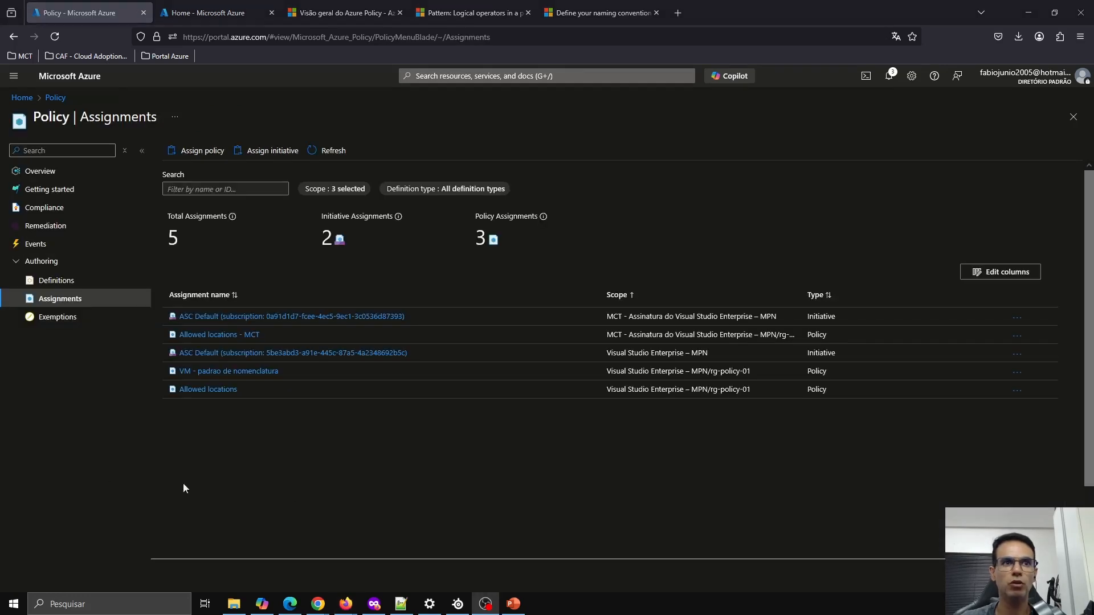
Start a new policy assignment scoped to resource group rg-policy-mct in the subscription "MCT - Assinatura do Visual Studio Enterprise – MPN" under Tenant Root Group
left_click(401, 481)
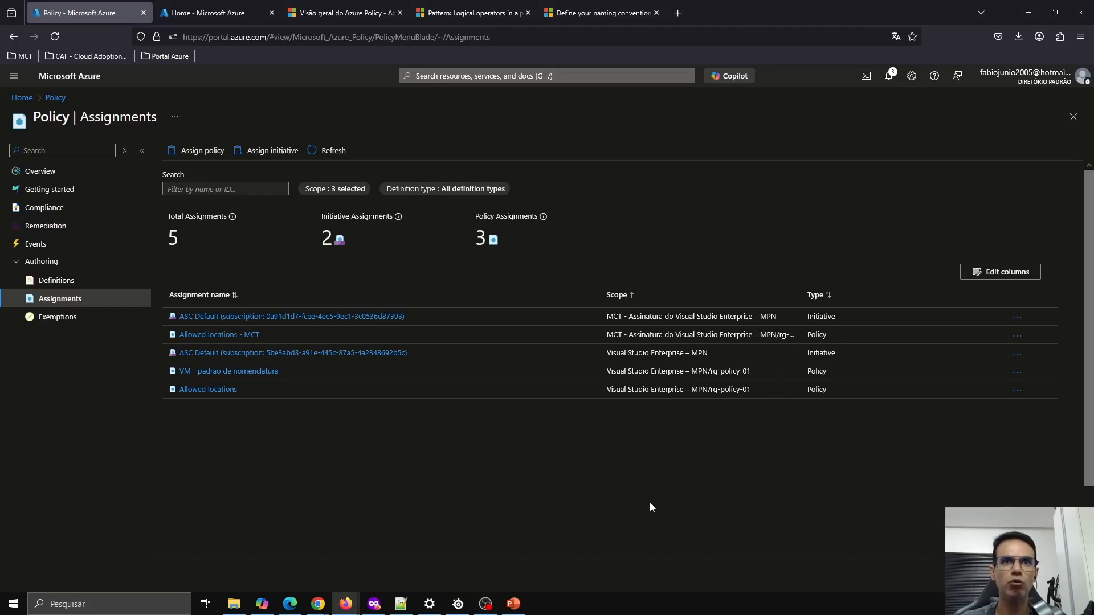
left_click(217, 153)
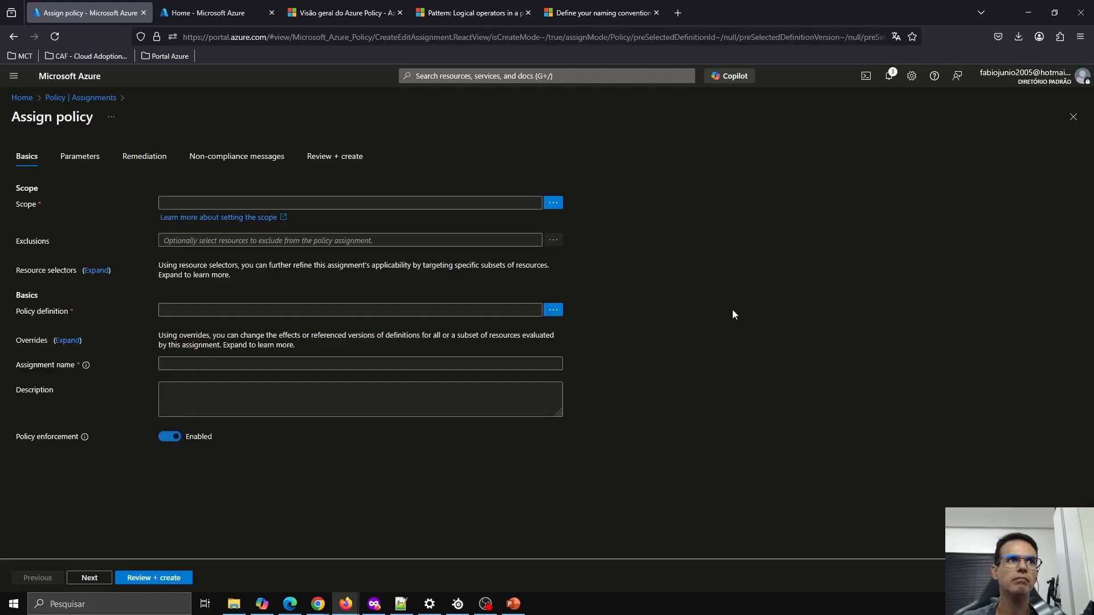
left_click(553, 204)
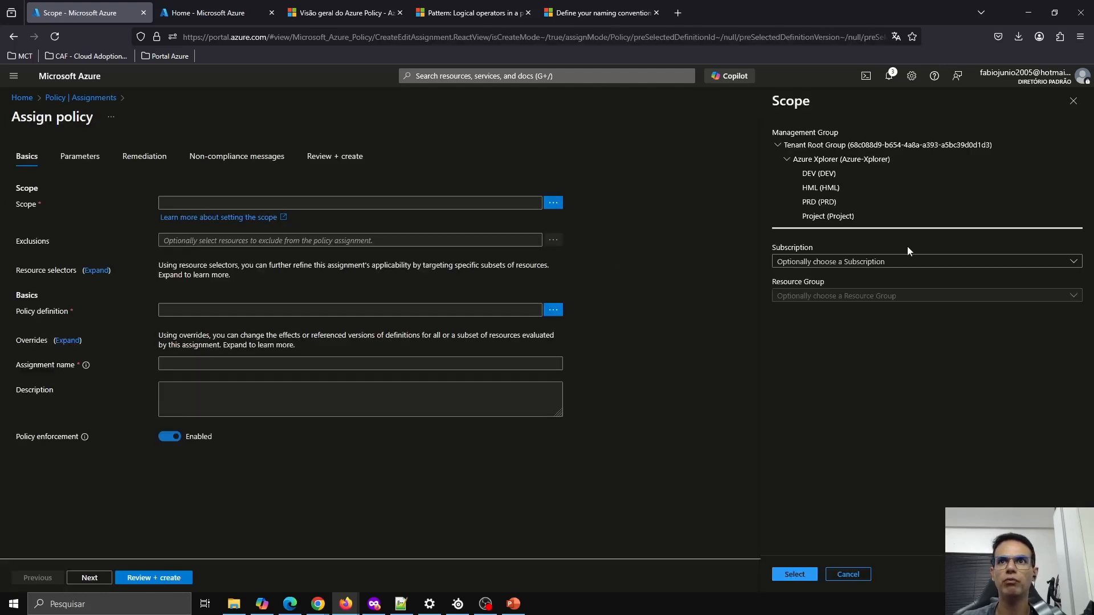
left_click(829, 147)
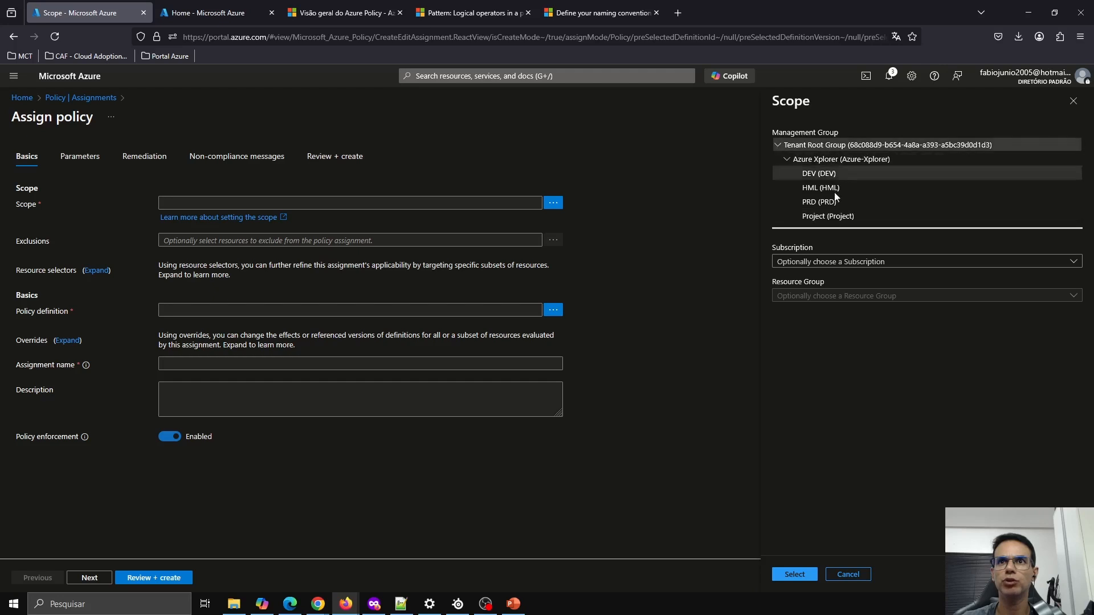
left_click(838, 263)
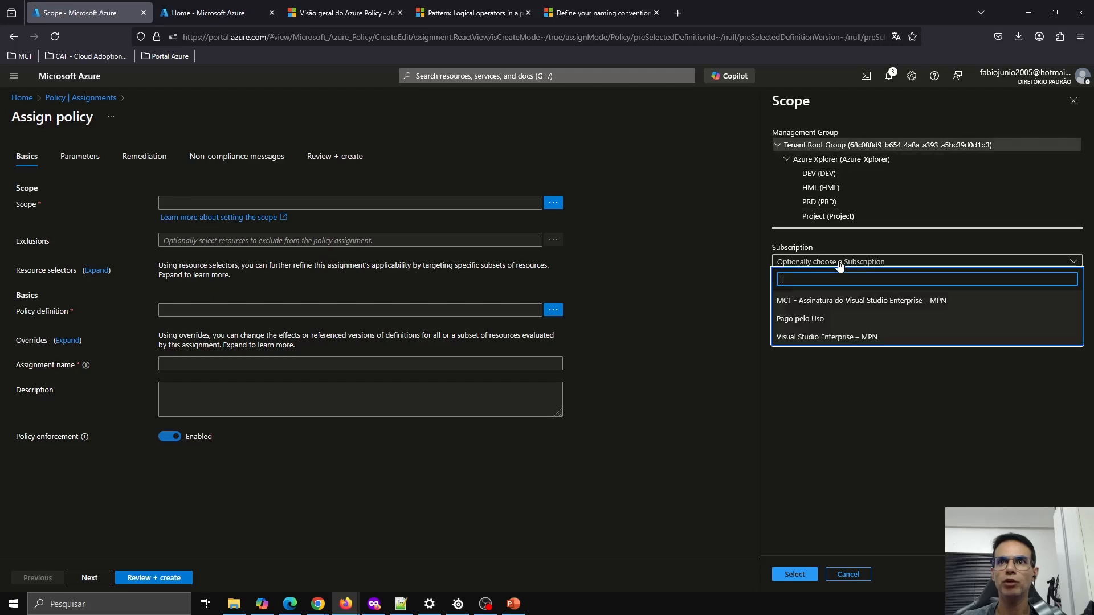
left_click(847, 301)
left_click(846, 297)
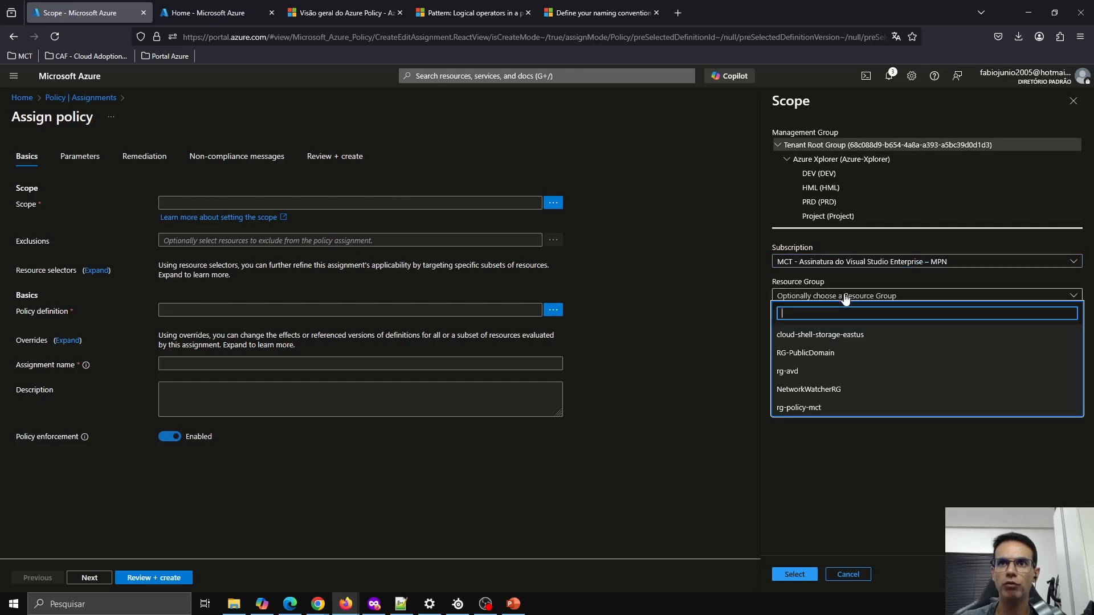
left_click(815, 408)
left_click(793, 576)
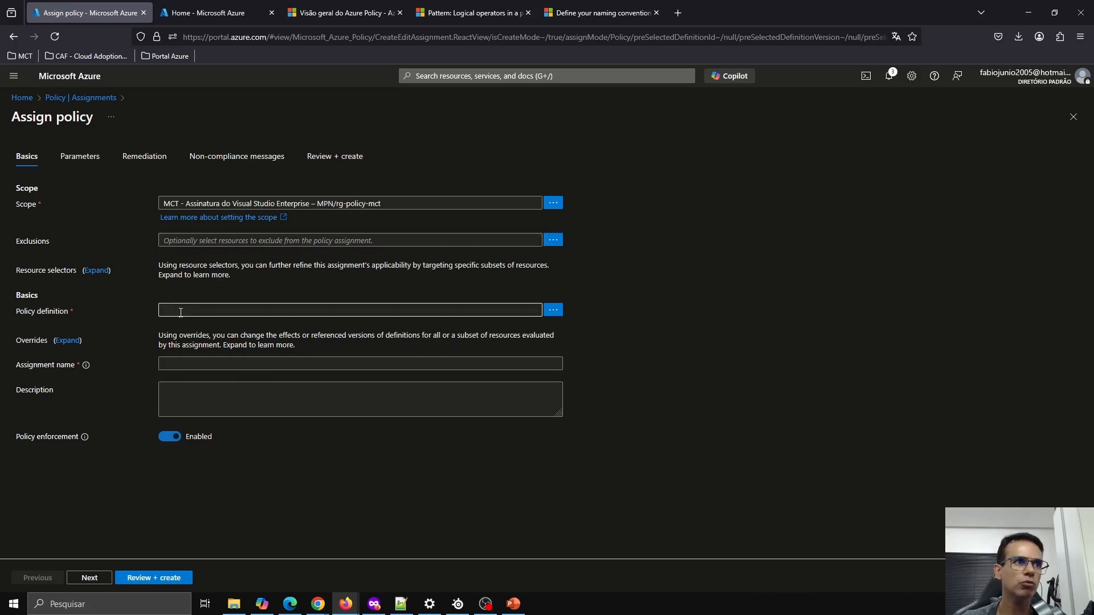
Search the available definitions for "vm - padrao" and add "VM - padrao de nomenclatura - MCT" as the assignment's policy definition
left_click(550, 314)
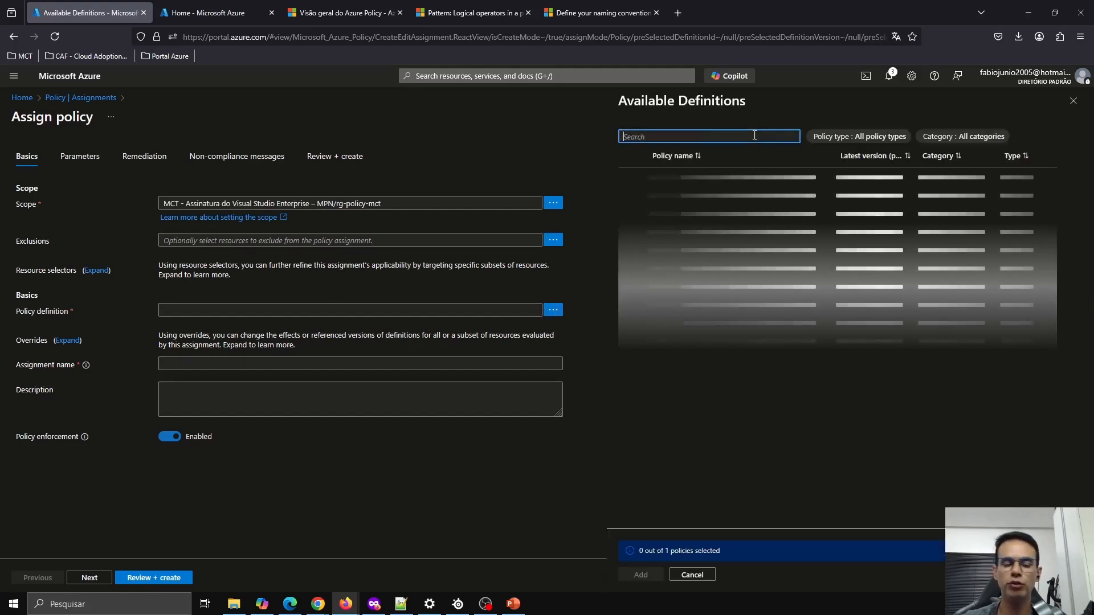
type("vm")
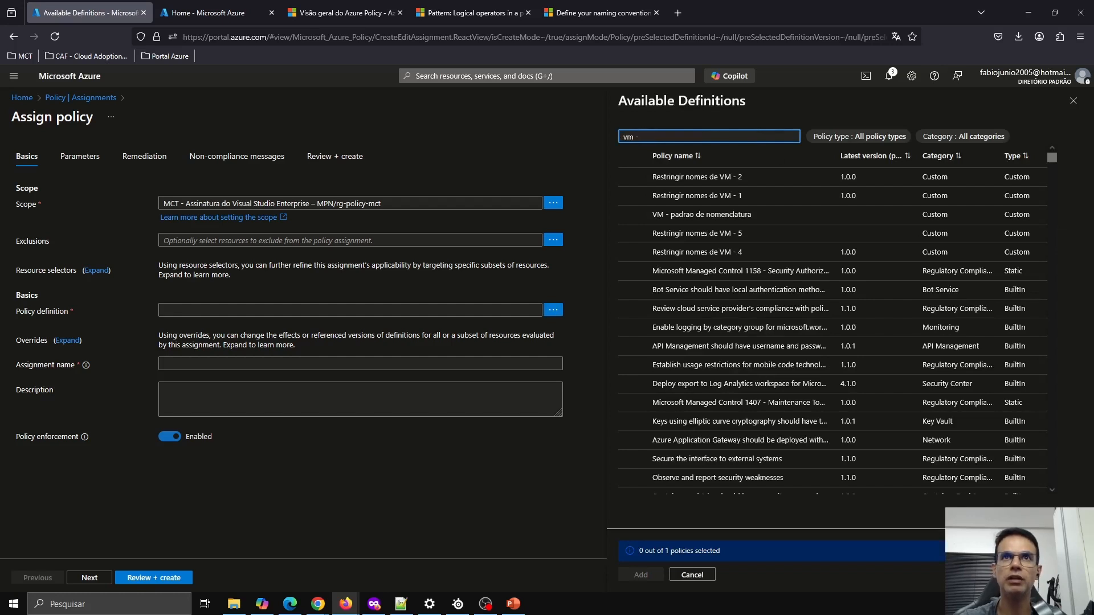
type(" - padrao")
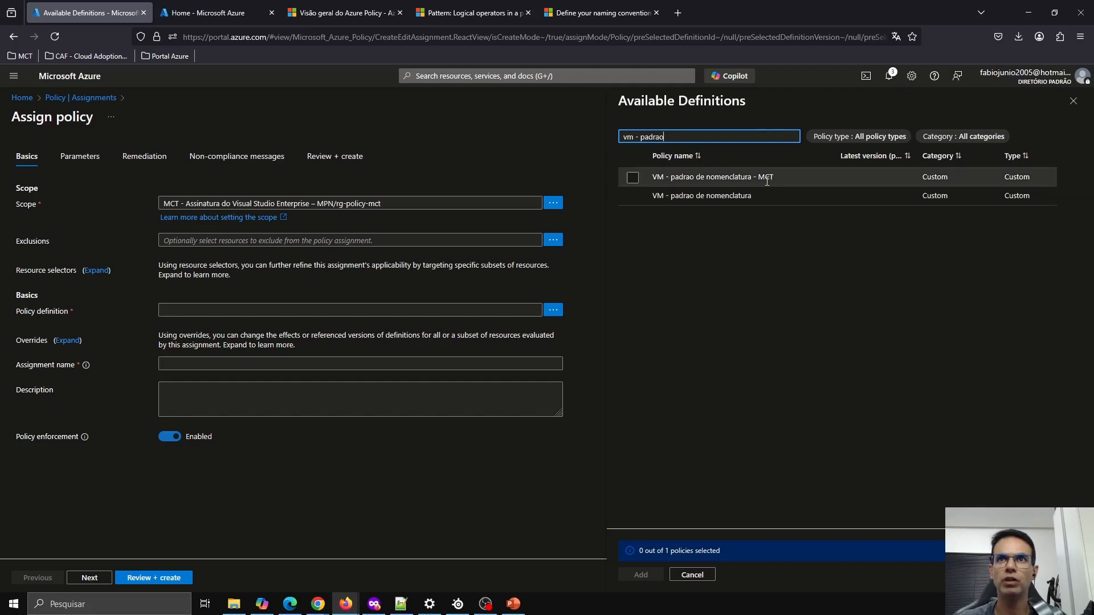
left_click(633, 177)
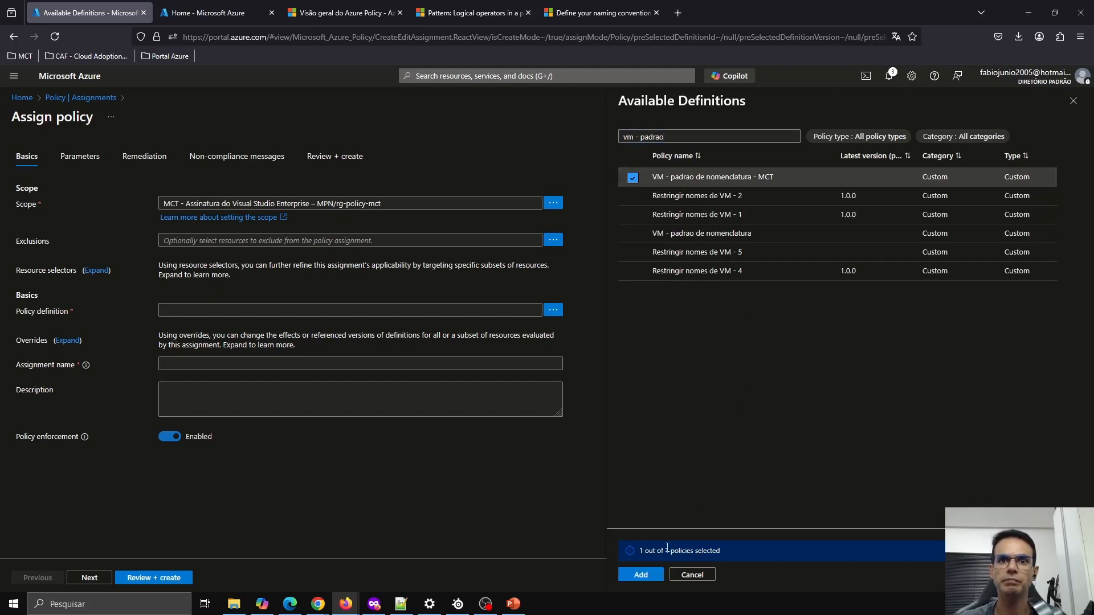
left_click(641, 576)
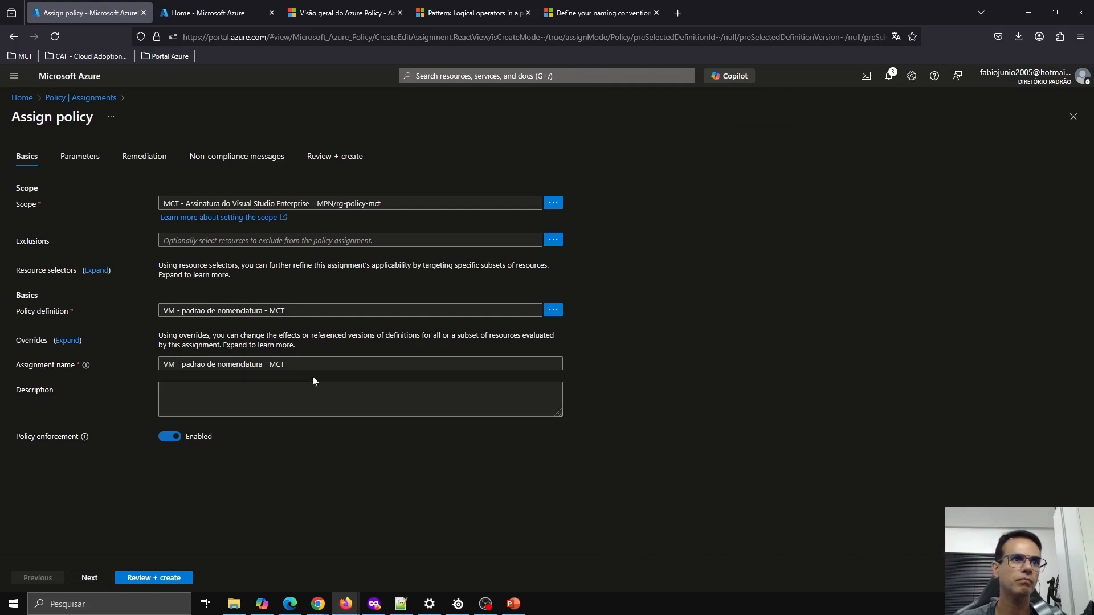
Copy the assignment name "VM - padrao de nomenclatura - MCT" into the assignment's description
left_click(293, 364)
left_click_drag(295, 369, 130, 355)
key("ctrl+c")
left_click(214, 399)
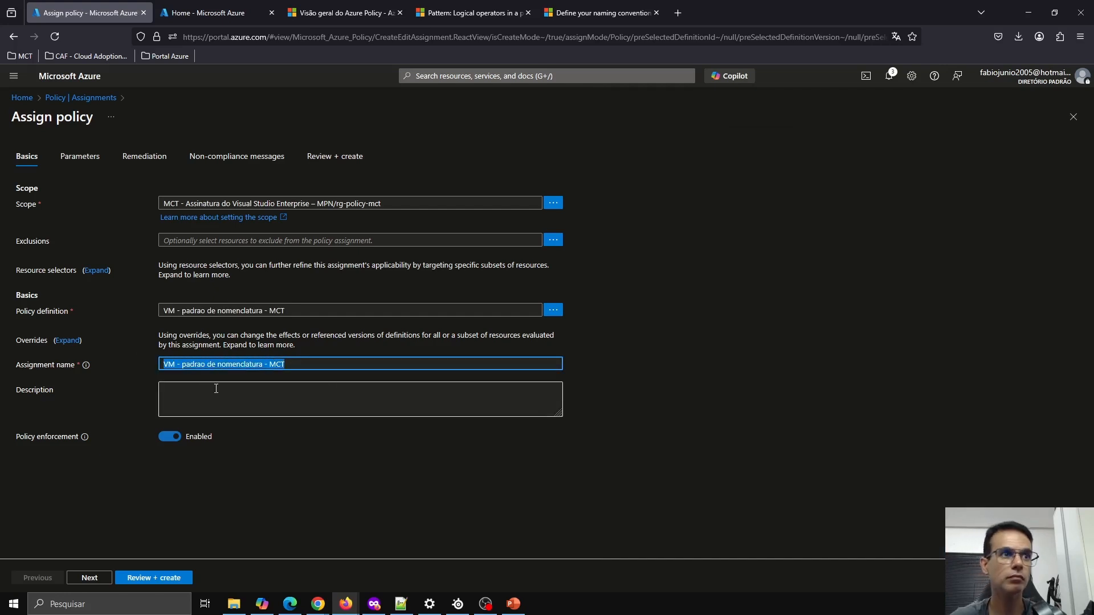
key("ctrl+v")
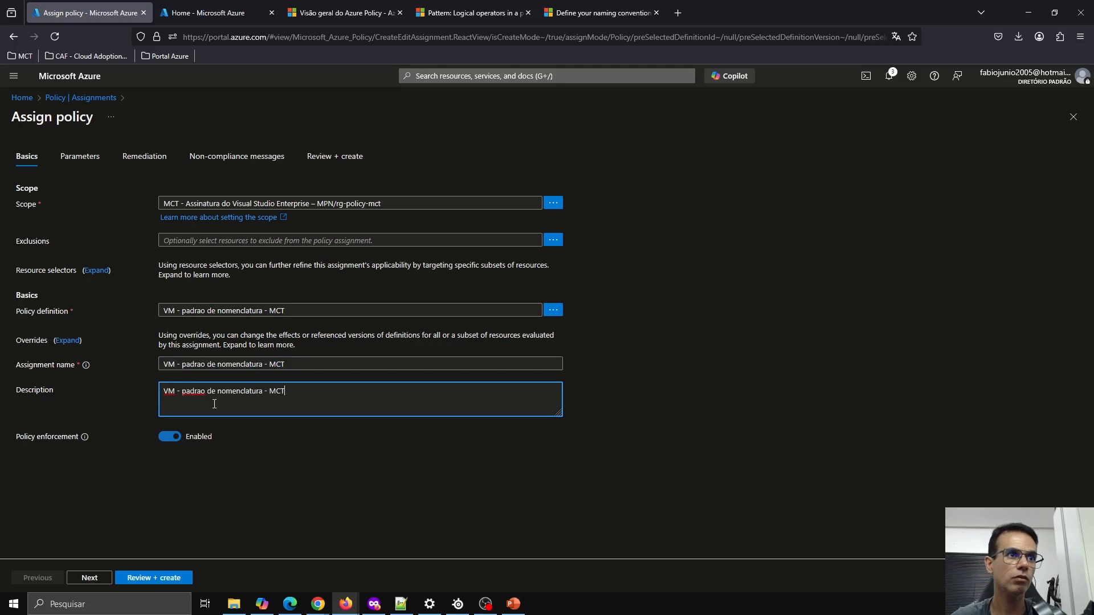
Leave the parameters and remediation settings at their defaults and set the non-compliance message to "Formato: vm-XXXX-XXX-123 (vm-Aplication-Ambiente-numero)"
left_click(90, 578)
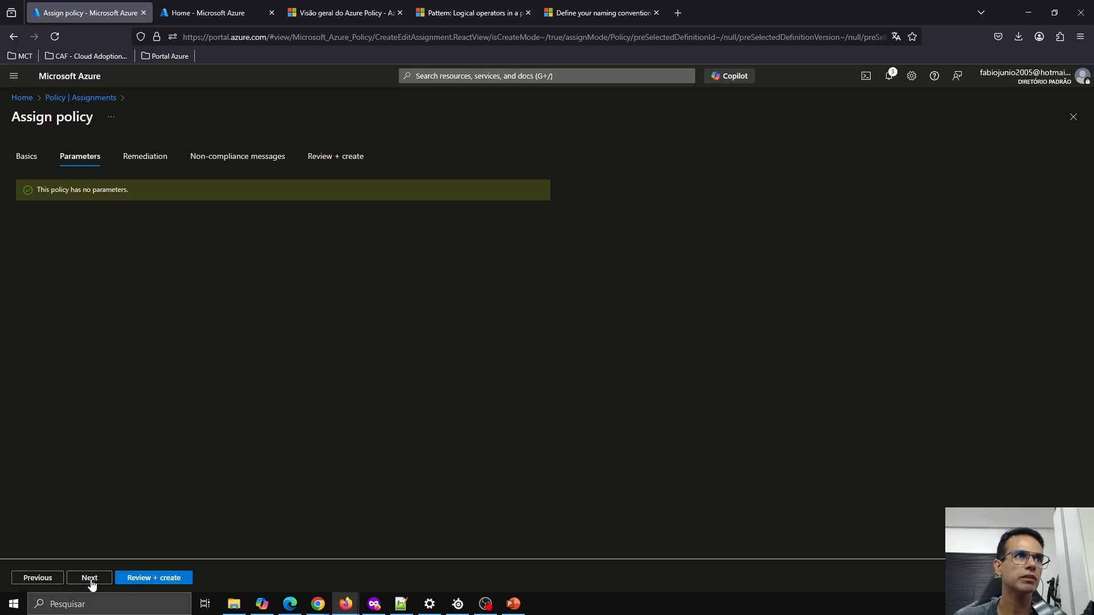
left_click(89, 579)
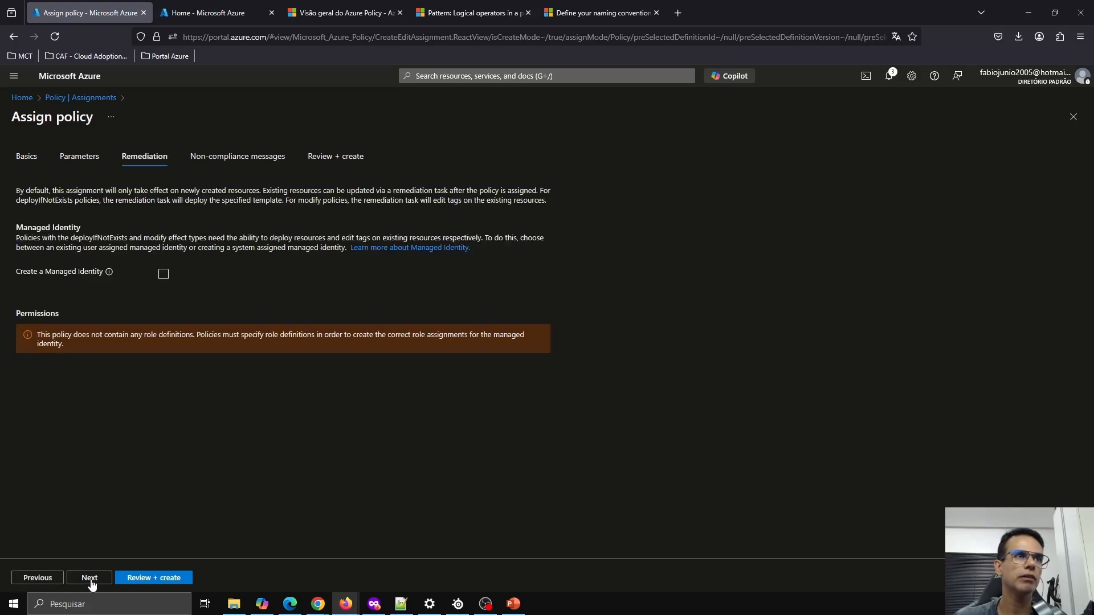
left_click(89, 578)
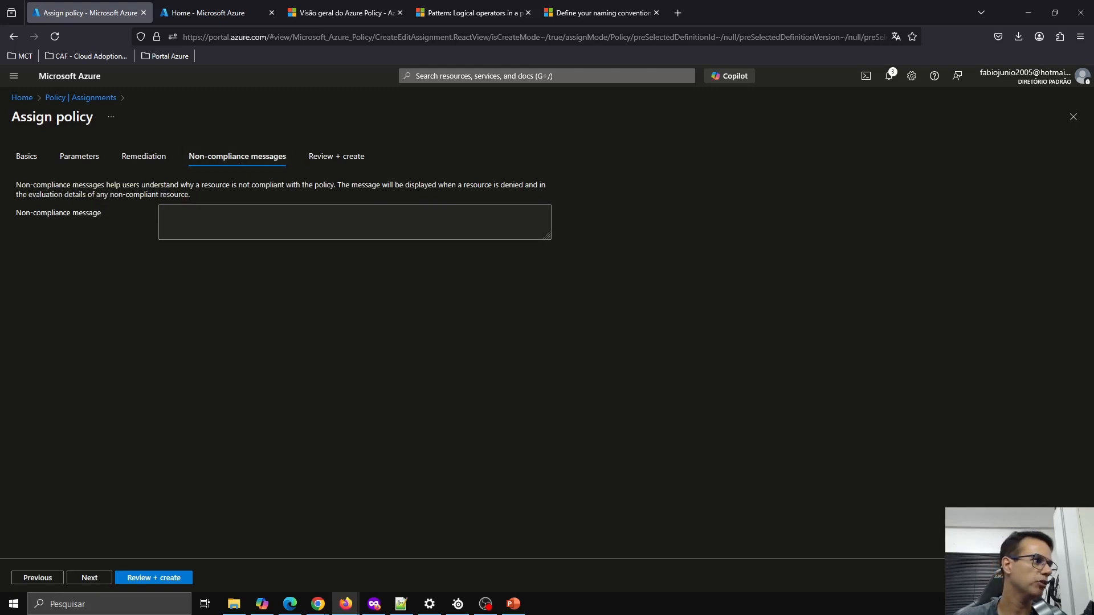
key("alt+Tab")
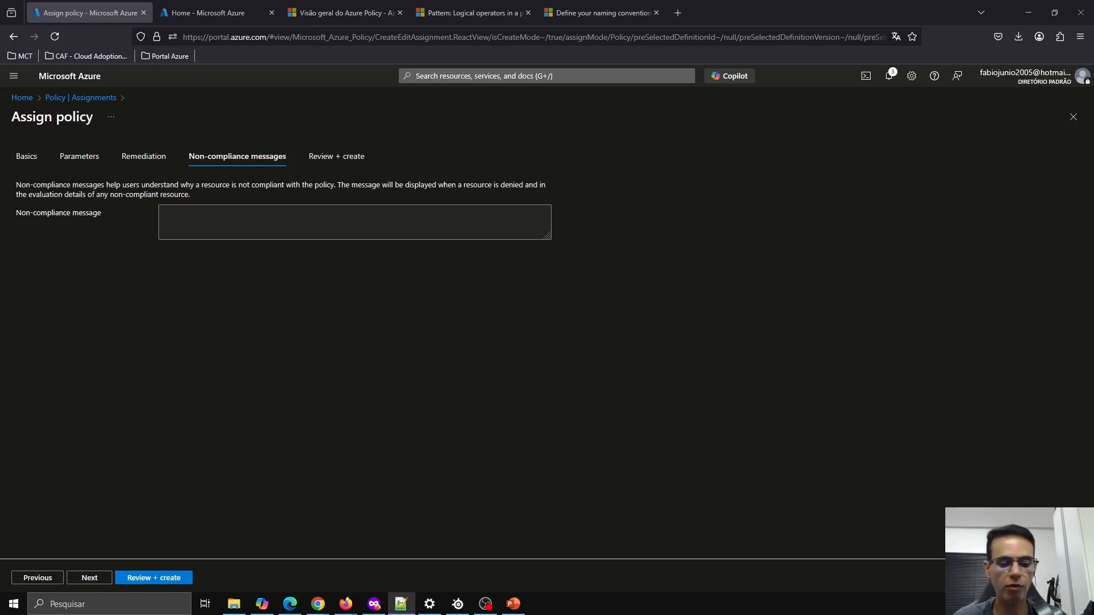
left_click(225, 213)
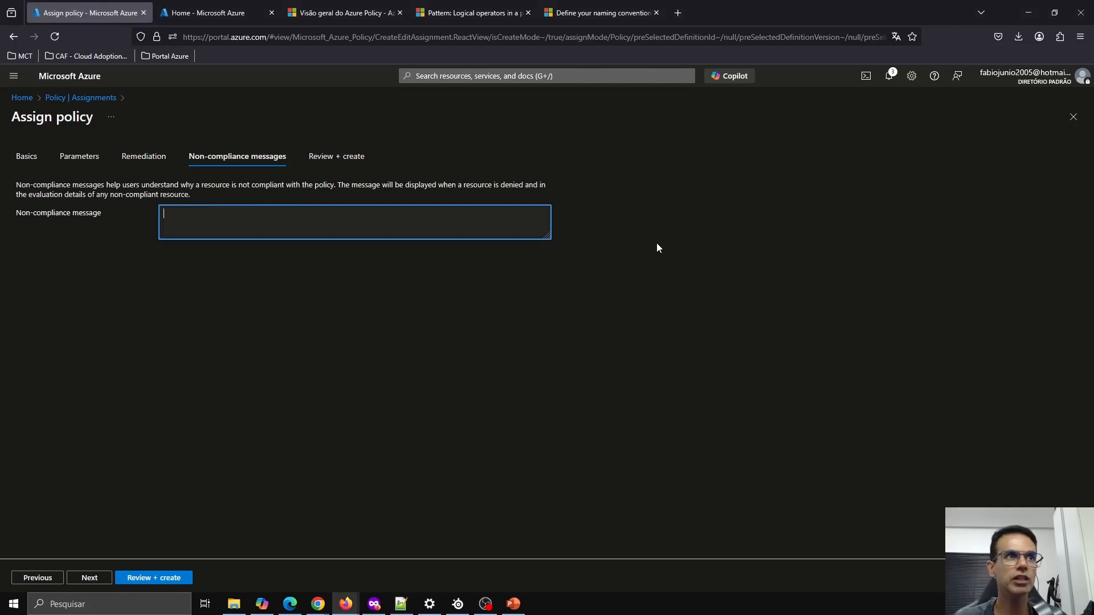
key("ctrl+v")
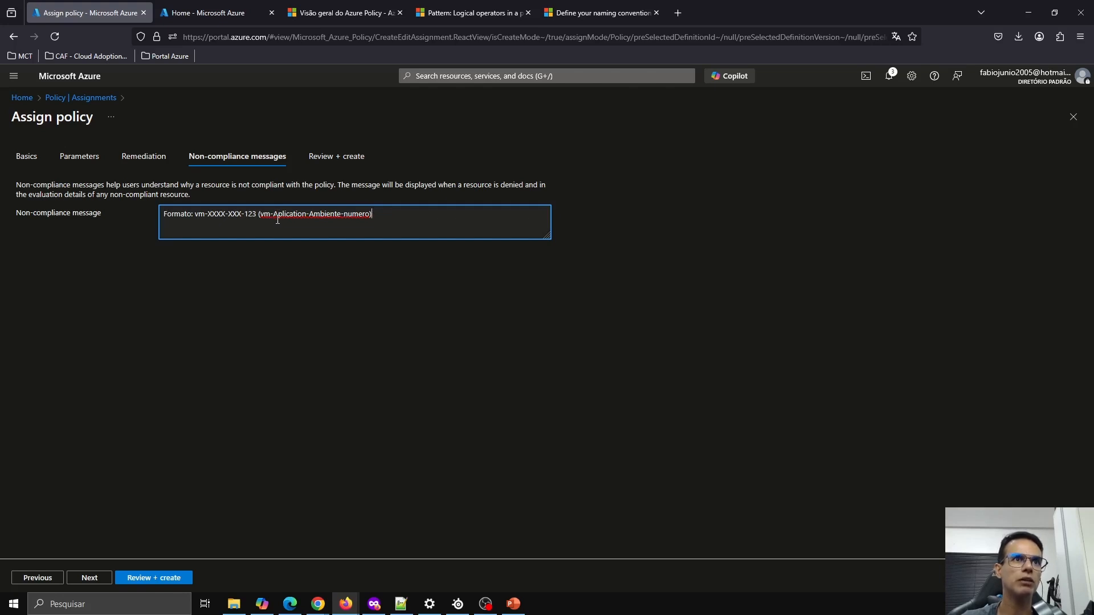
left_click(338, 326)
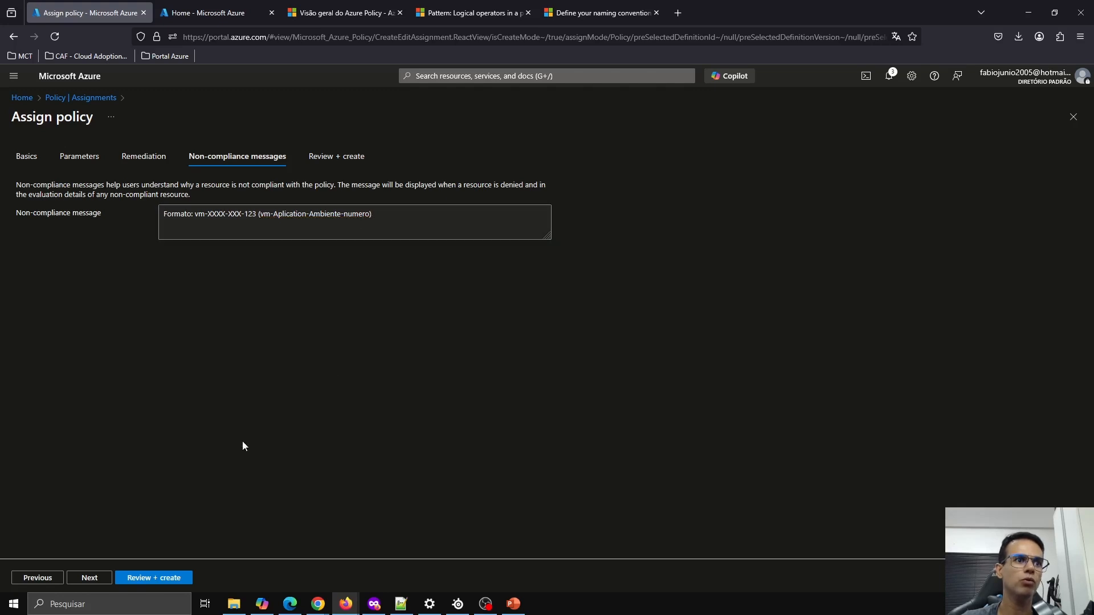
Review and create the naming-standard policy assignment, and refresh the assignments list
left_click(90, 577)
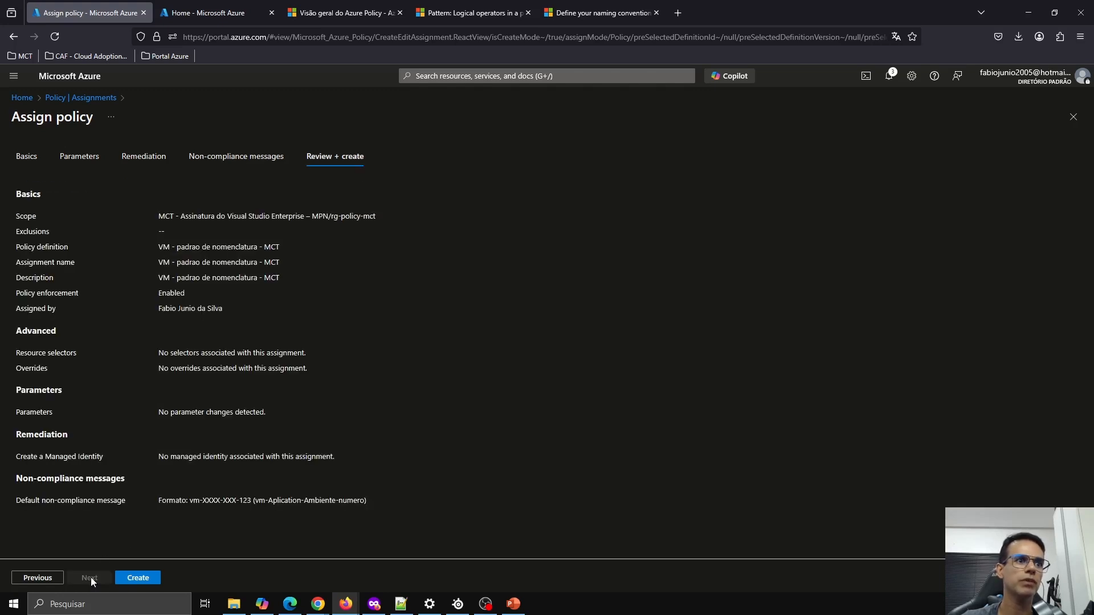
left_click(137, 578)
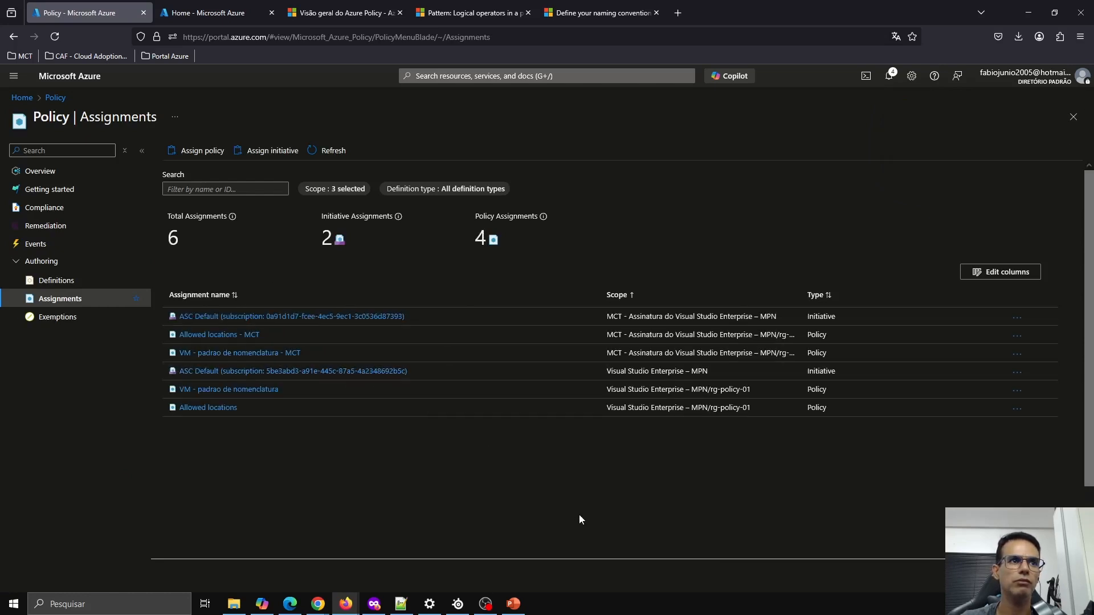
left_click(331, 150)
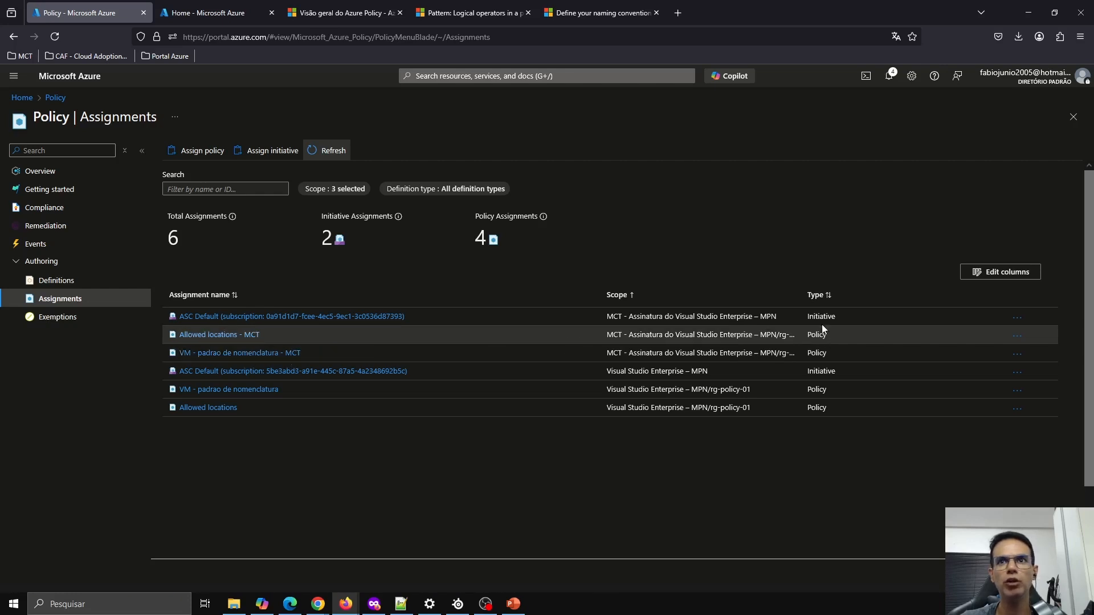
Widen the Scope column of the assignments list and examine which resource group each policy is assigned to
left_click_drag(800, 294, 906, 295)
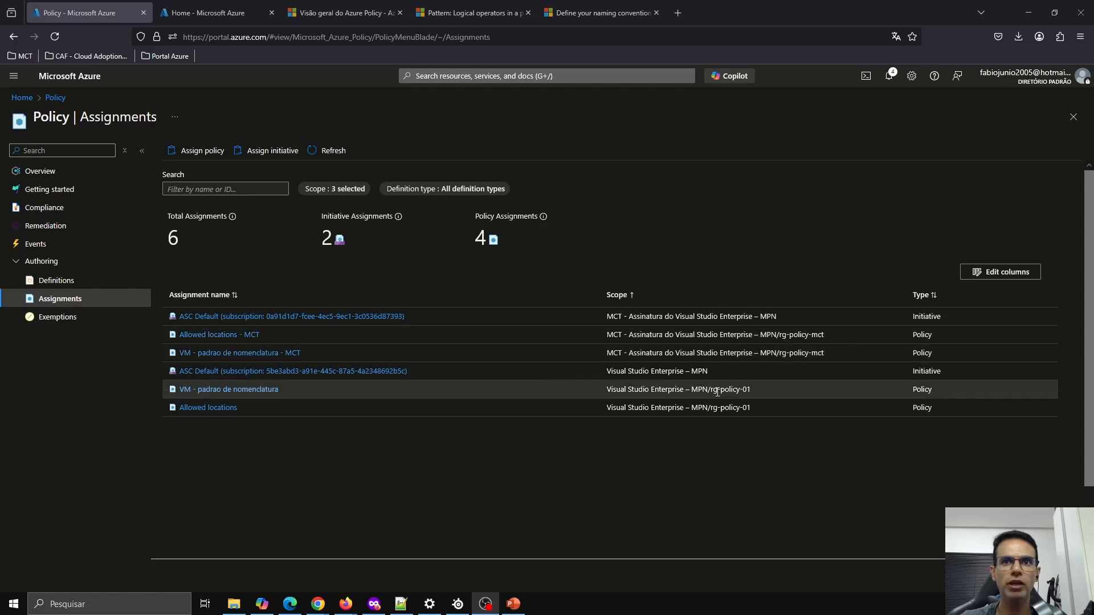
left_click_drag(711, 392, 740, 392)
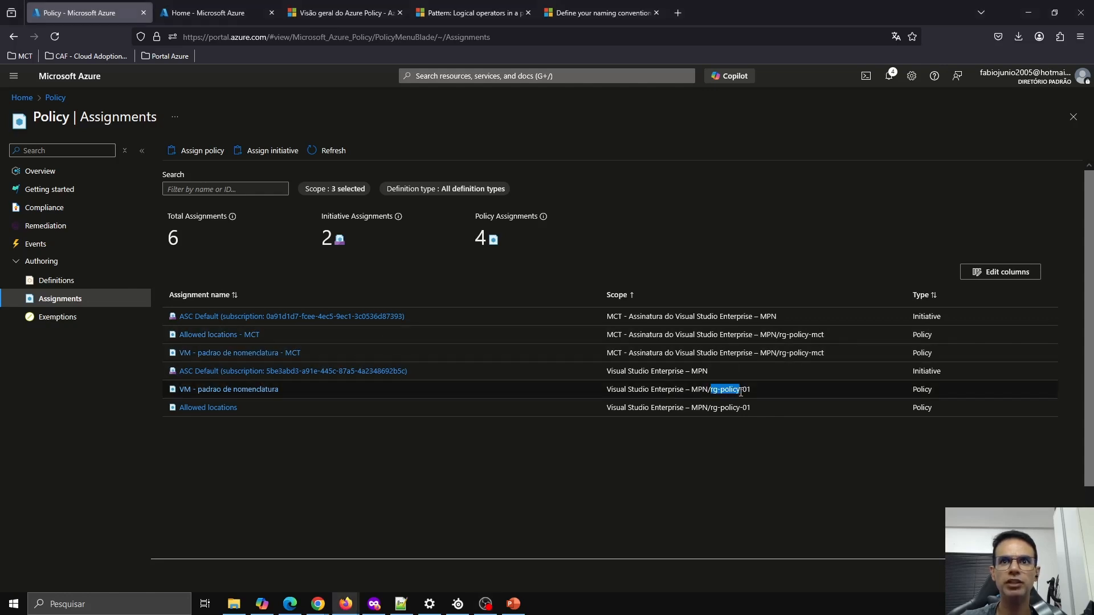
left_click(727, 454)
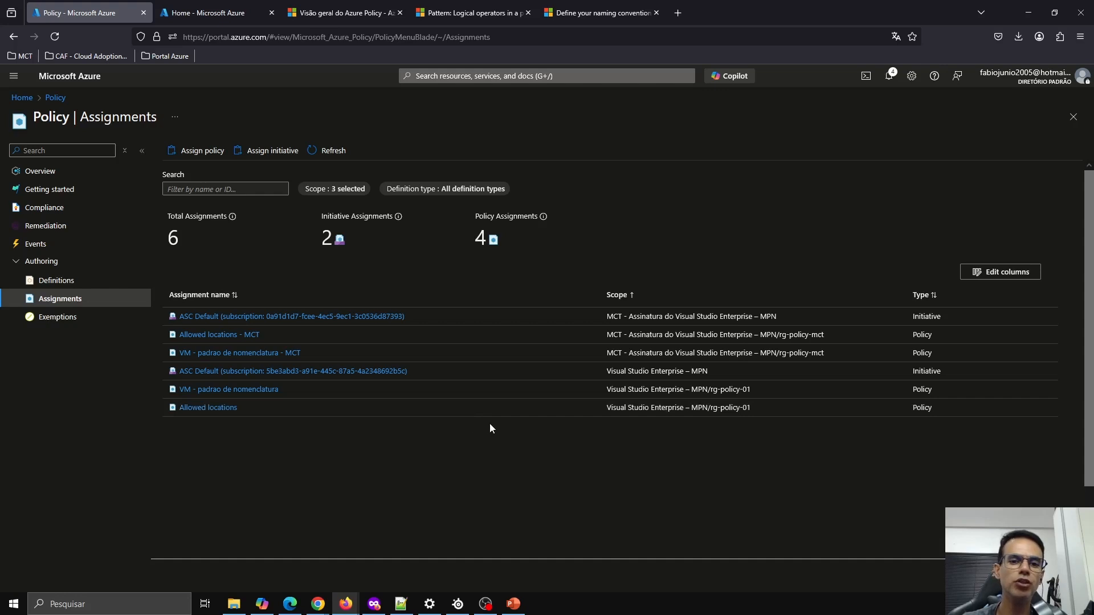
Switch to the other Azure portal session and start creating a new virtual machine from the virtual machines list
left_click(221, 17)
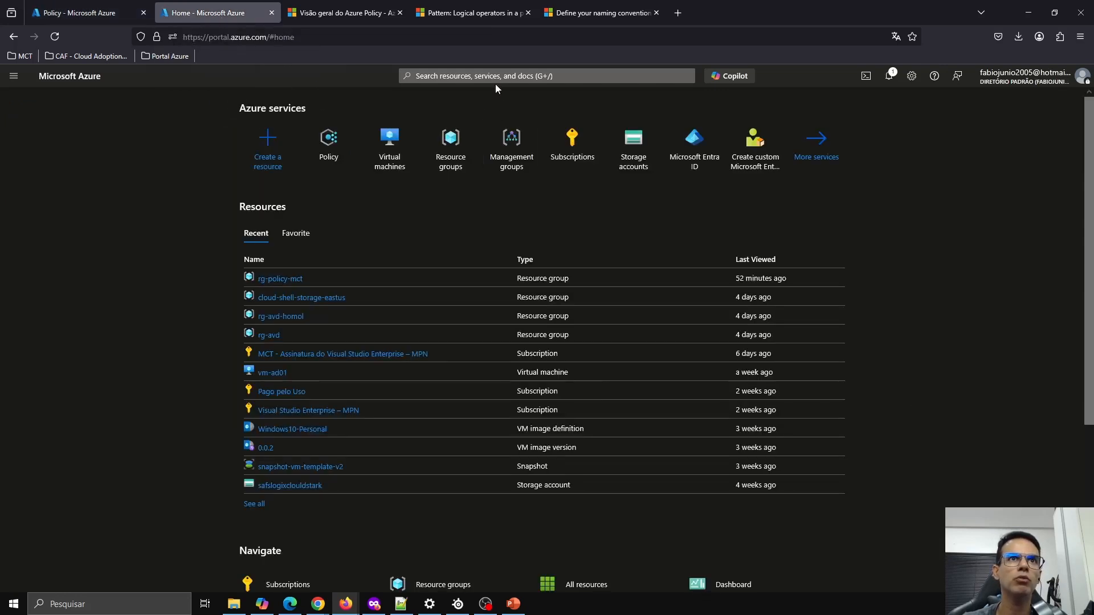
left_click(405, 155)
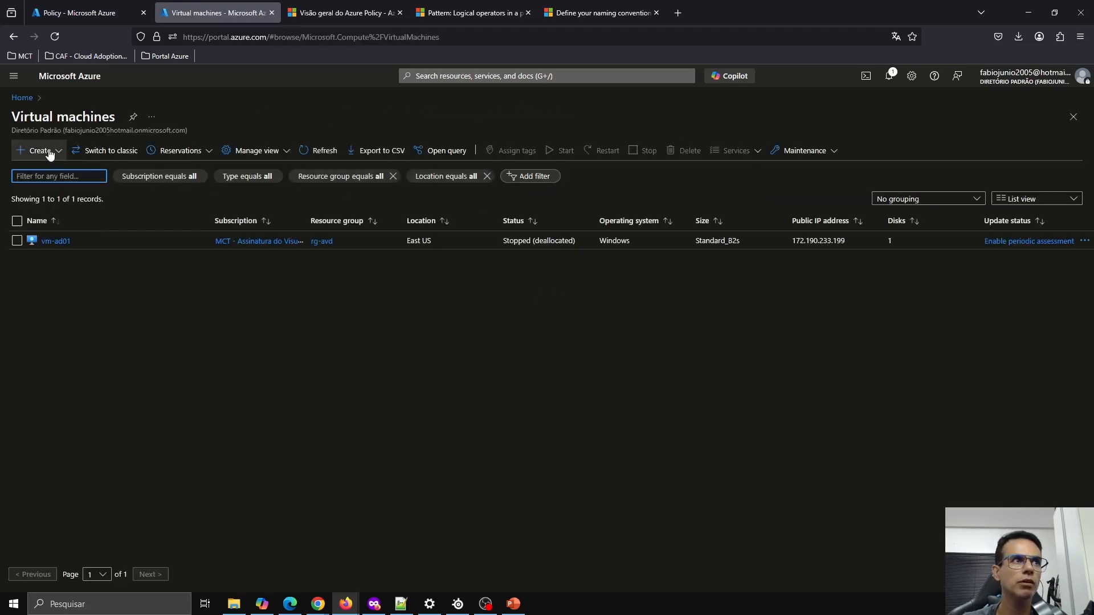
left_click(50, 154)
left_click(53, 172)
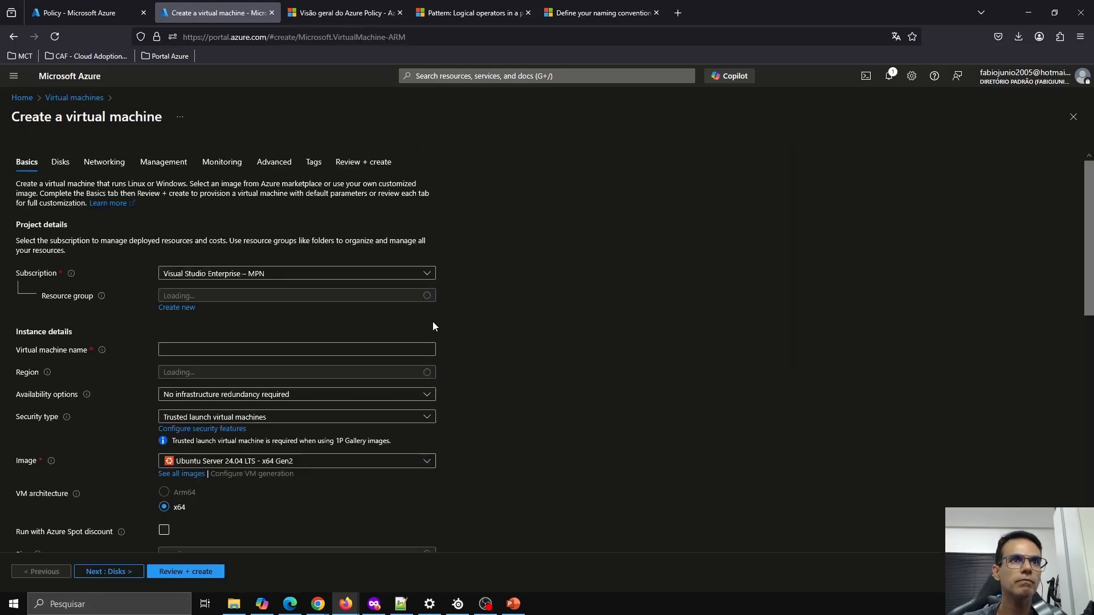
Set the new virtual machine's resource group to the existing rg-policy-01 in the Visual Studio Enterprise – MPN subscription
left_click(293, 295)
left_click(295, 296)
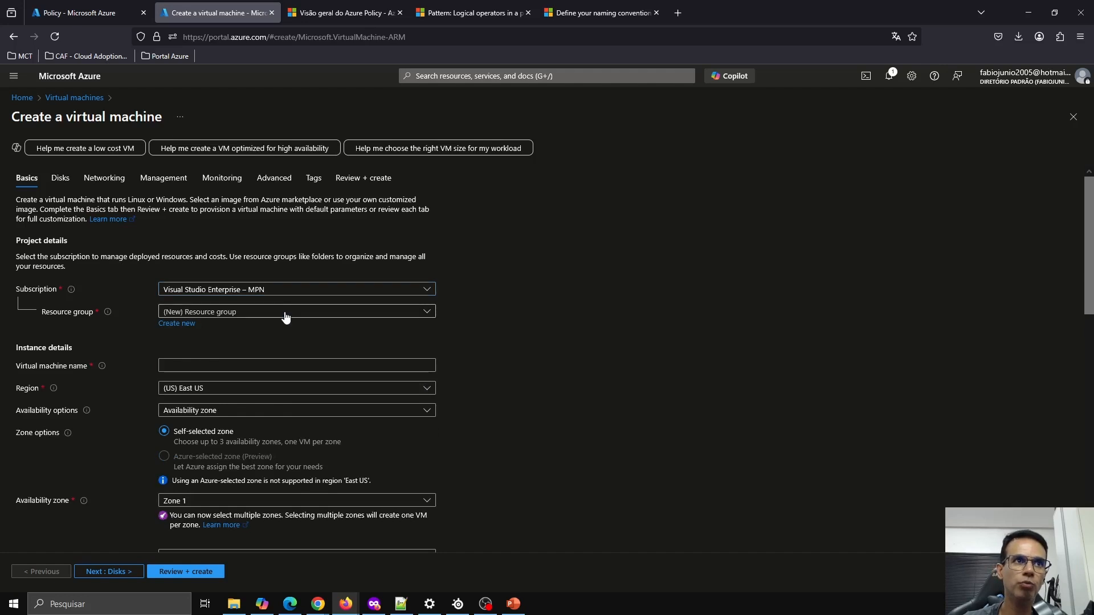
left_click(284, 317)
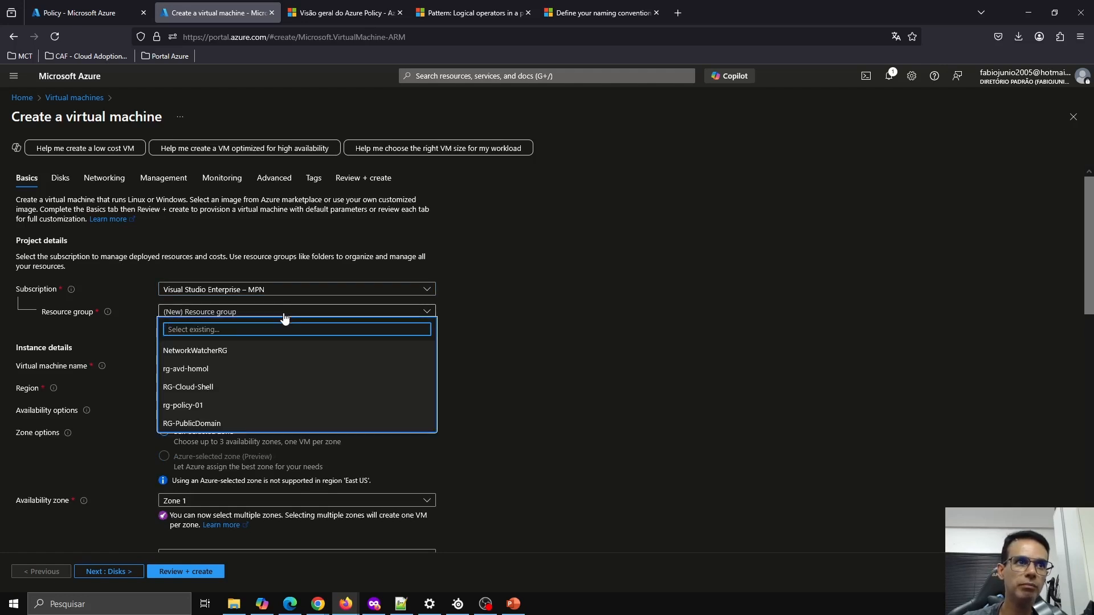
left_click(220, 408)
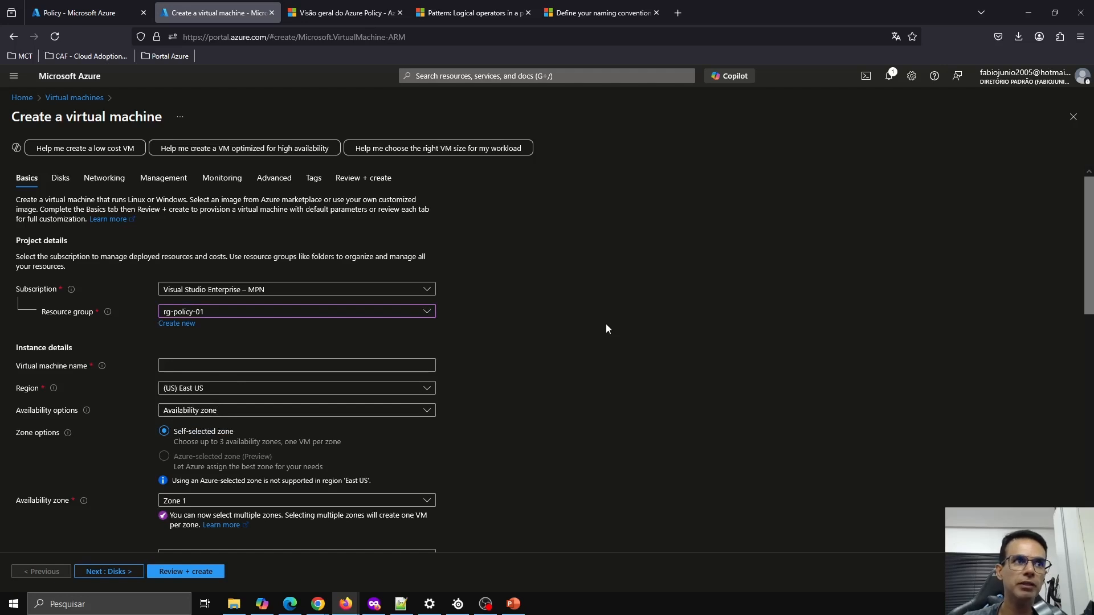
Name the virtual machine vm-adds-prd-001, trying the shorter number suffix 01 along the way to test the naming policy
left_click(165, 365)
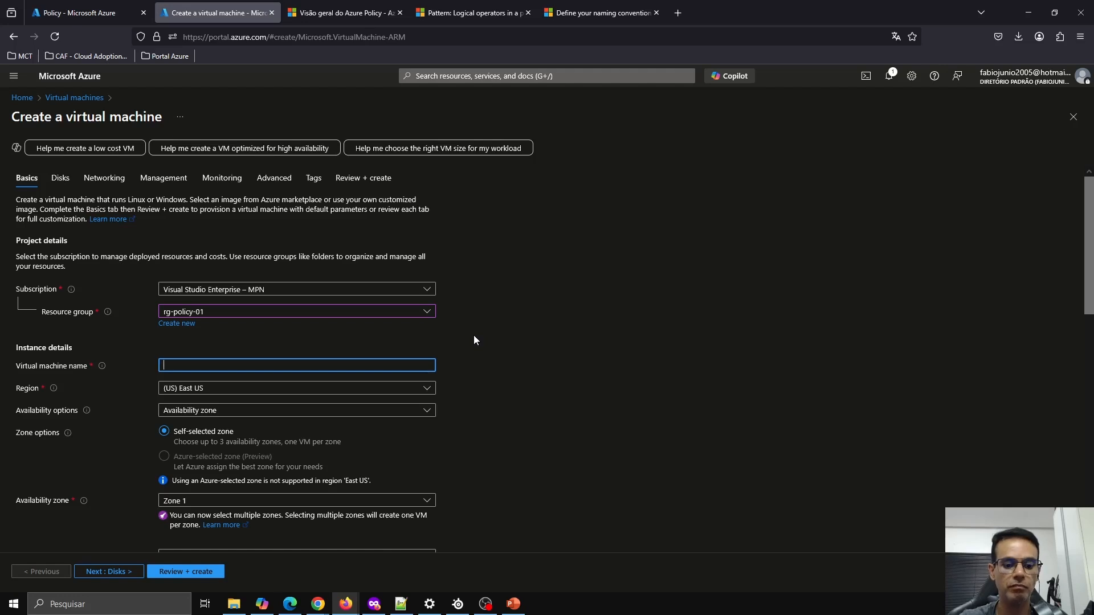
type("vm")
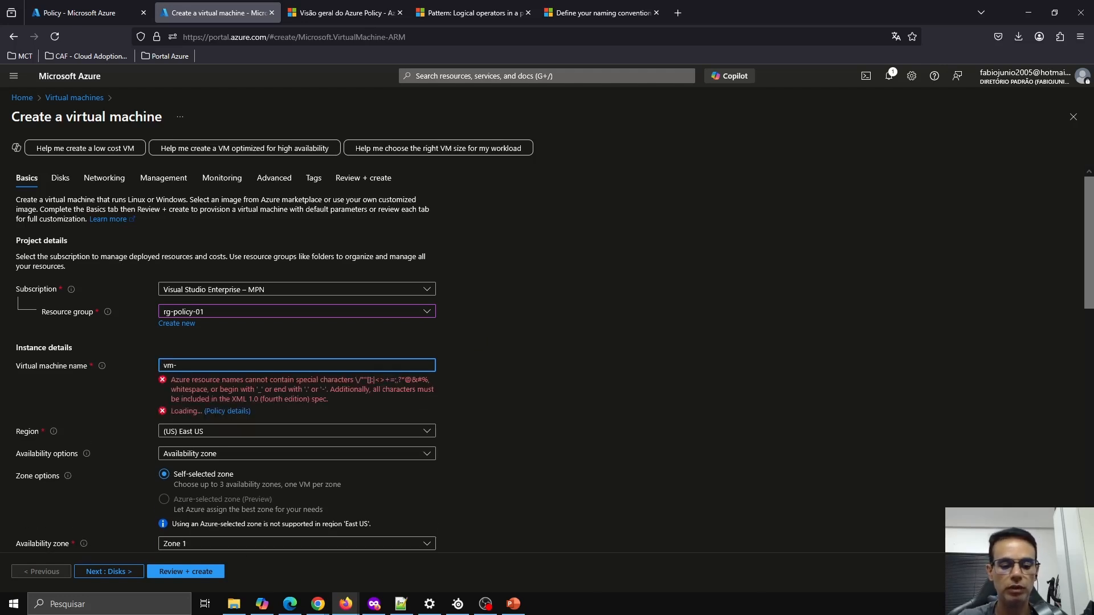
type("-adds")
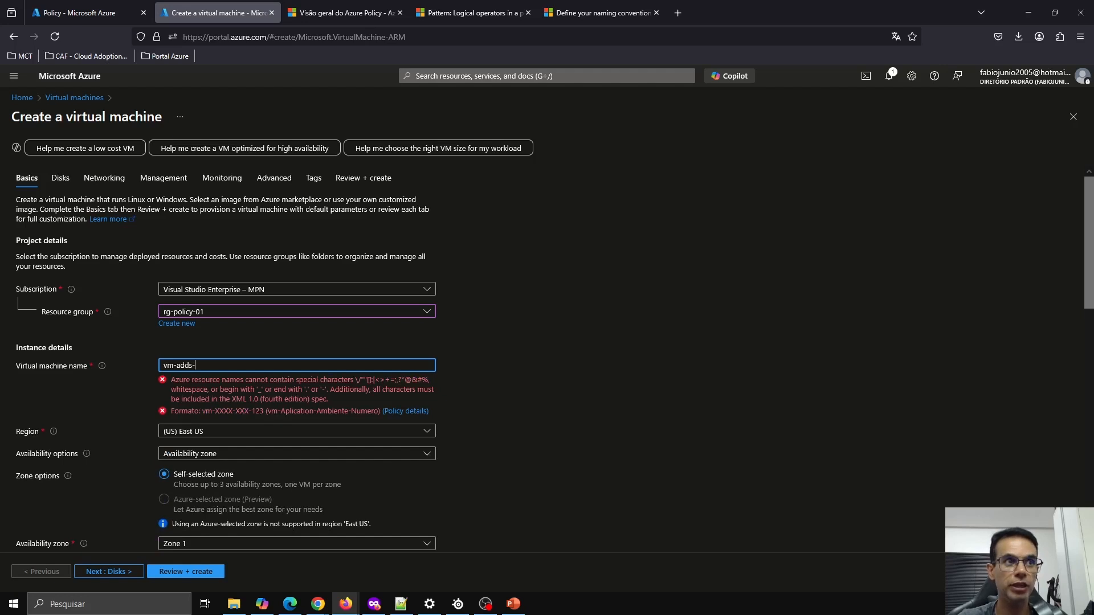
type("-prd")
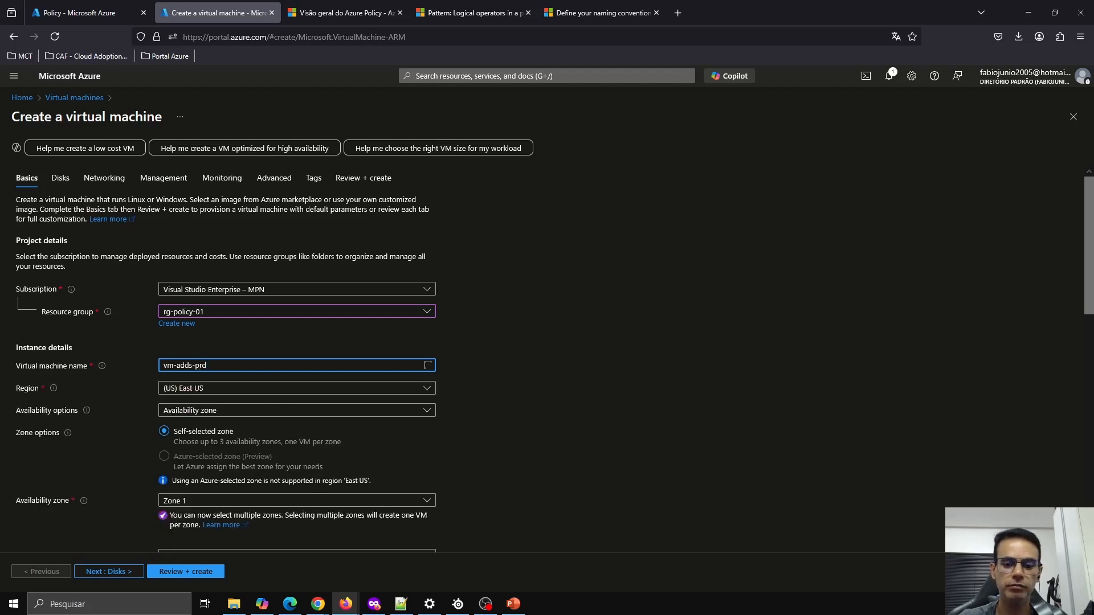
type("-01")
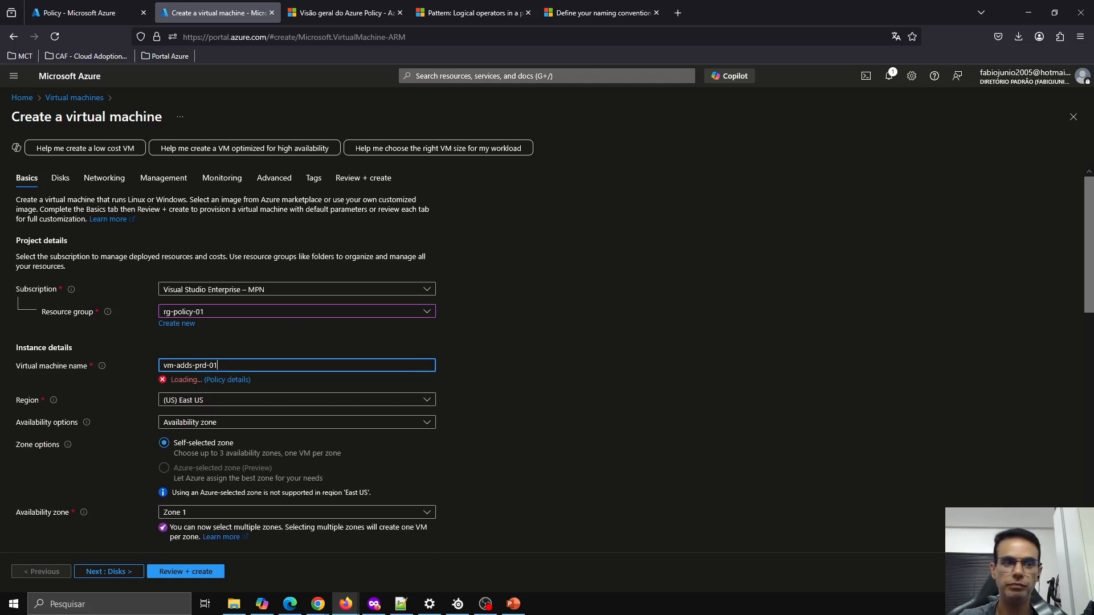
key("BackSpace")
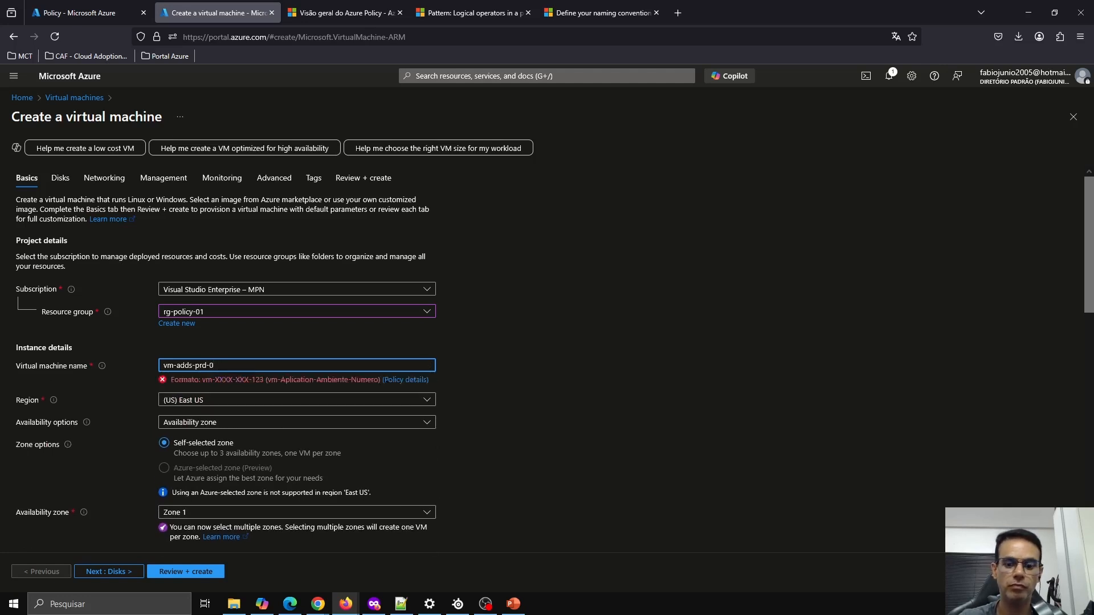
type("01")
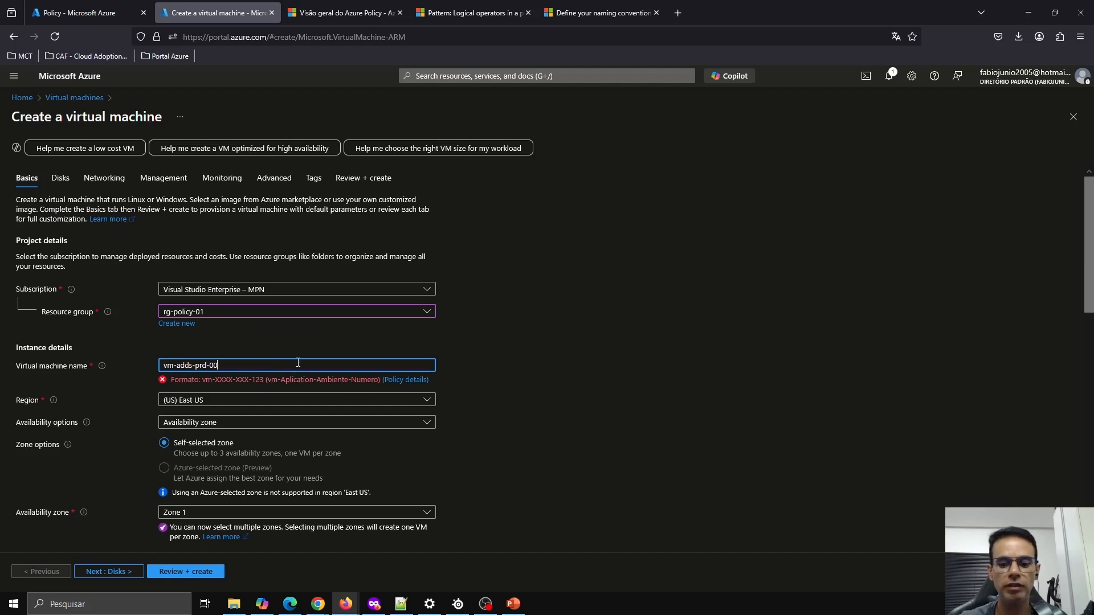
type("a")
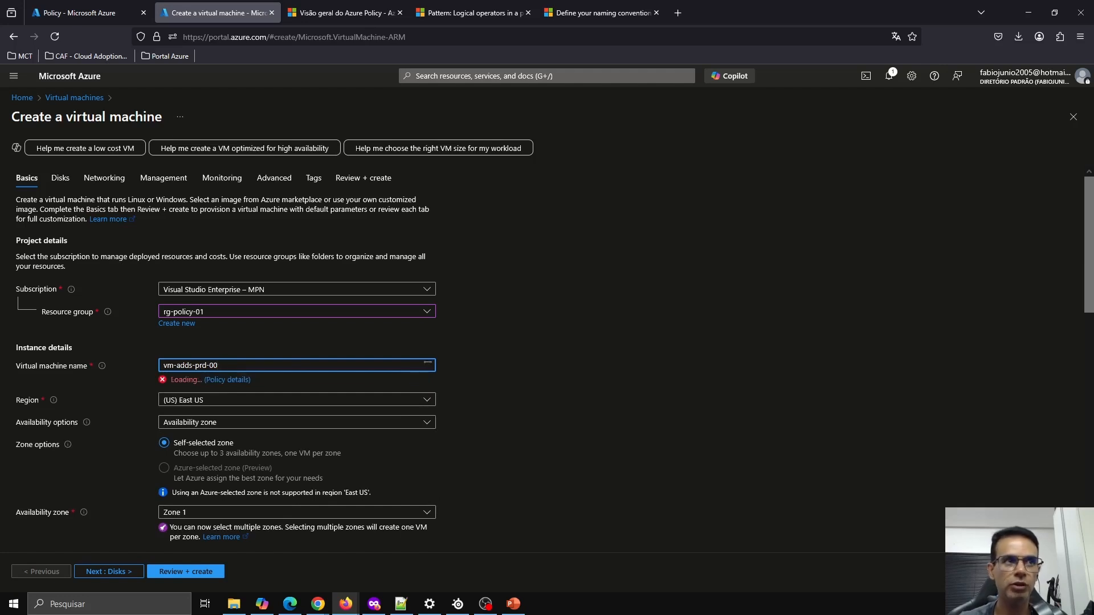
type("1")
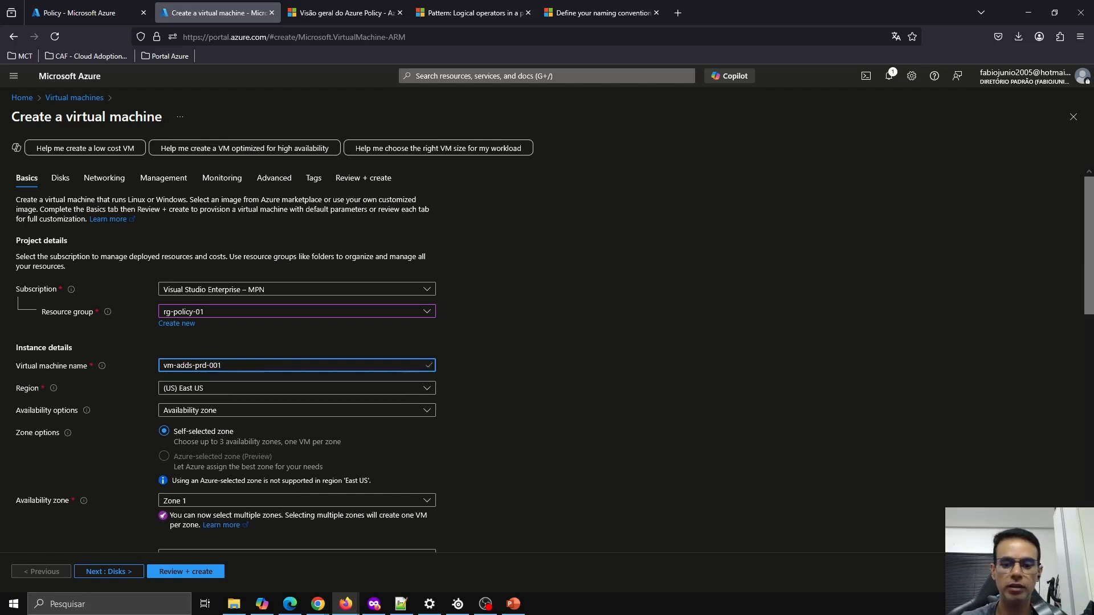
Test the naming policy with vm-adds-pr1-001 and vm-add1-prd-001, restoring the name vm-adds-prd-001 after each variant
key("BackSpace")
type("1")
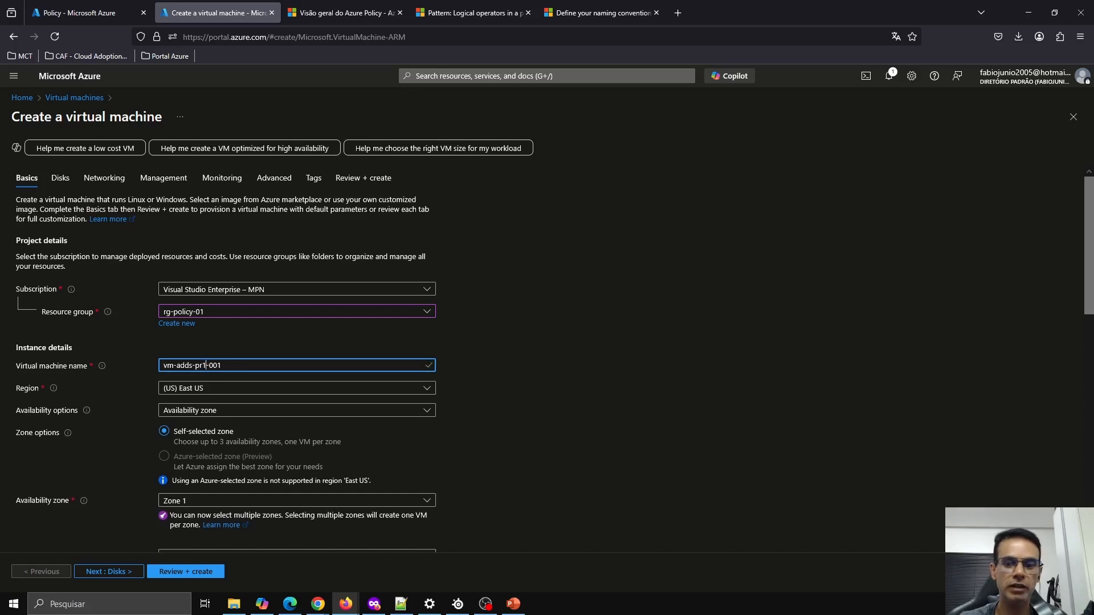
key("BackSpace")
type("d")
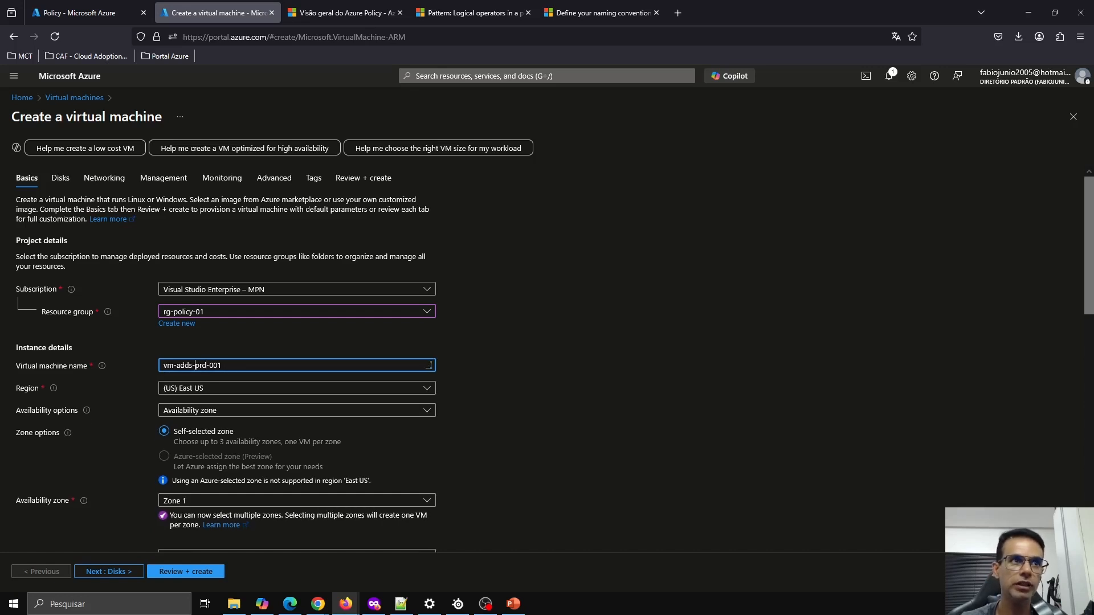
left_click(193, 365)
key("BackSpace")
type("1")
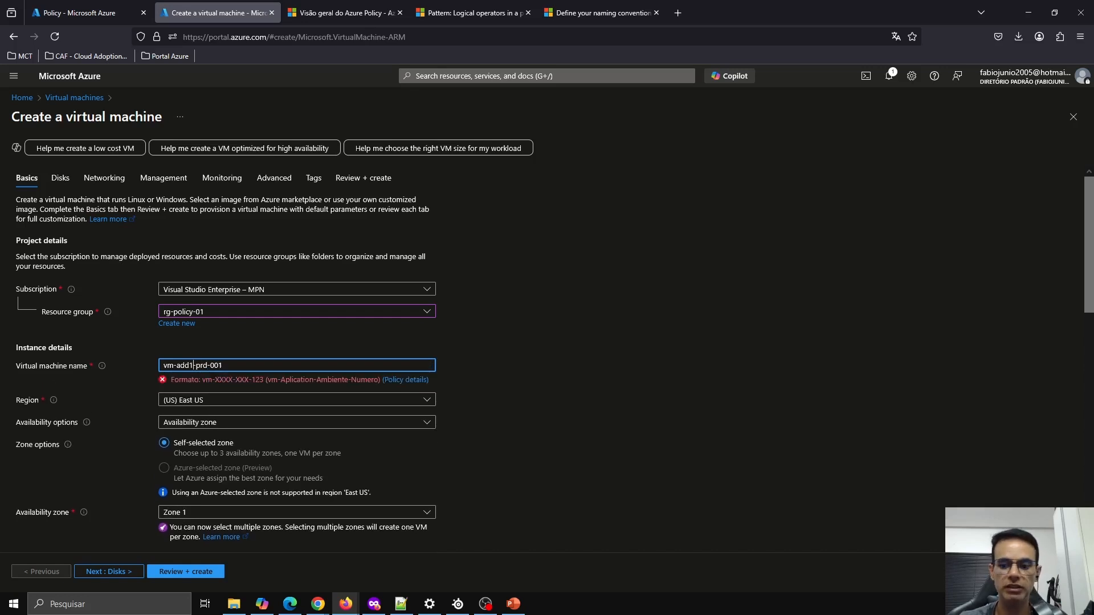
key("BackSpace")
type("s")
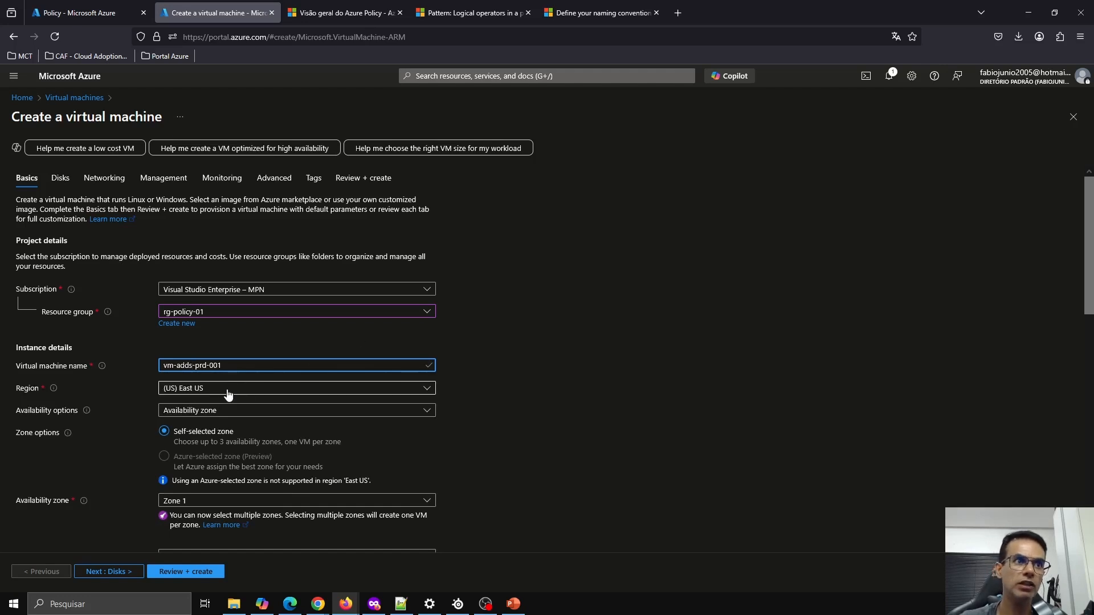
Test the allowed-locations policy by setting the region to West US 2 and Brazil South, restoring East US at the end
left_click(395, 388)
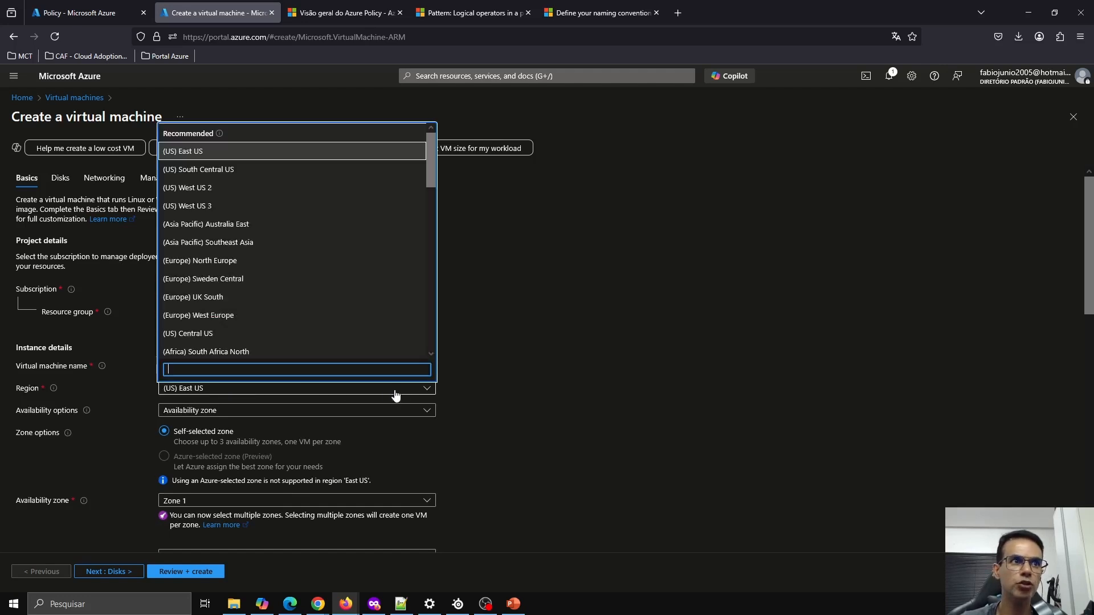
left_click(241, 188)
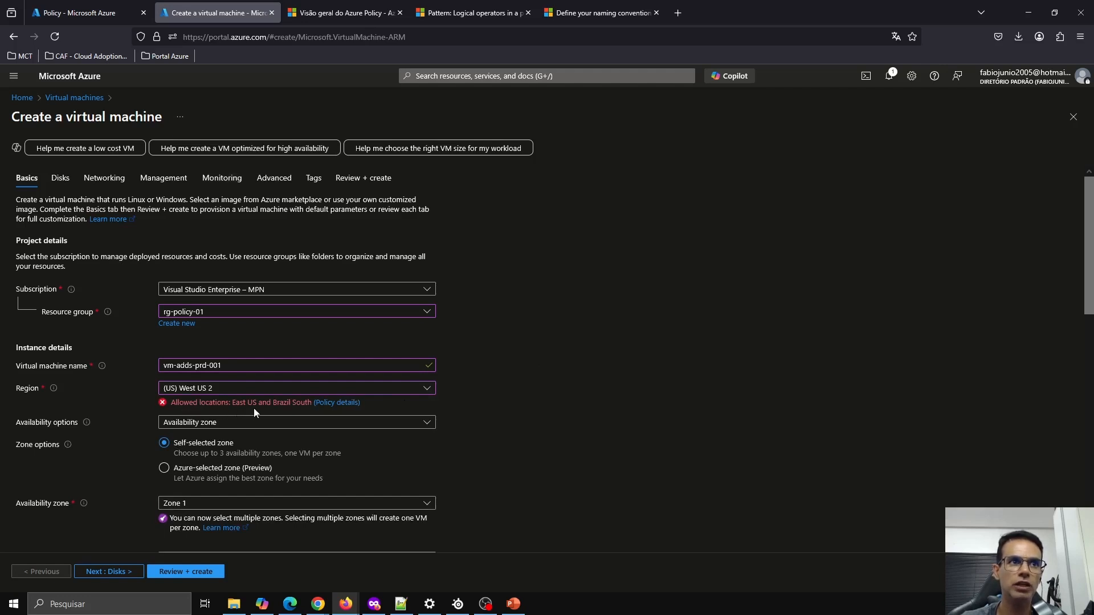
left_click(425, 388)
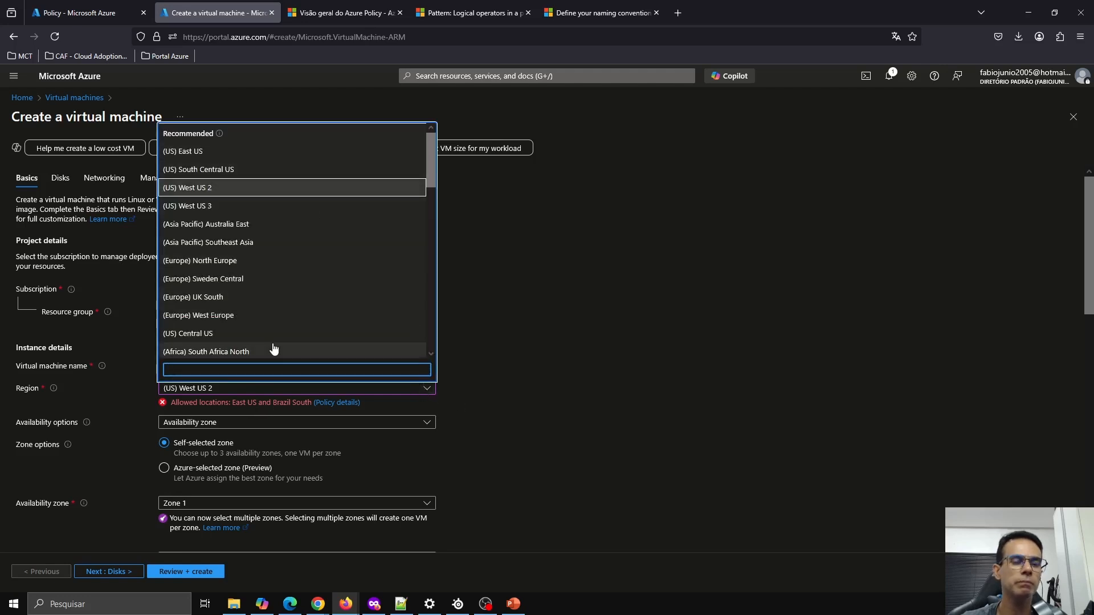
type("brazil")
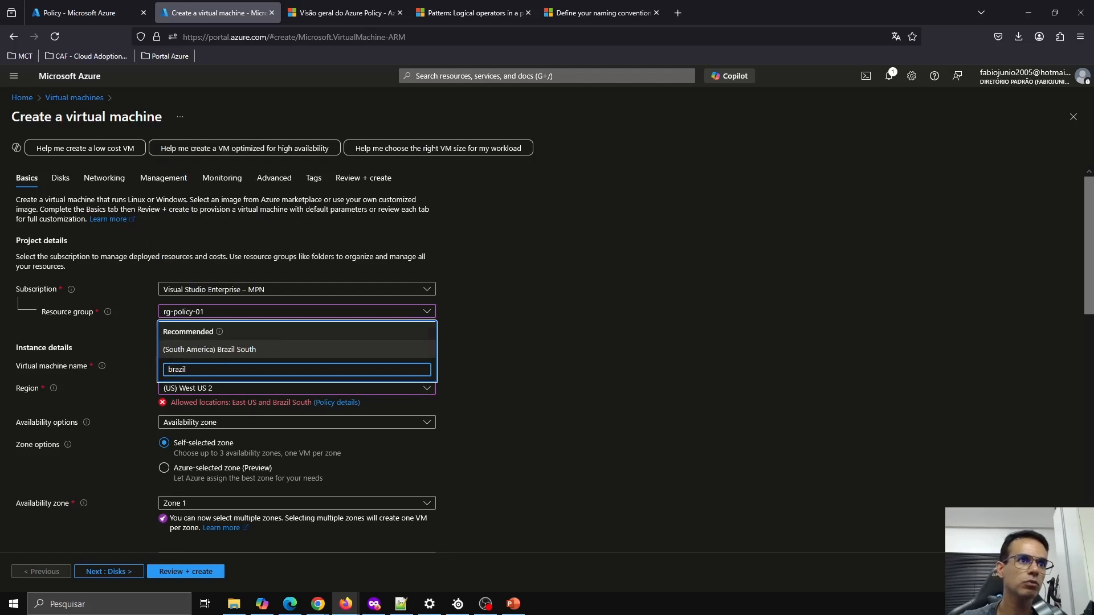
left_click(260, 352)
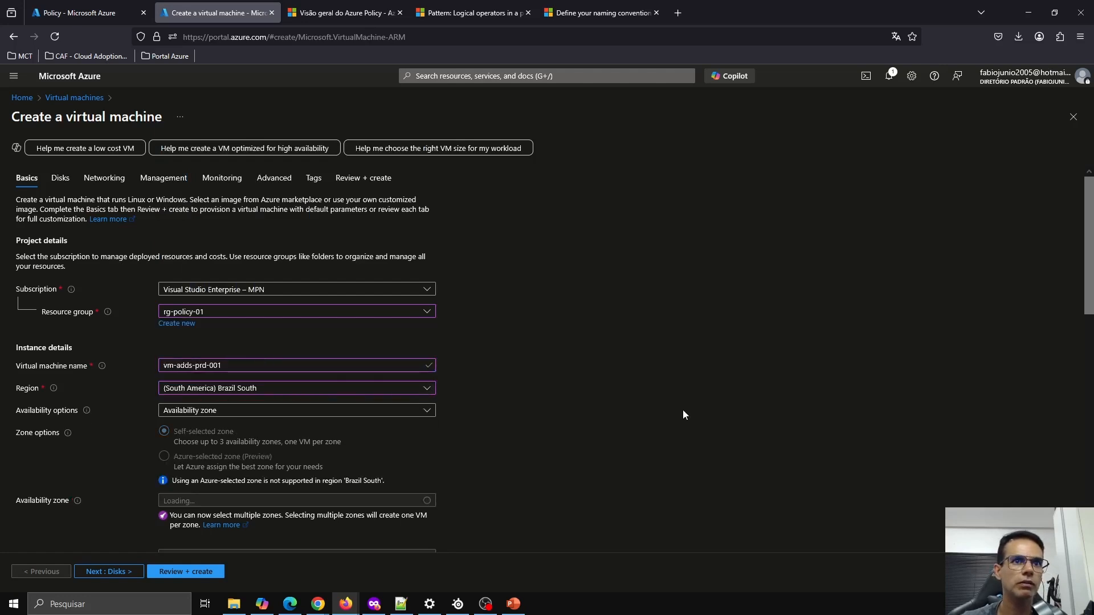
left_click(426, 389)
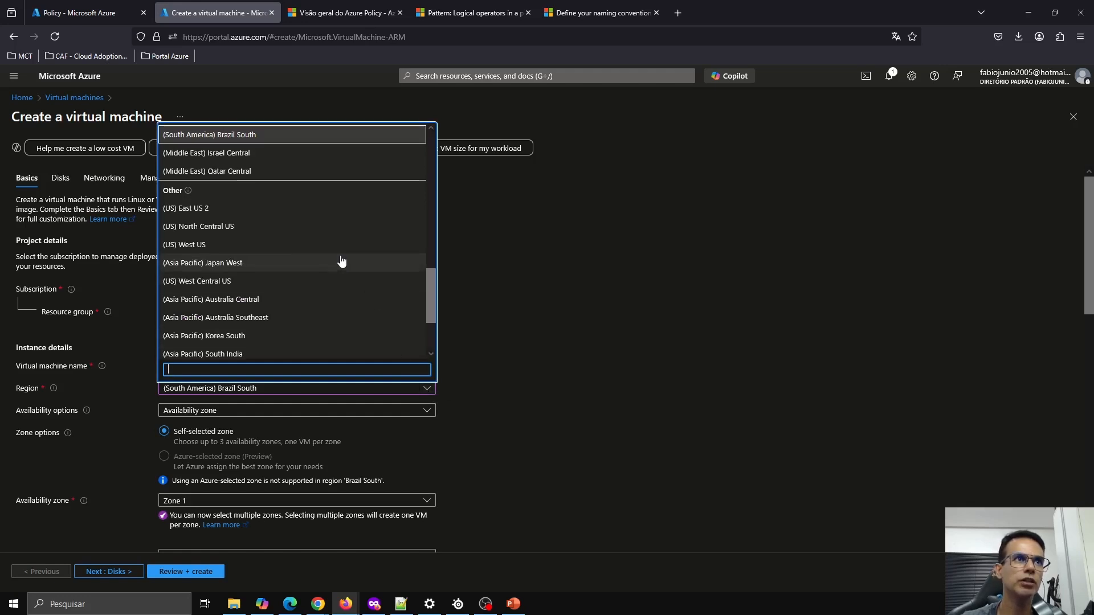
scroll(318, 212, "up", 10)
left_click(276, 152)
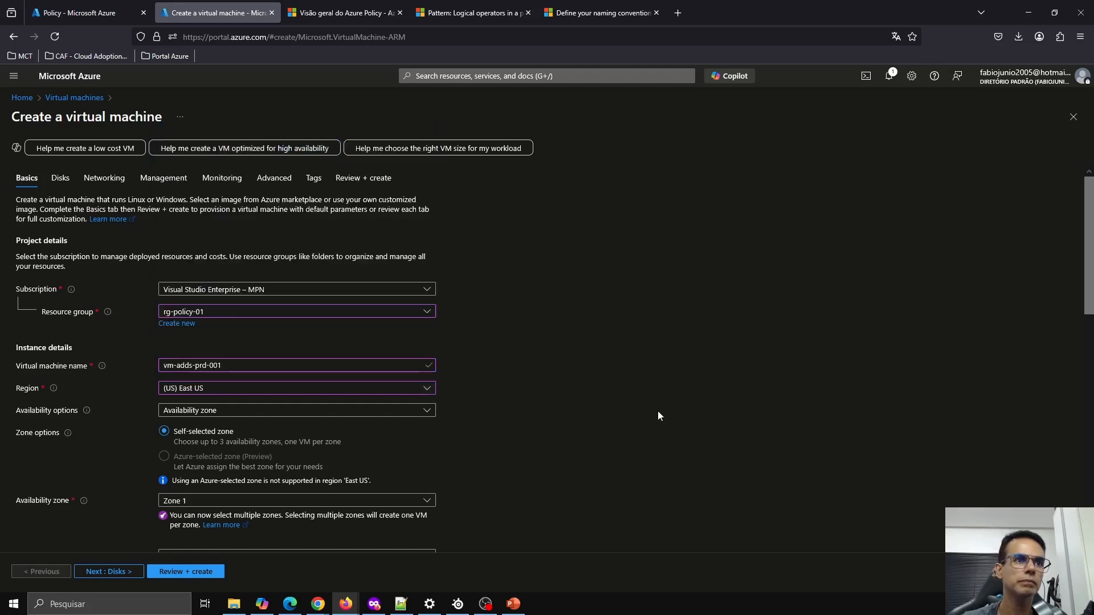
Set the virtual machine's availability option to No infrastructure redundancy required and its security type to Standard
left_click(389, 411)
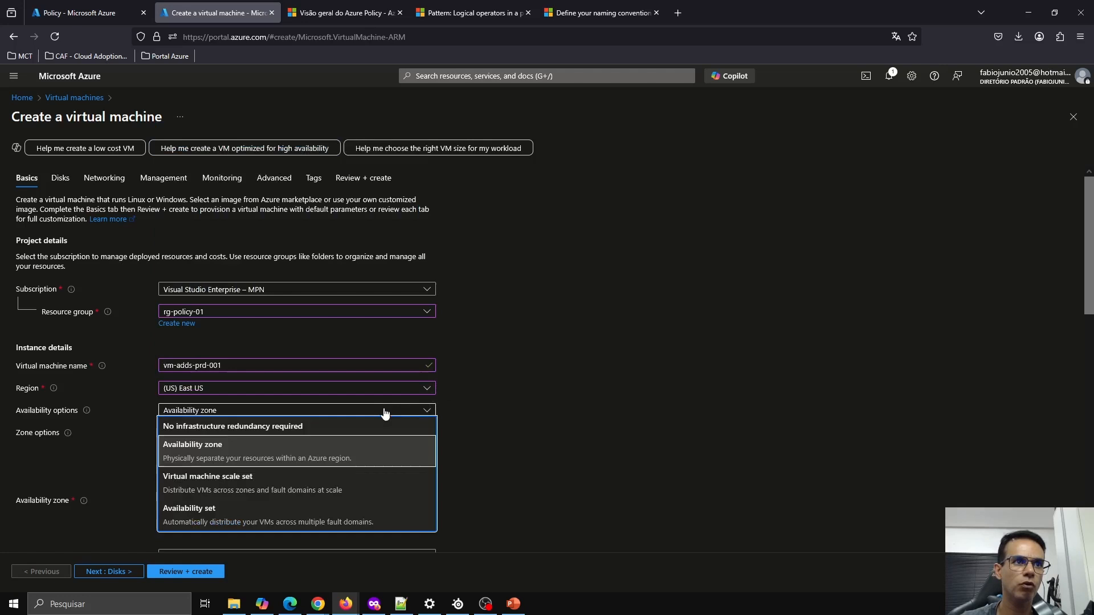
left_click(336, 426)
left_click(327, 434)
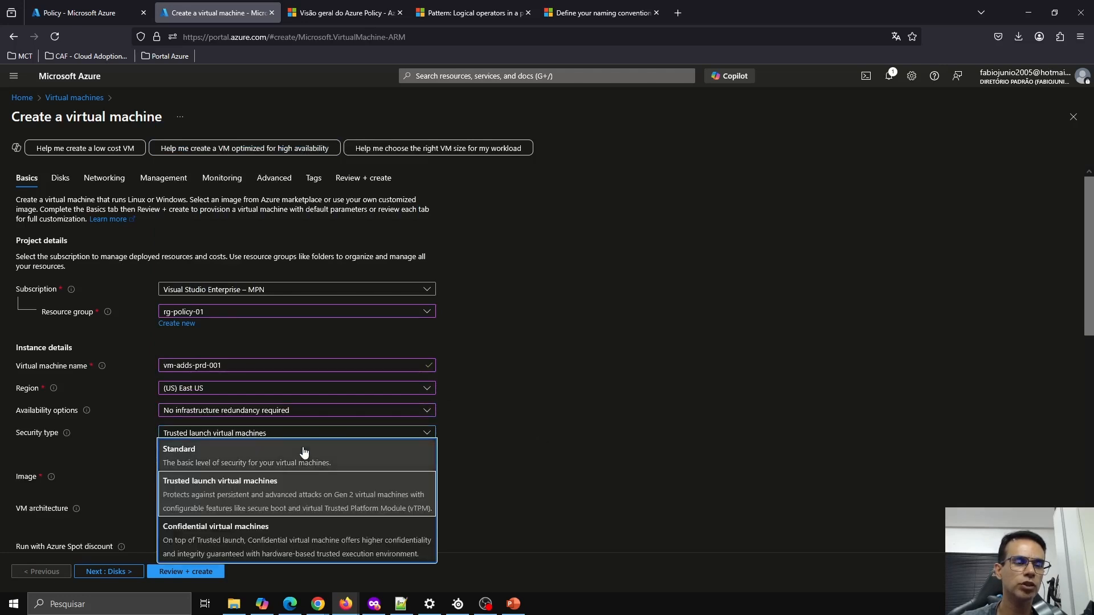
left_click(302, 450)
Choose the image Windows Server 2022 Datacenter: Azure Edition Hotpatch - x64 Gen2 for the virtual machine
scroll(650, 443, "down", 2)
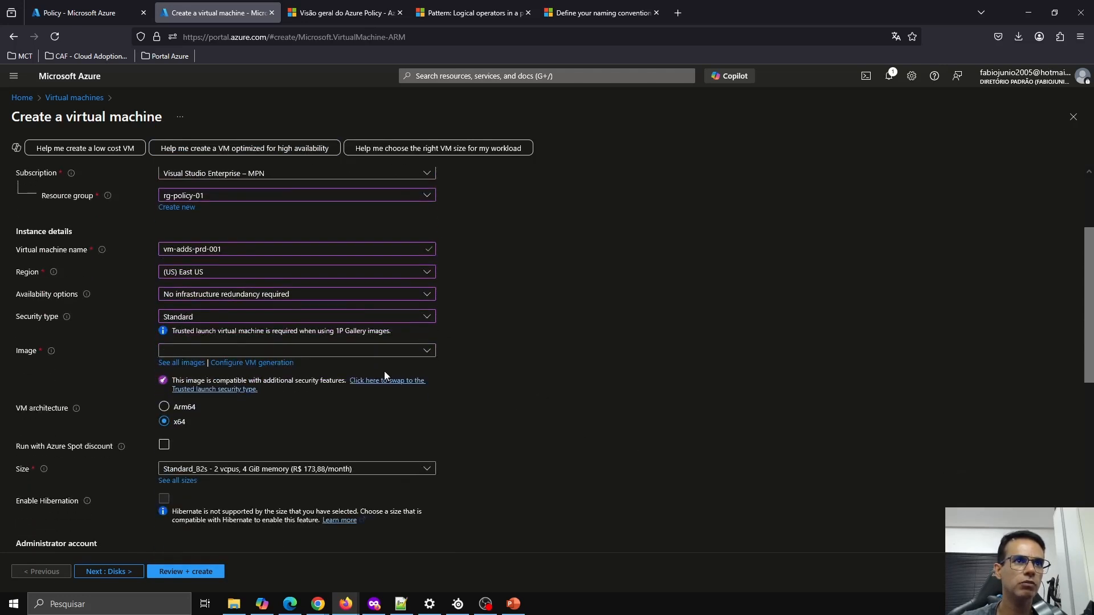
left_click(325, 355)
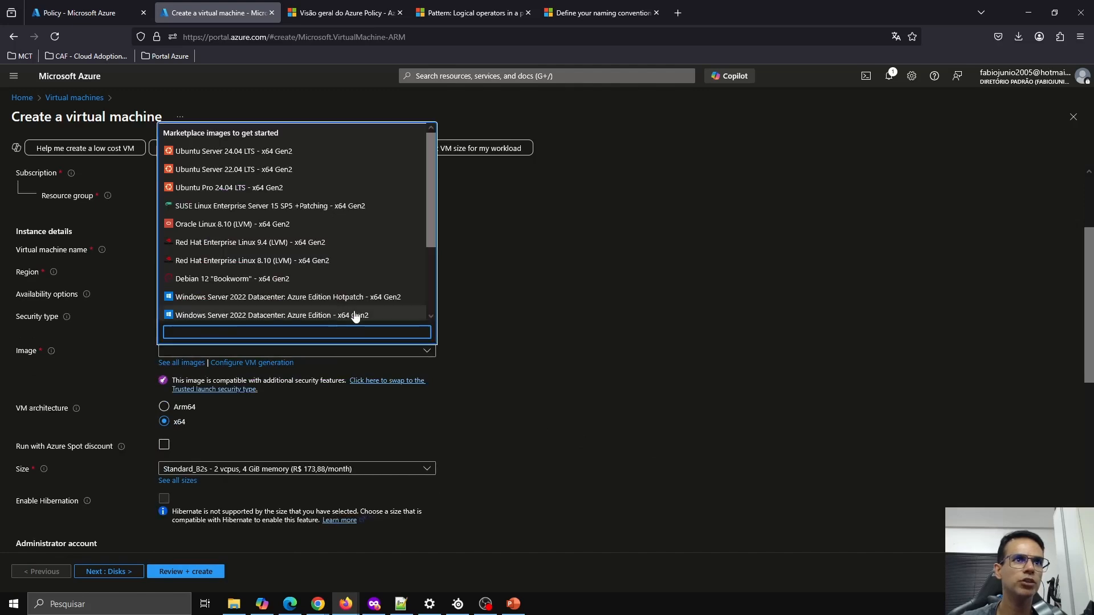
left_click(368, 299)
Fill in the administrator account's username, password and password confirmation
scroll(613, 343, "down", 3)
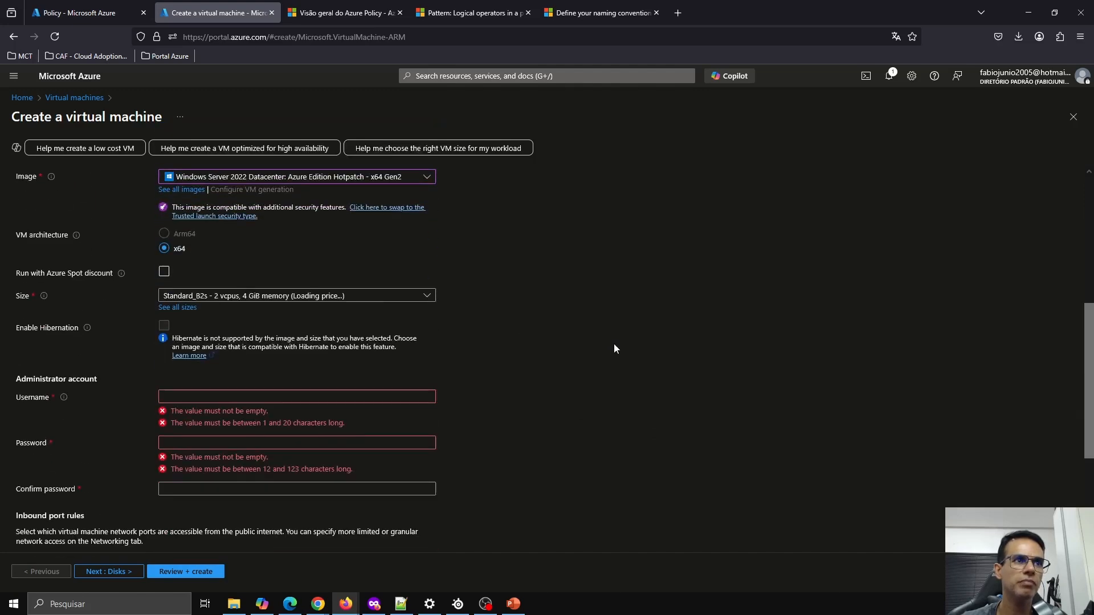
scroll(614, 344, "down", 2)
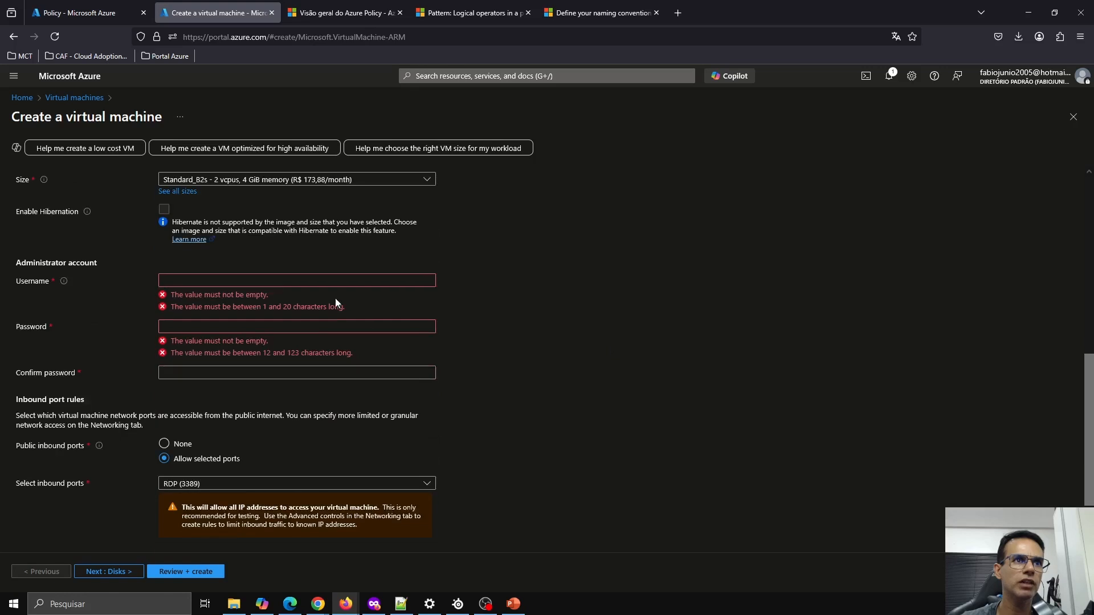
left_click(359, 267)
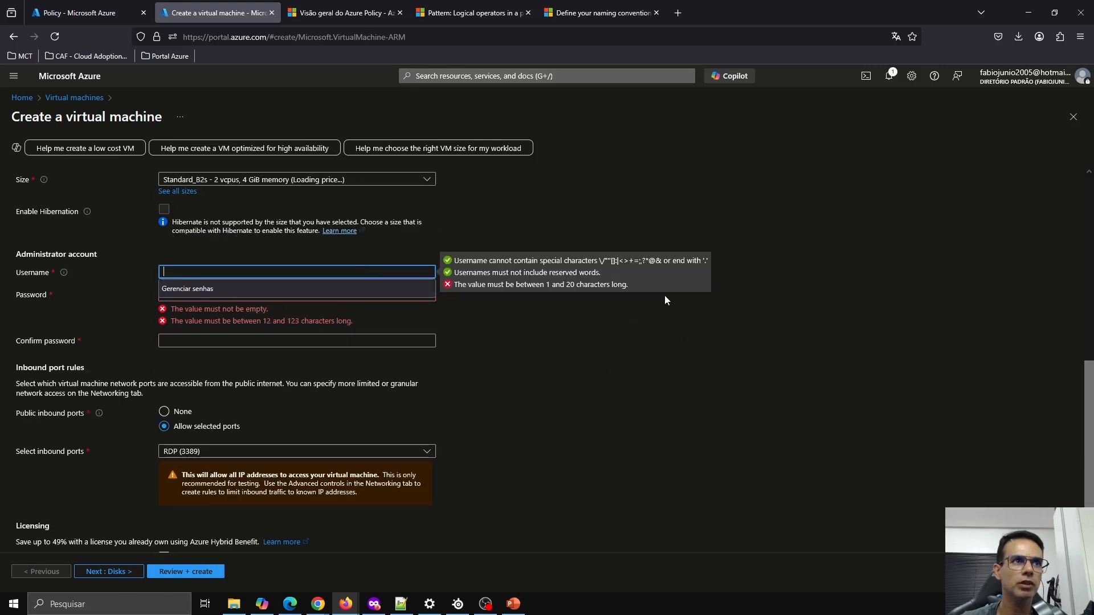
type("fabio")
key("Tab")
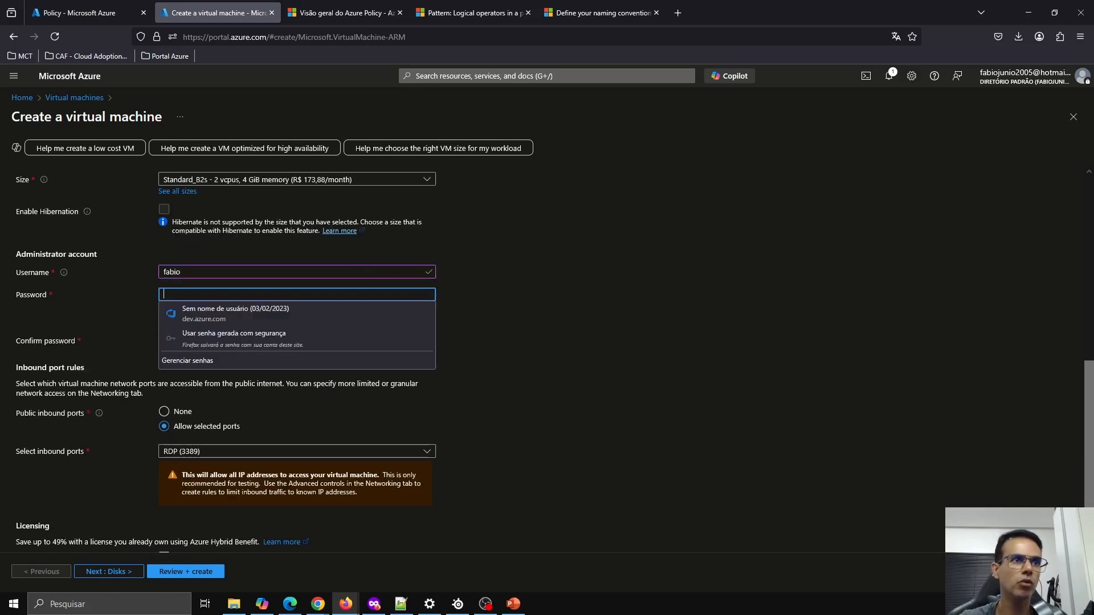
type("••••••••••")
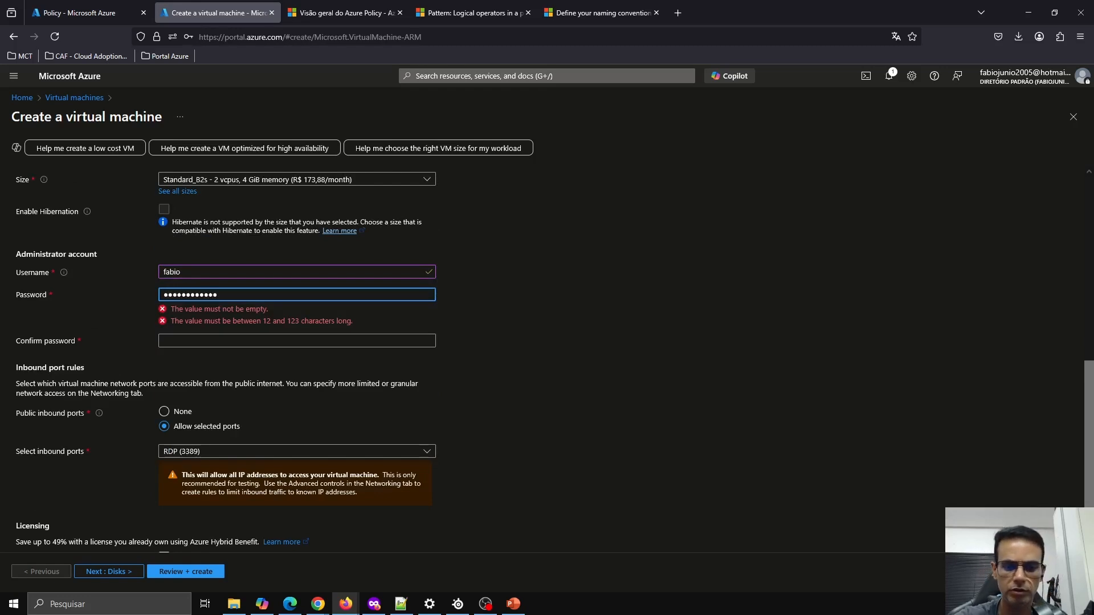
type("•••••")
key("Tab")
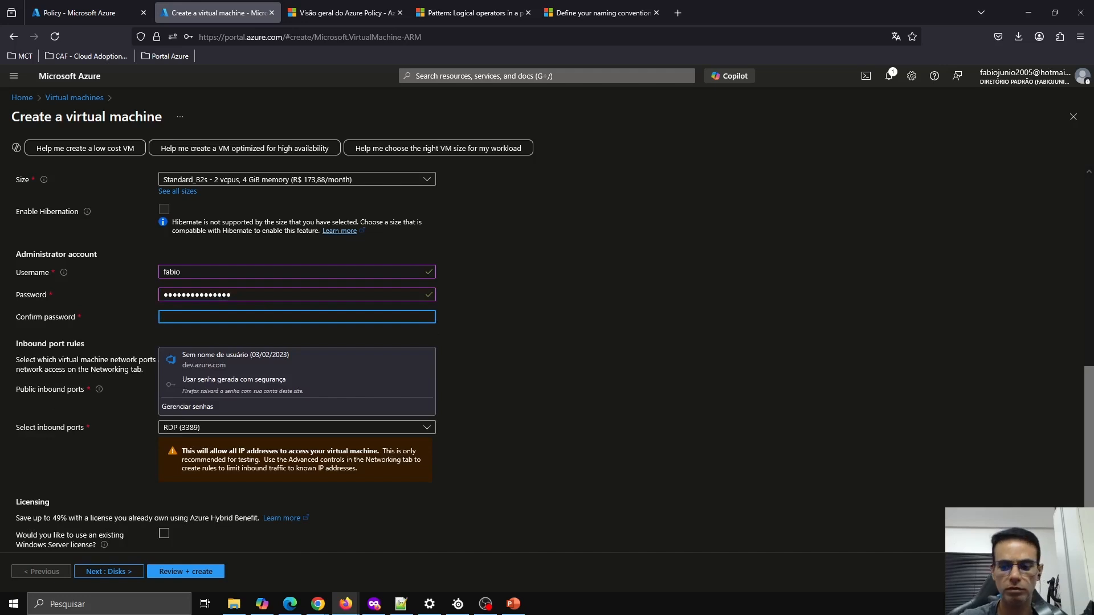
type("••••••••")
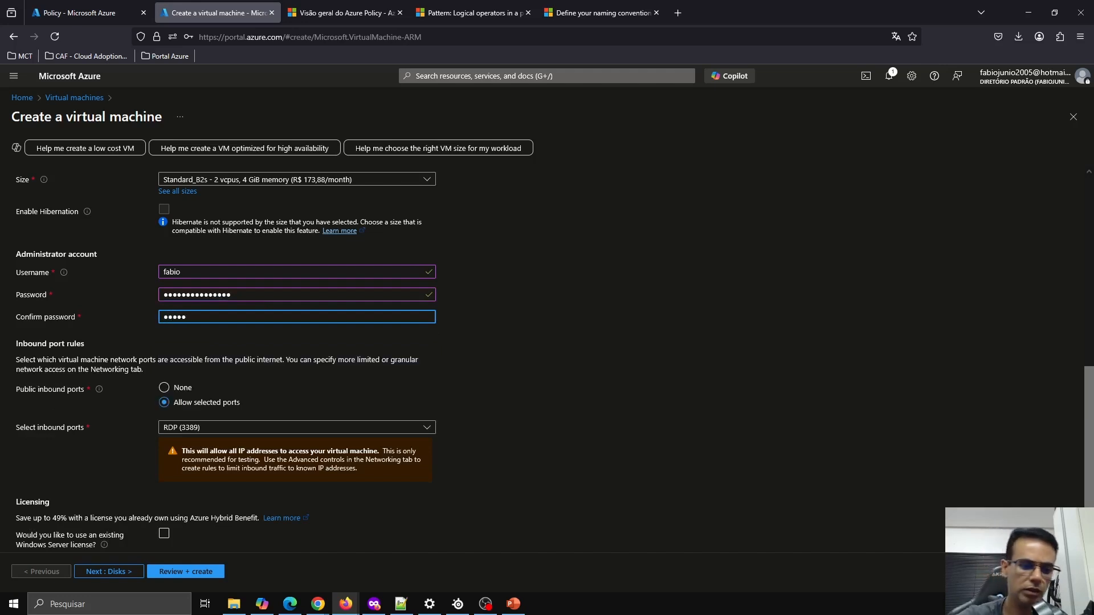
type("•••••")
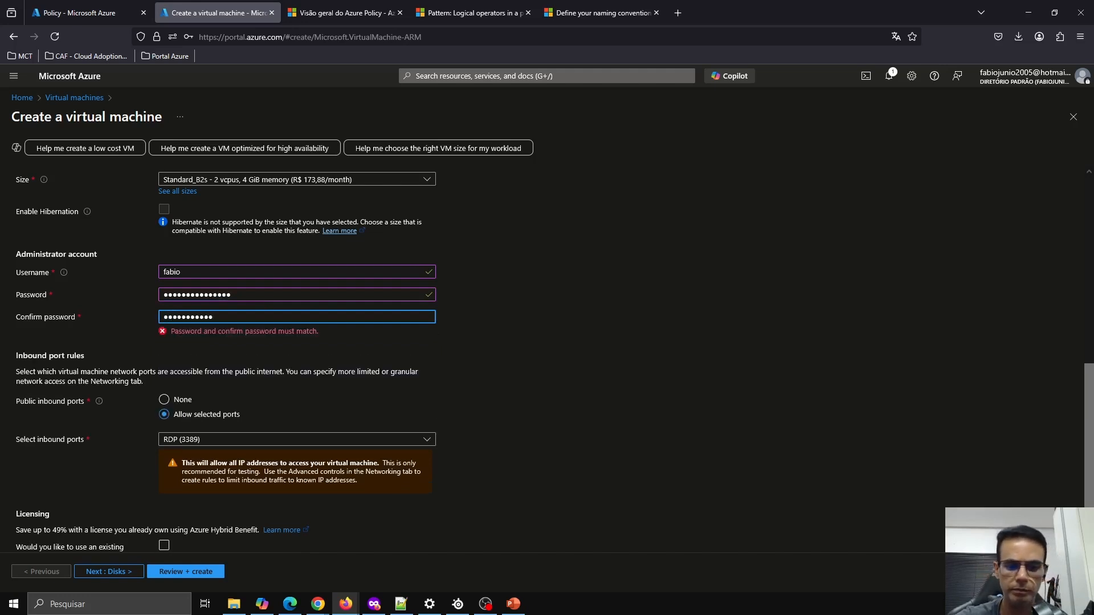
type("•")
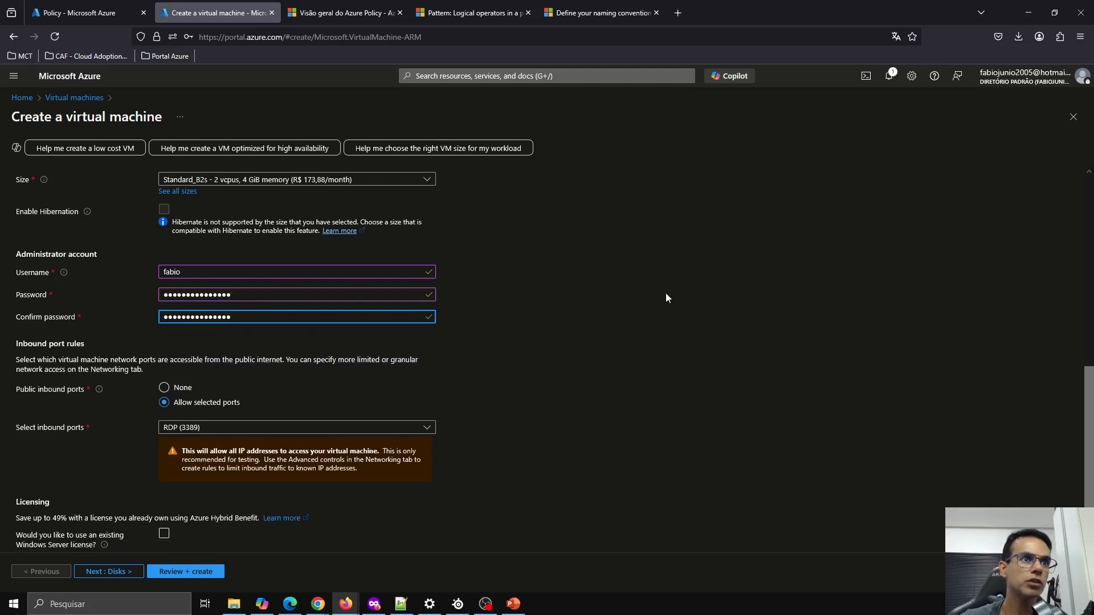
Accept the default disk settings and enable deleting the public IP and NIC when the VM is deleted in the networking settings
left_click(85, 572)
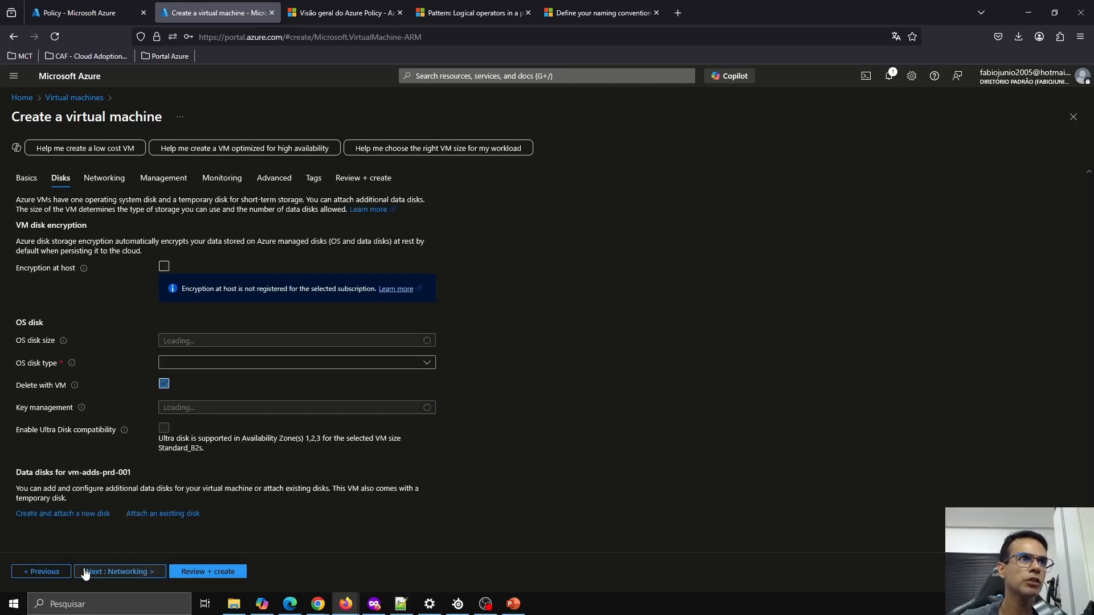
left_click(101, 572)
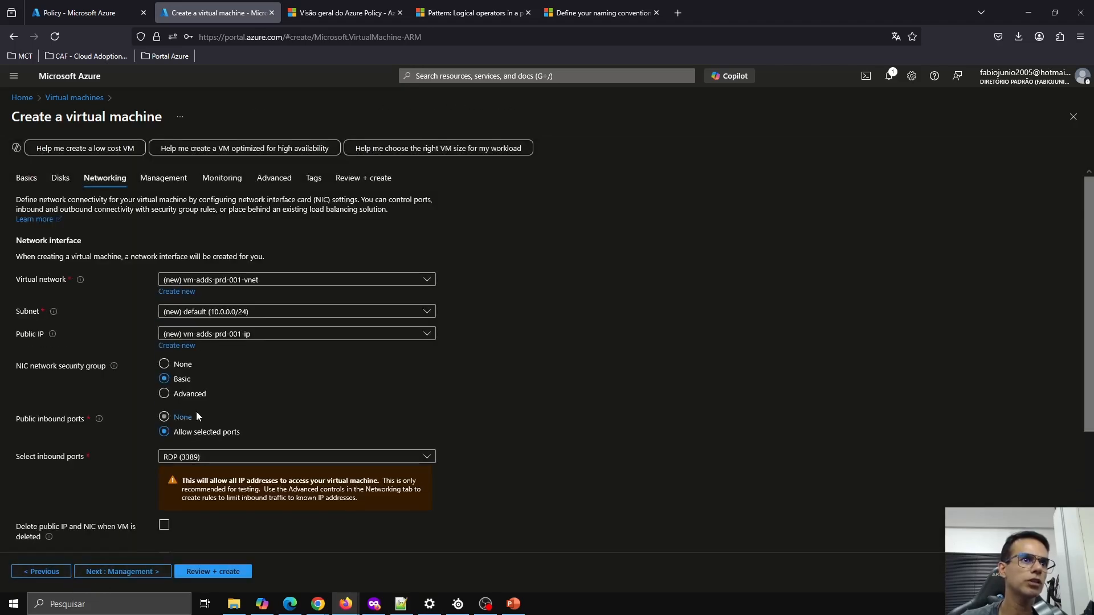
scroll(196, 411, "down", 3)
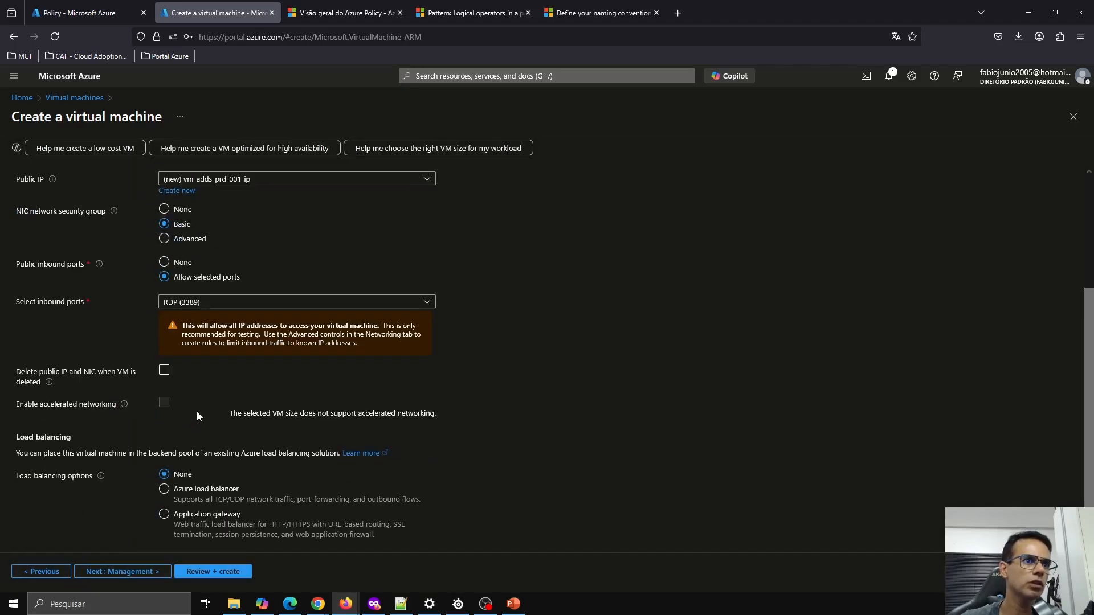
left_click(165, 372)
Keep the default management, monitoring, advanced and tag settings, review the configuration and create the virtual machine
left_click(140, 573)
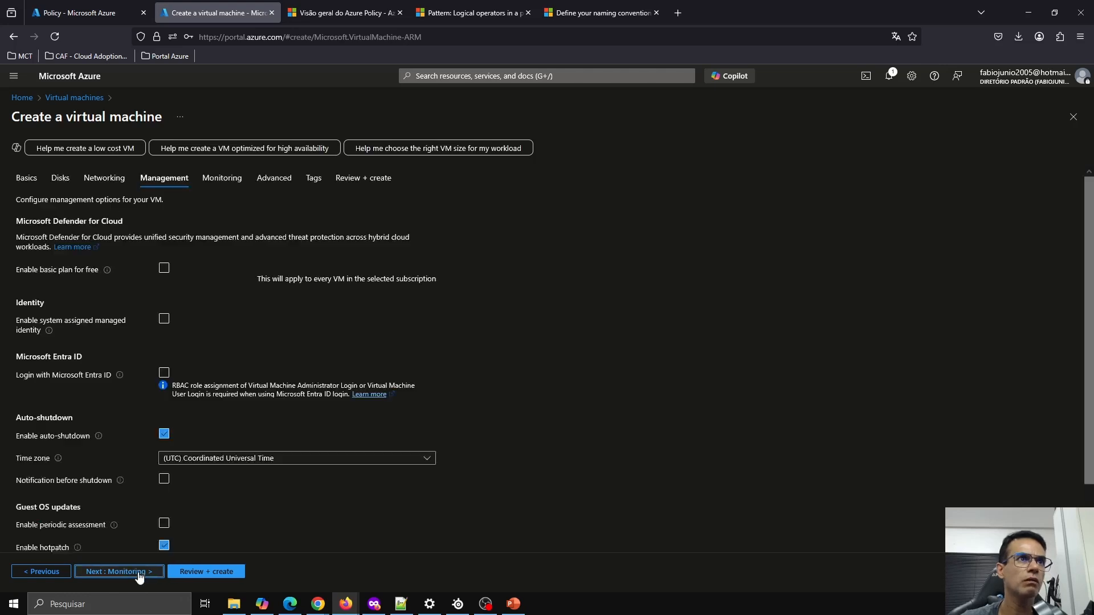
left_click(139, 573)
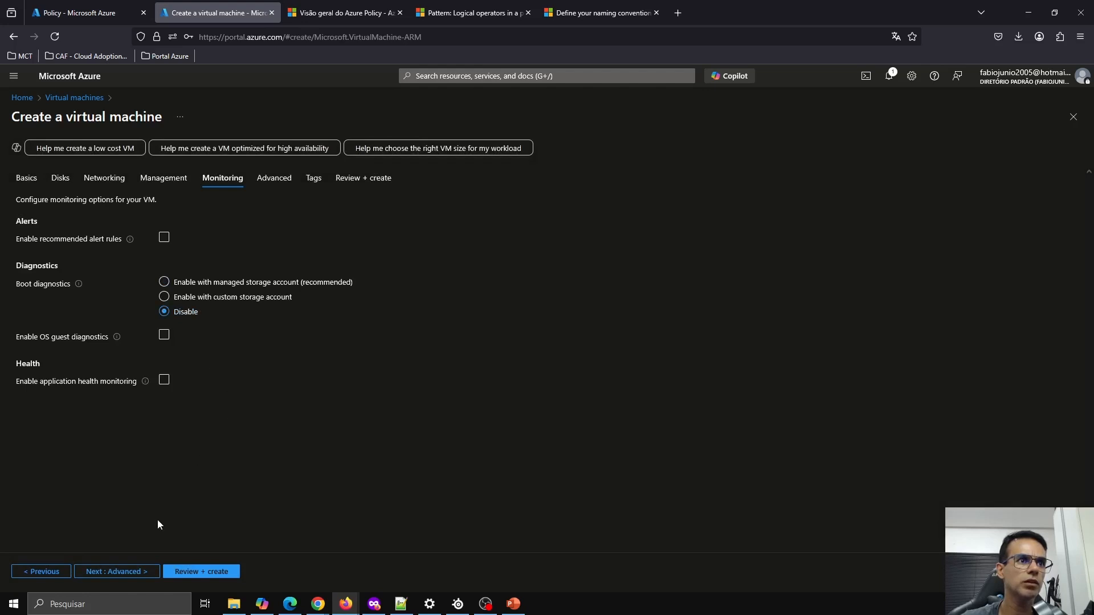
left_click(131, 576)
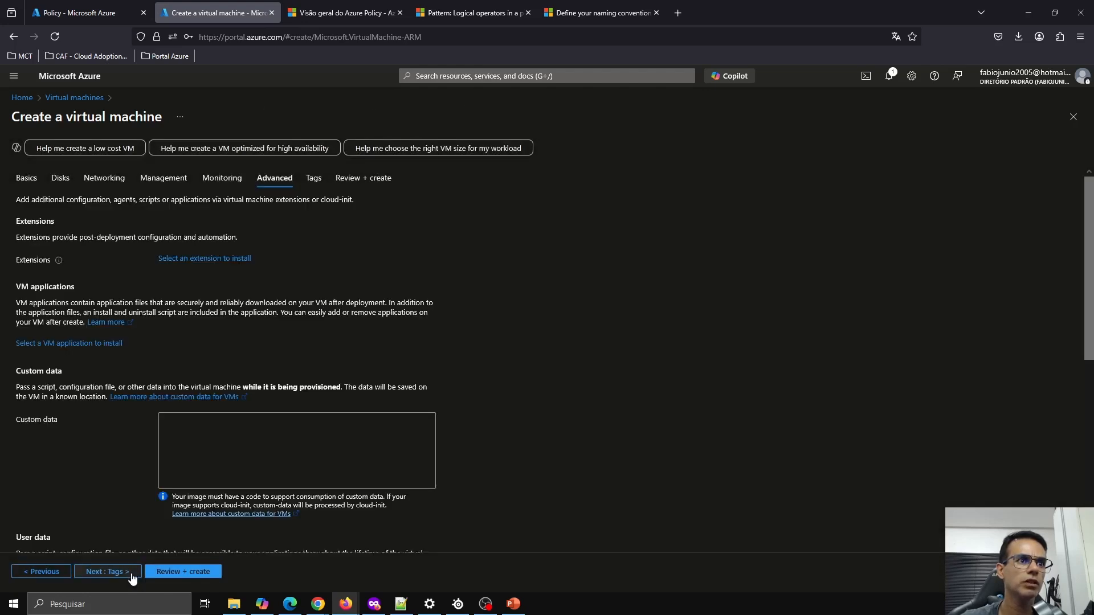
left_click(132, 577)
left_click(126, 574)
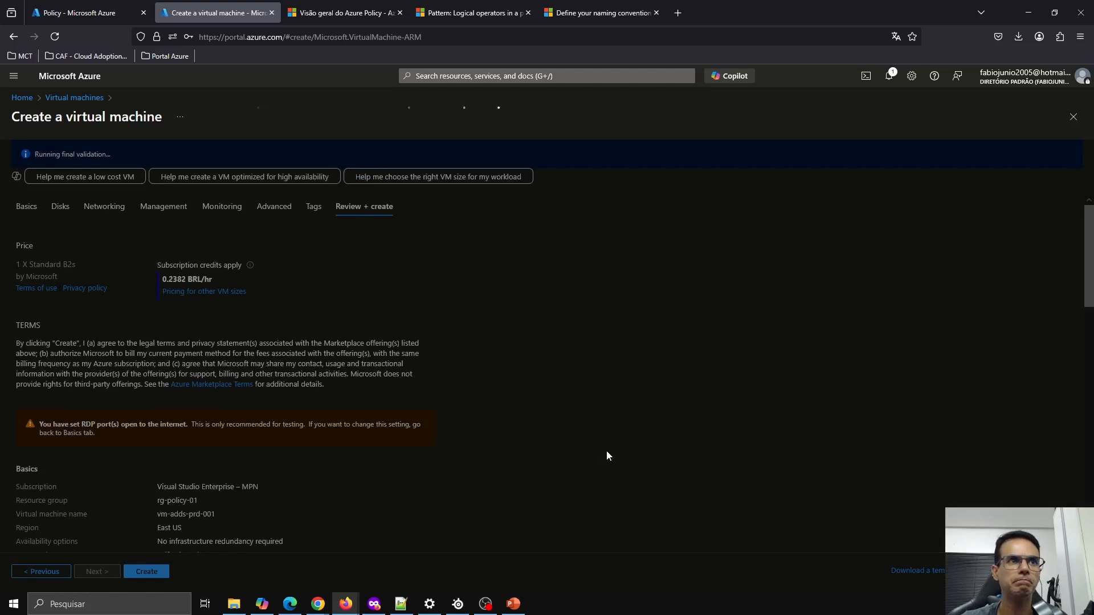
scroll(605, 451, "down", 1)
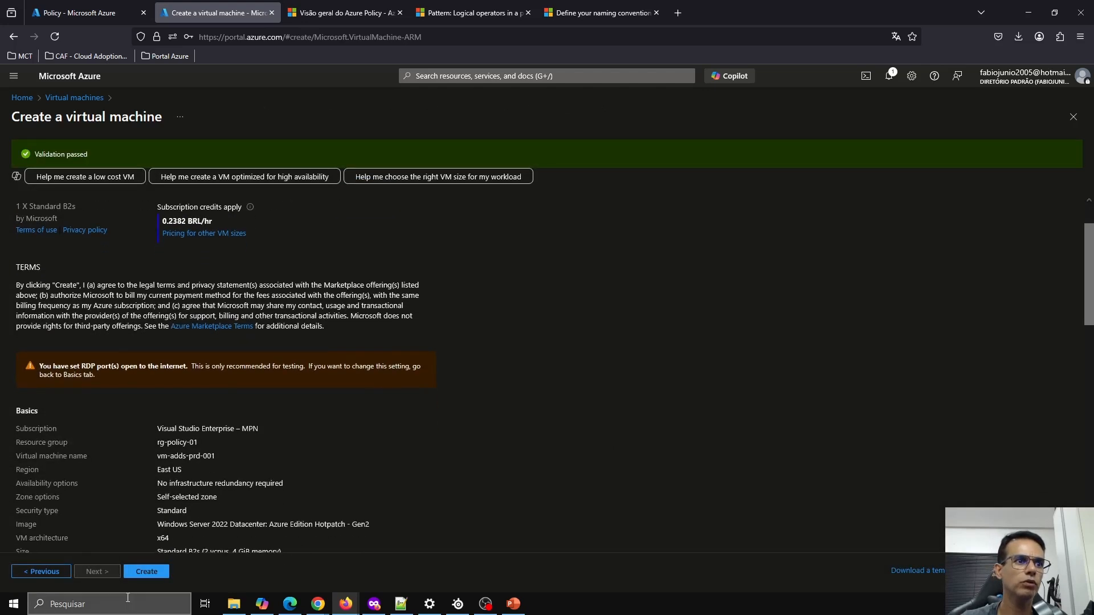
left_click(156, 570)
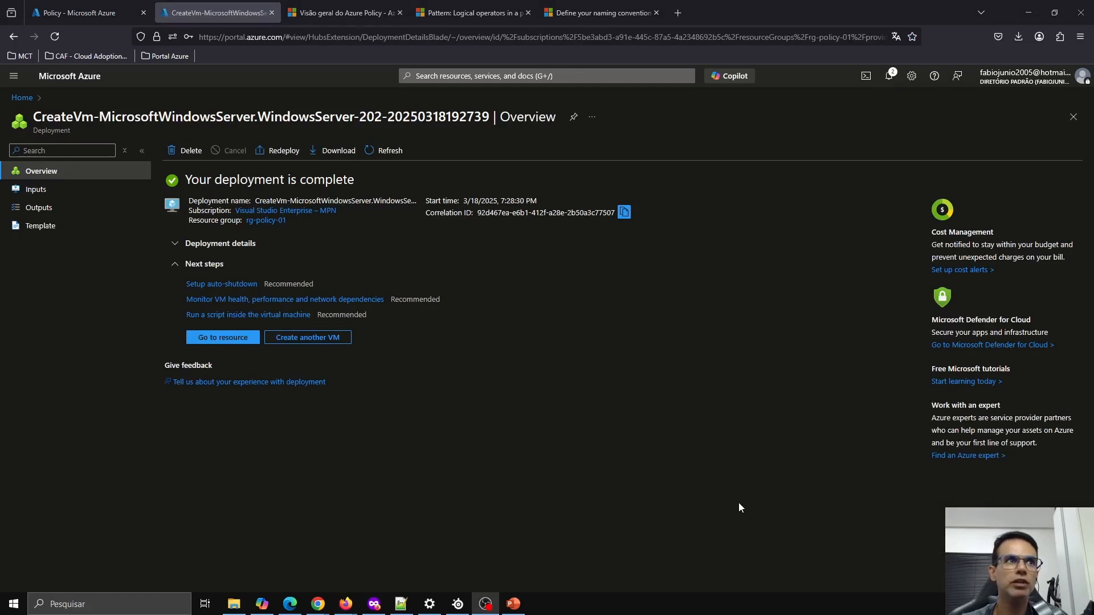
Return to the portal home, open the resource groups list and inspect rg-policy-01 and rg-policy-mct
left_click(79, 82)
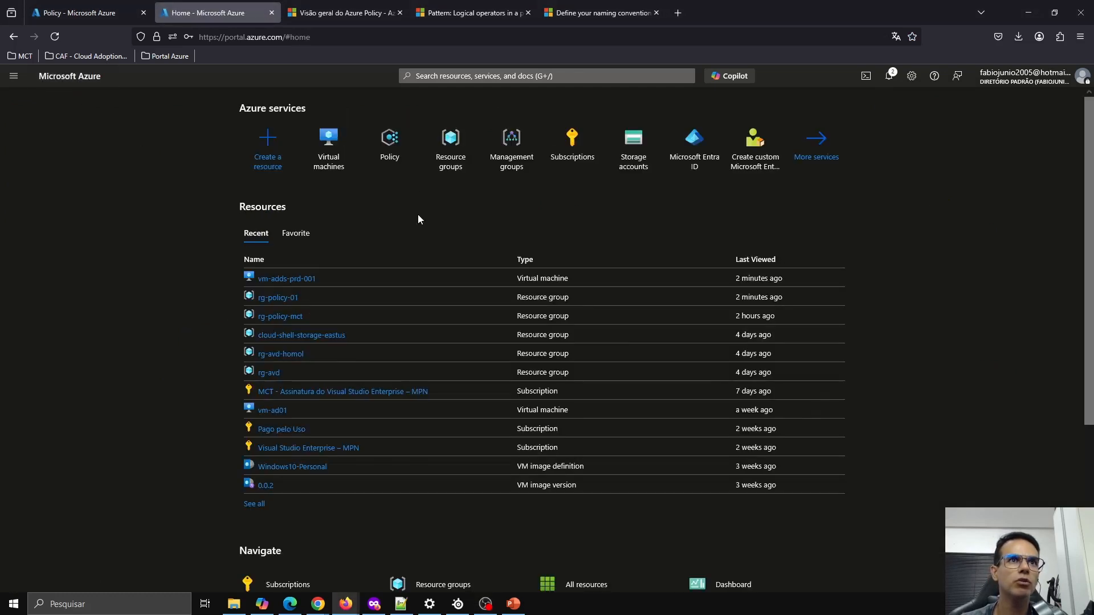
left_click(449, 149)
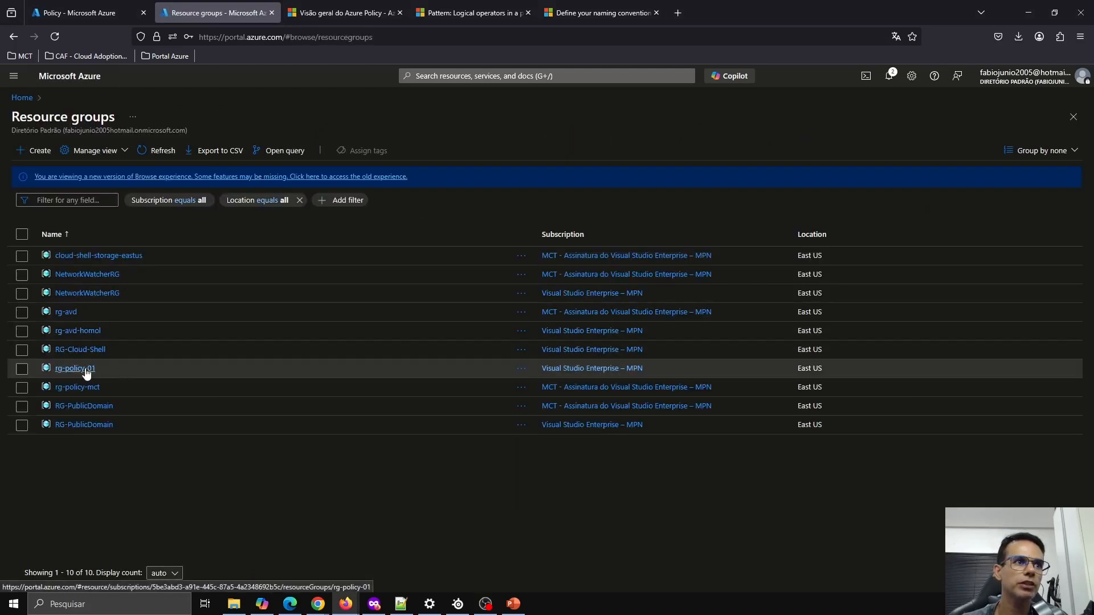
left_click(90, 373)
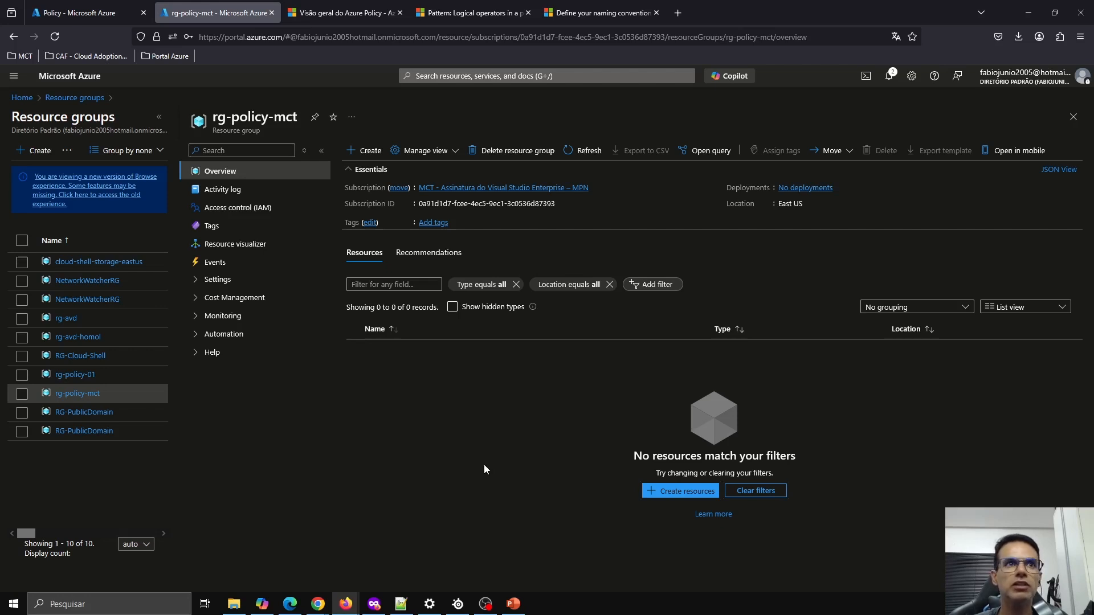
Open the virtual machines list from the portal search and start creating another virtual machine
left_click(463, 75)
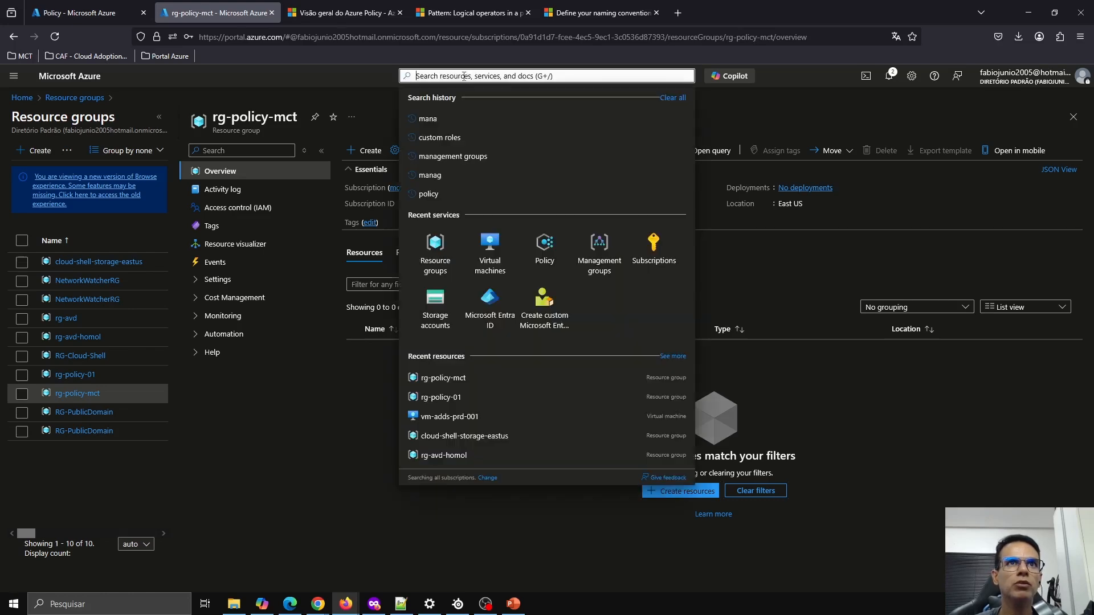
left_click(487, 246)
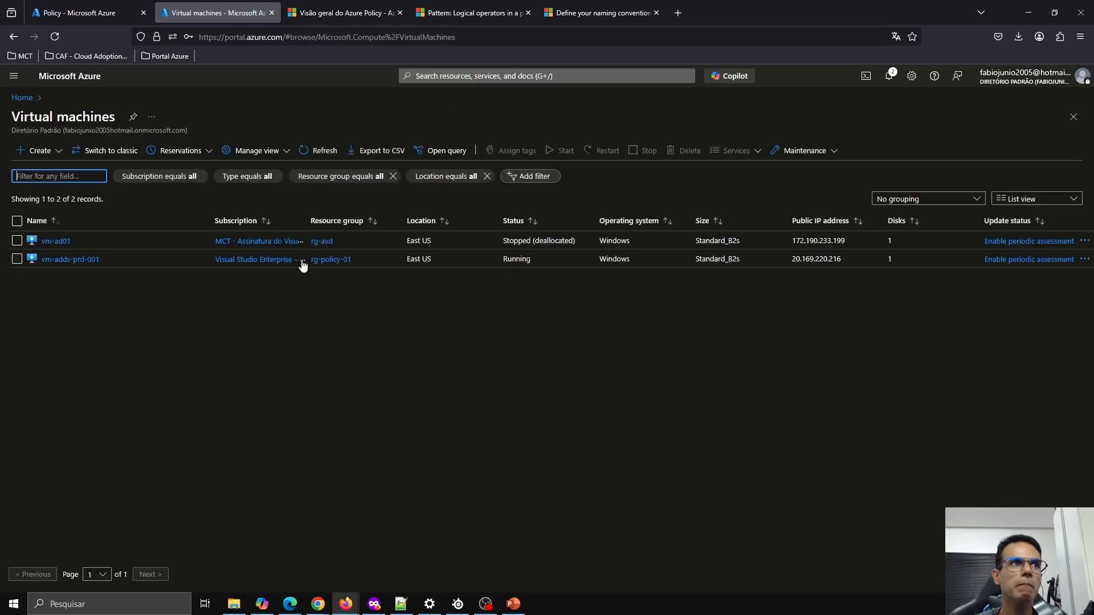
left_click(59, 176)
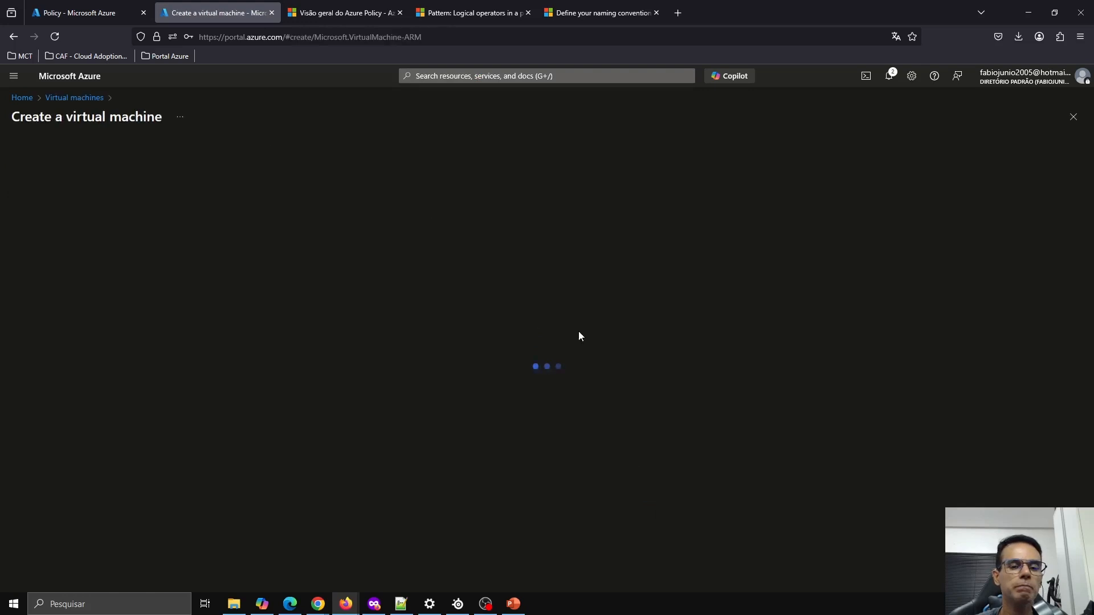
Set the subscription to MCT - Assinatura do Visual Studio Enterprise – MPN and the resource group to rg-policy-mct
left_click(254, 299)
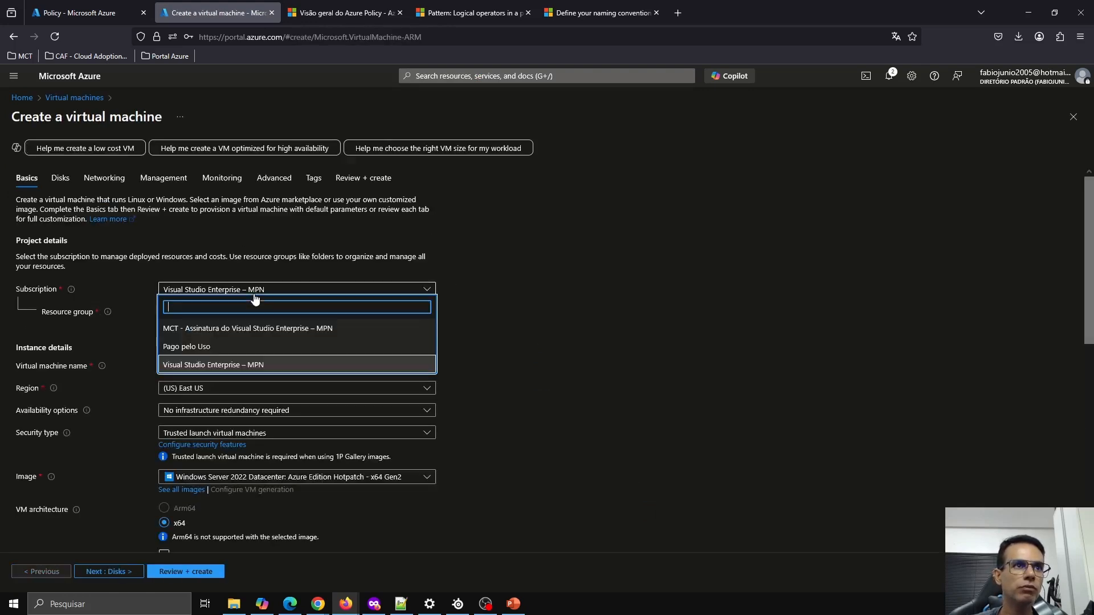
left_click(249, 324)
left_click(249, 321)
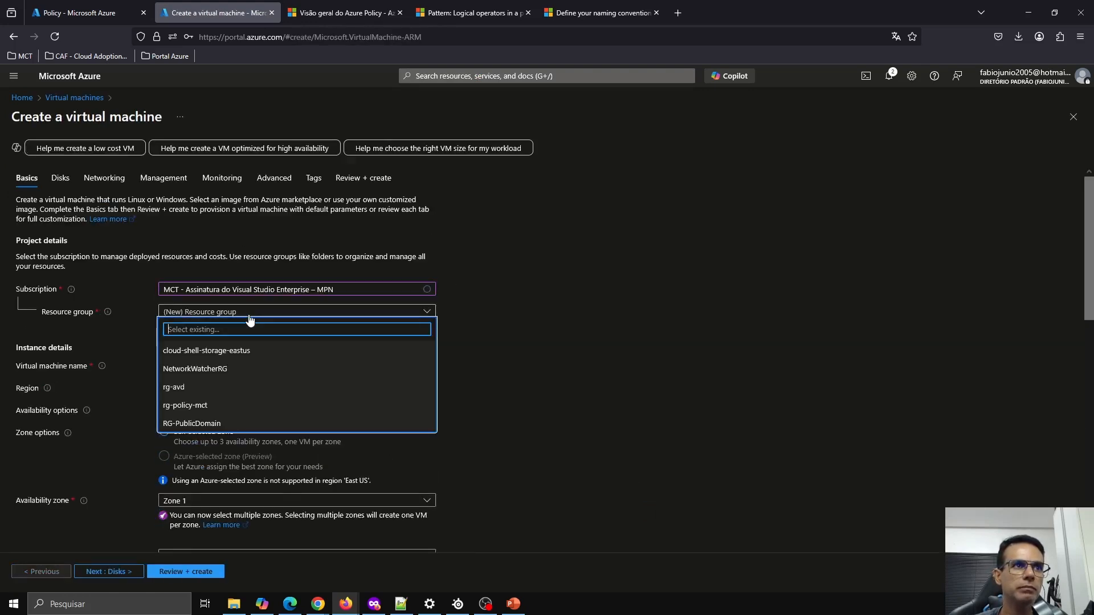
left_click(251, 408)
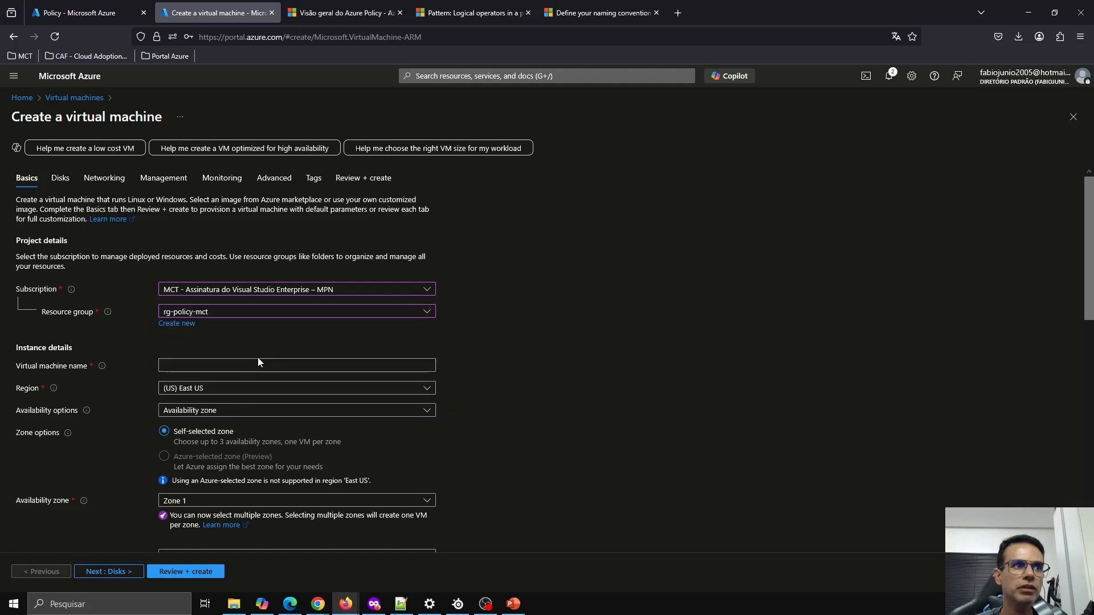
Name the virtual machine vm-adds-hml-001, following the format required by the naming policy
left_click(256, 363)
type("vm-ad")
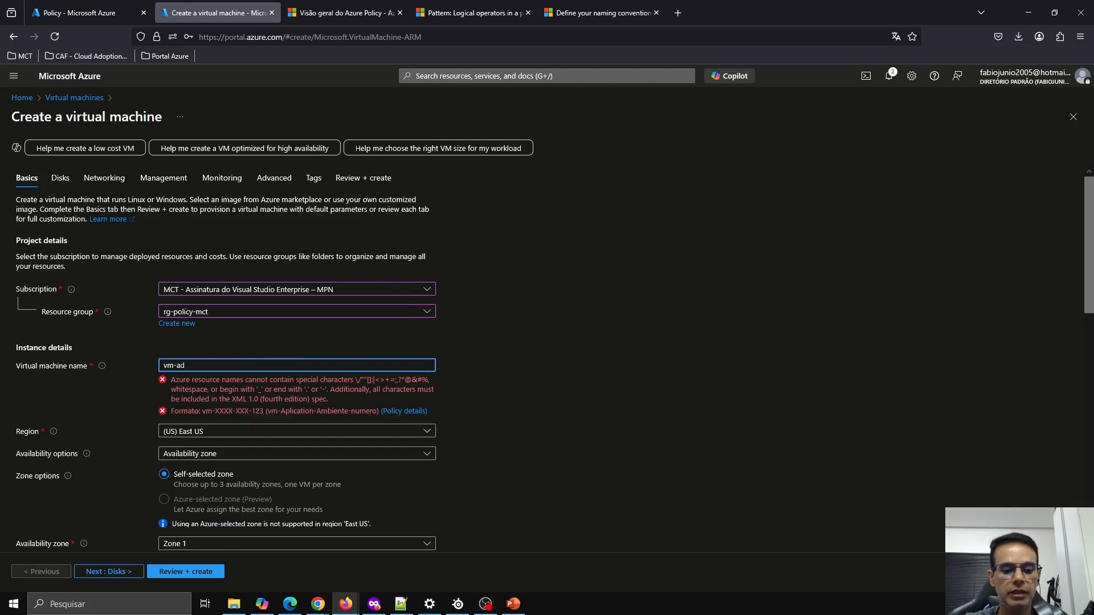
type("f")
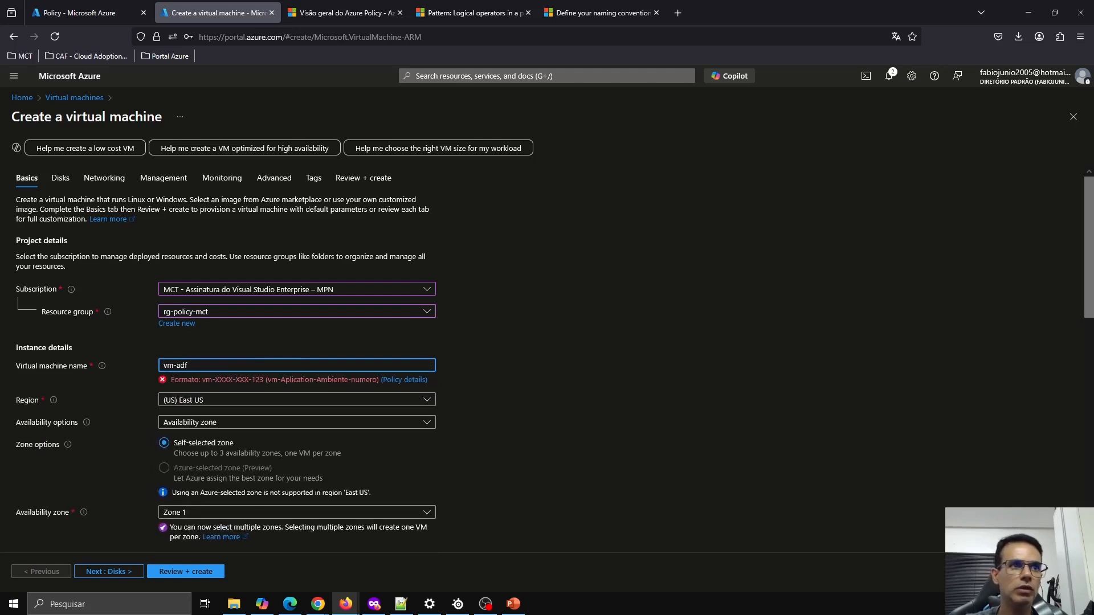
key("BackSpace")
type("ds-")
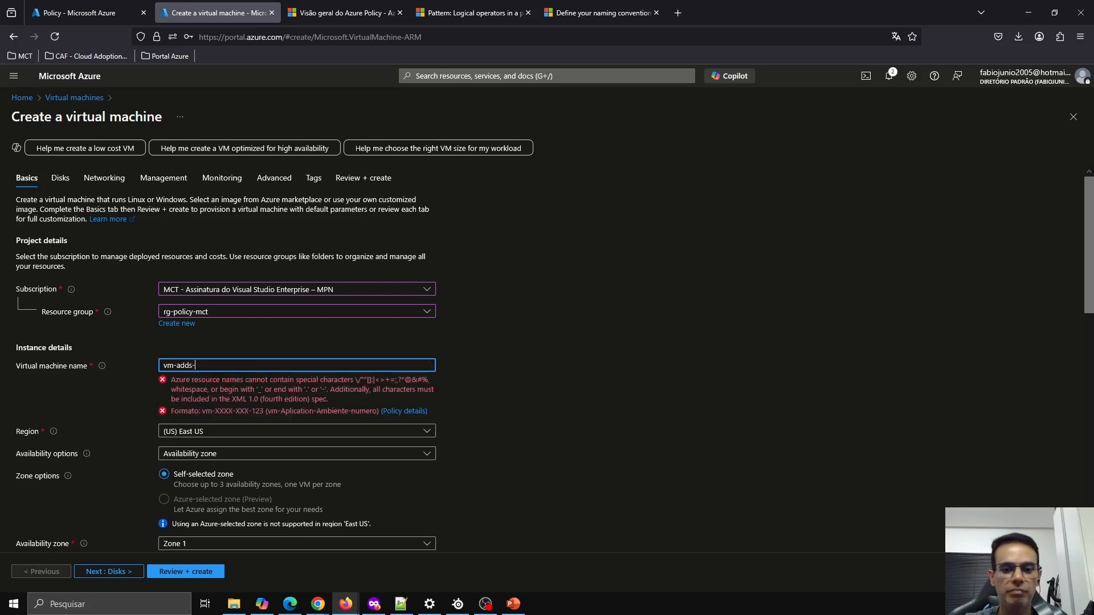
type("prd")
key("BackSpace")
key("BackSpace")
key("BackSpace")
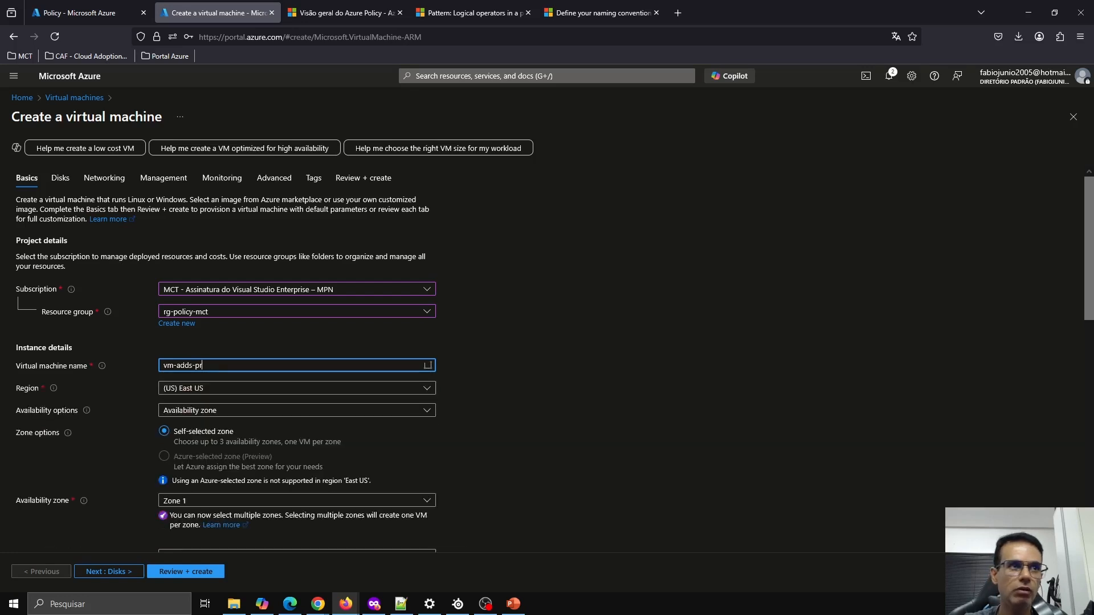
type("hml")
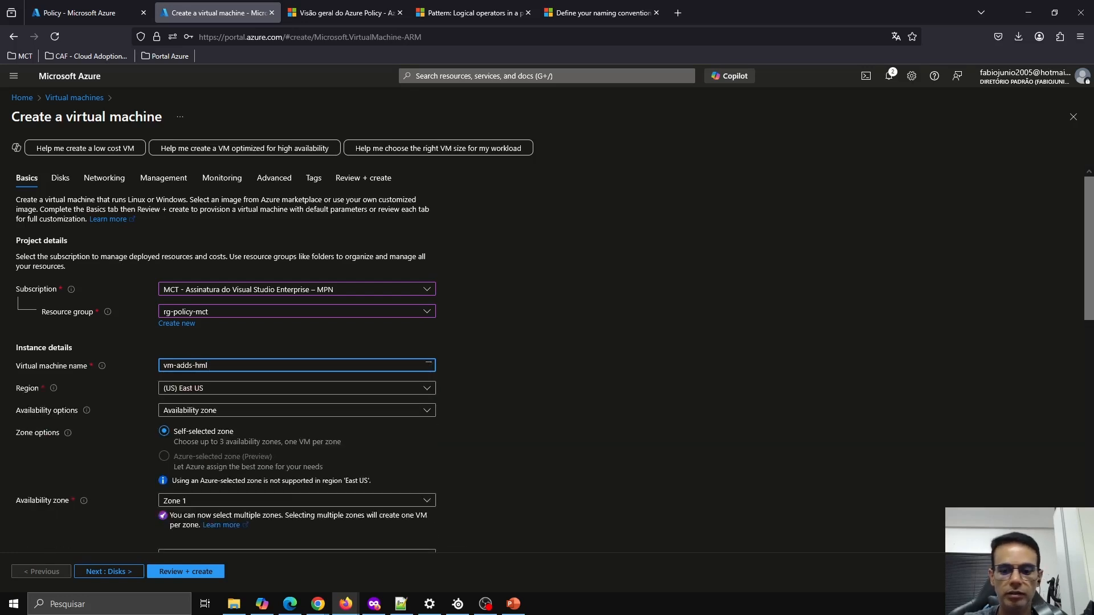
type("-001")
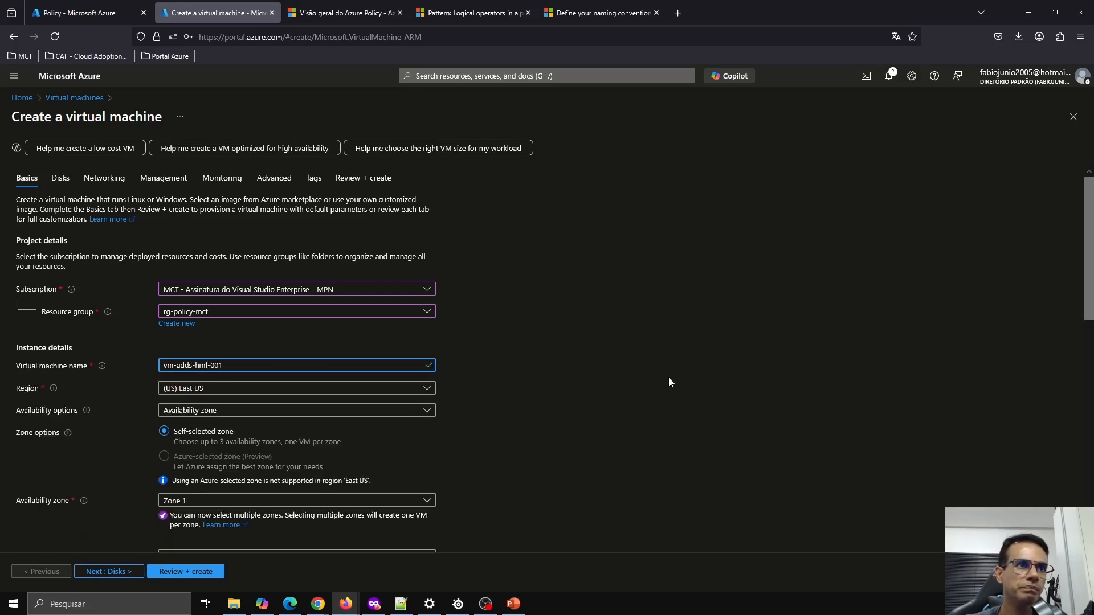
Test the allowed locations policy with the West US 2 region and set the virtual machine's region to Brazil South
left_click(424, 391)
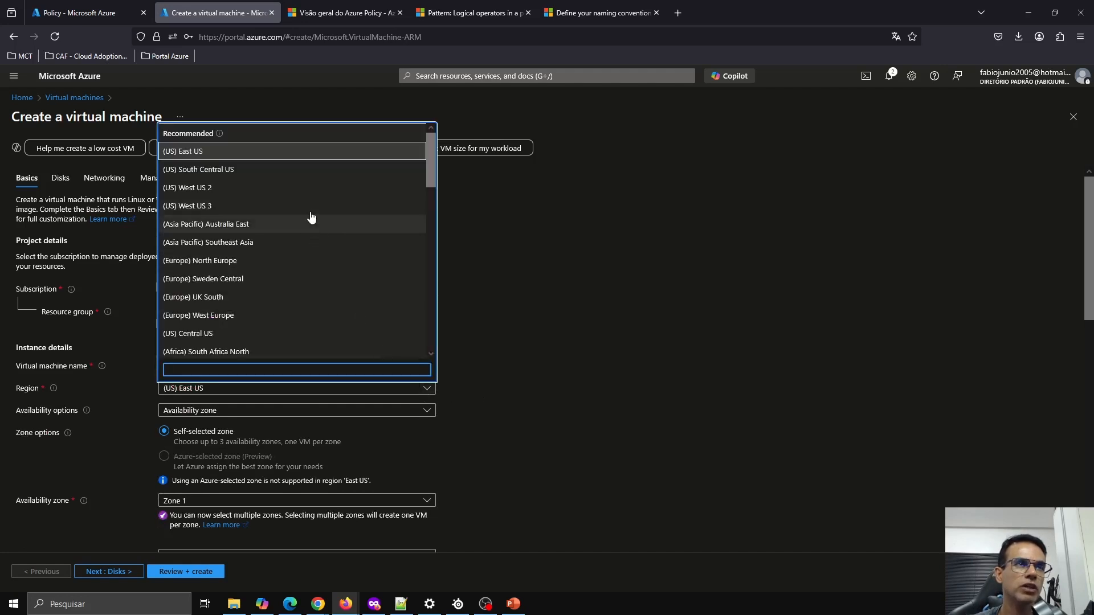
left_click(307, 189)
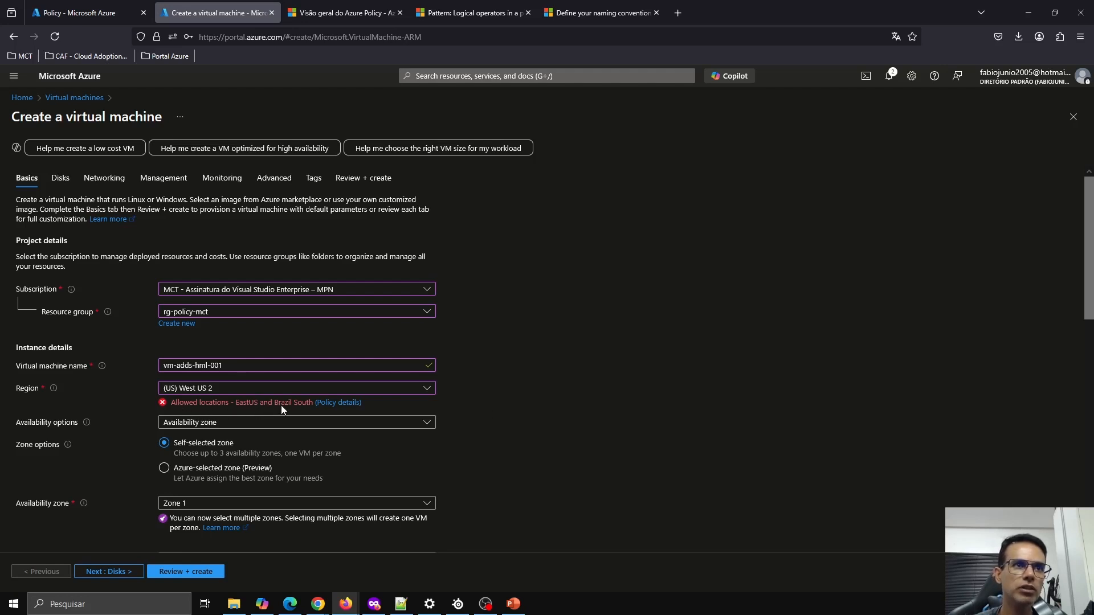
left_click(304, 393)
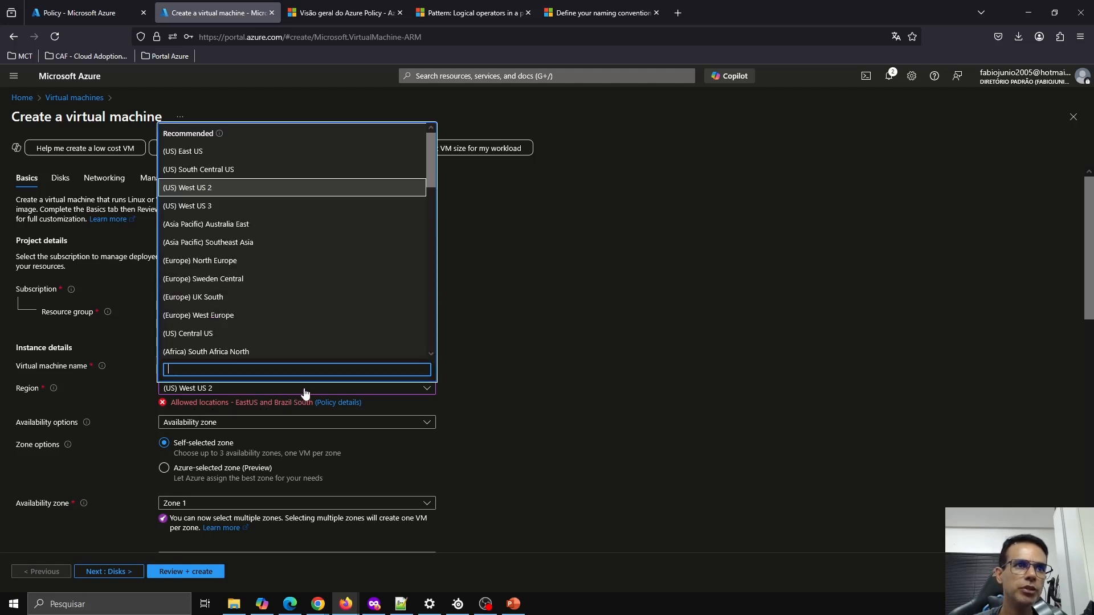
type("brazil")
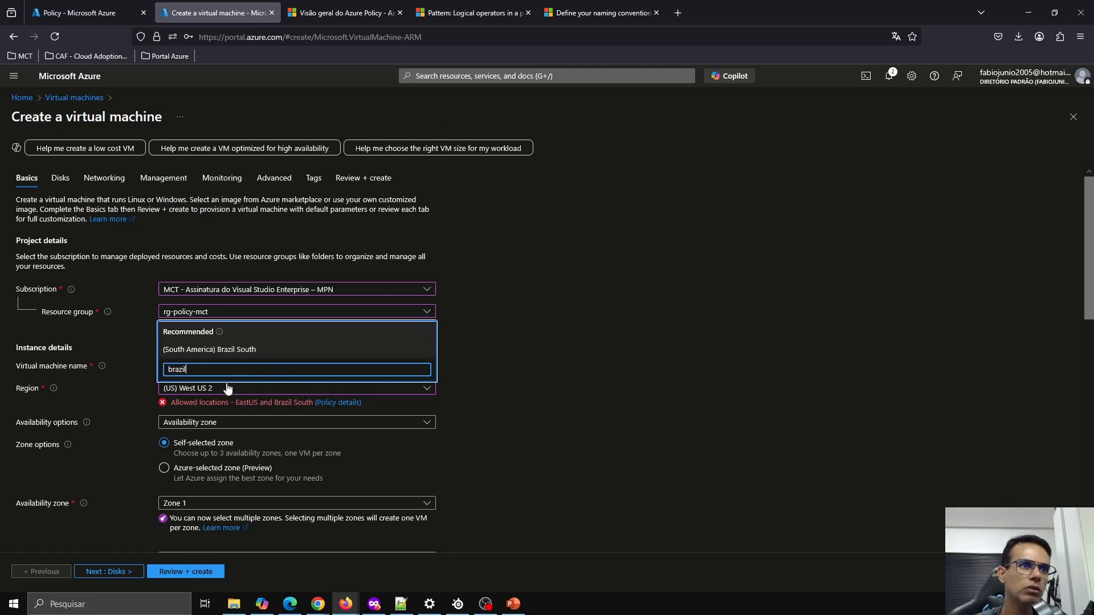
left_click(233, 350)
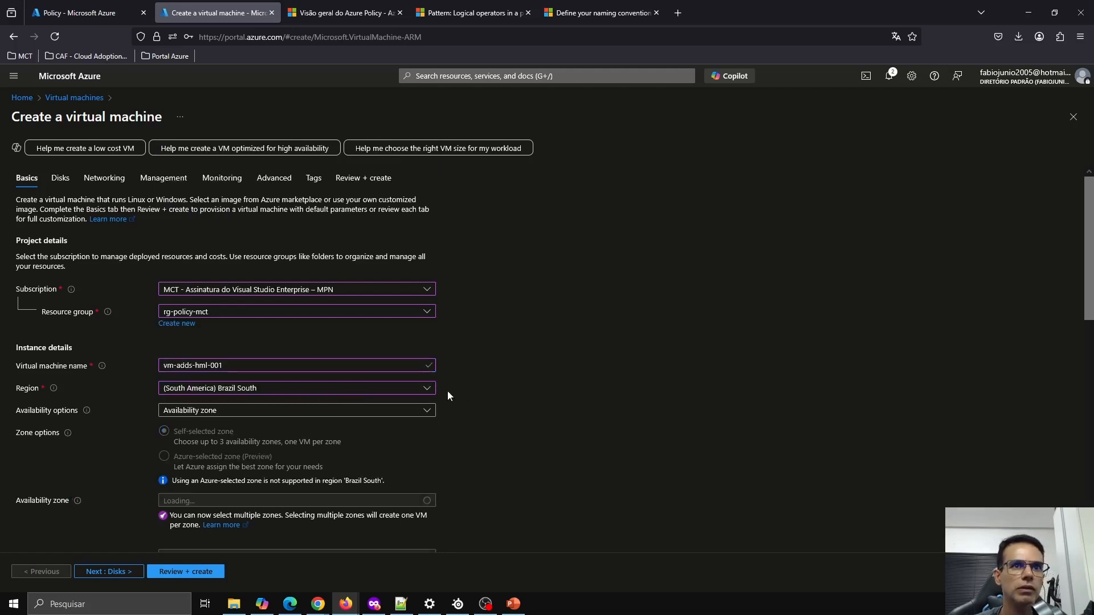